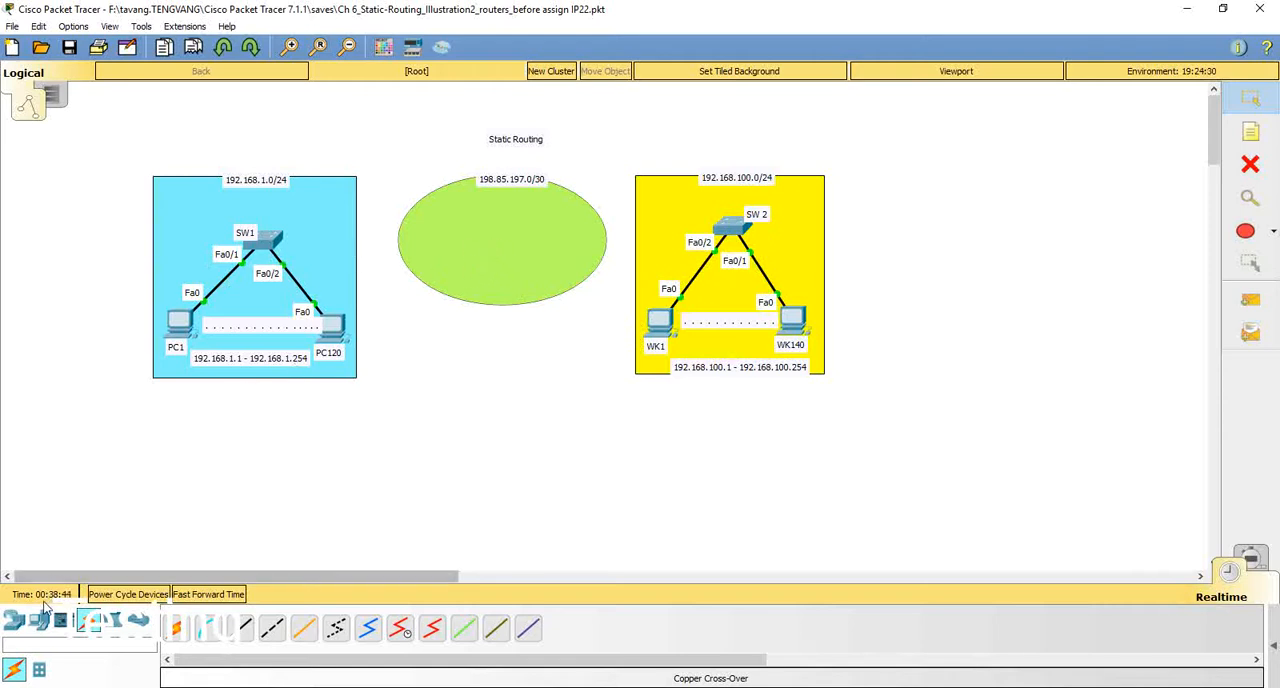
Step: Place two 1941 routers on the opposite side edges of the green 198.85.197.0/30 ellipse
left_click(14, 620)
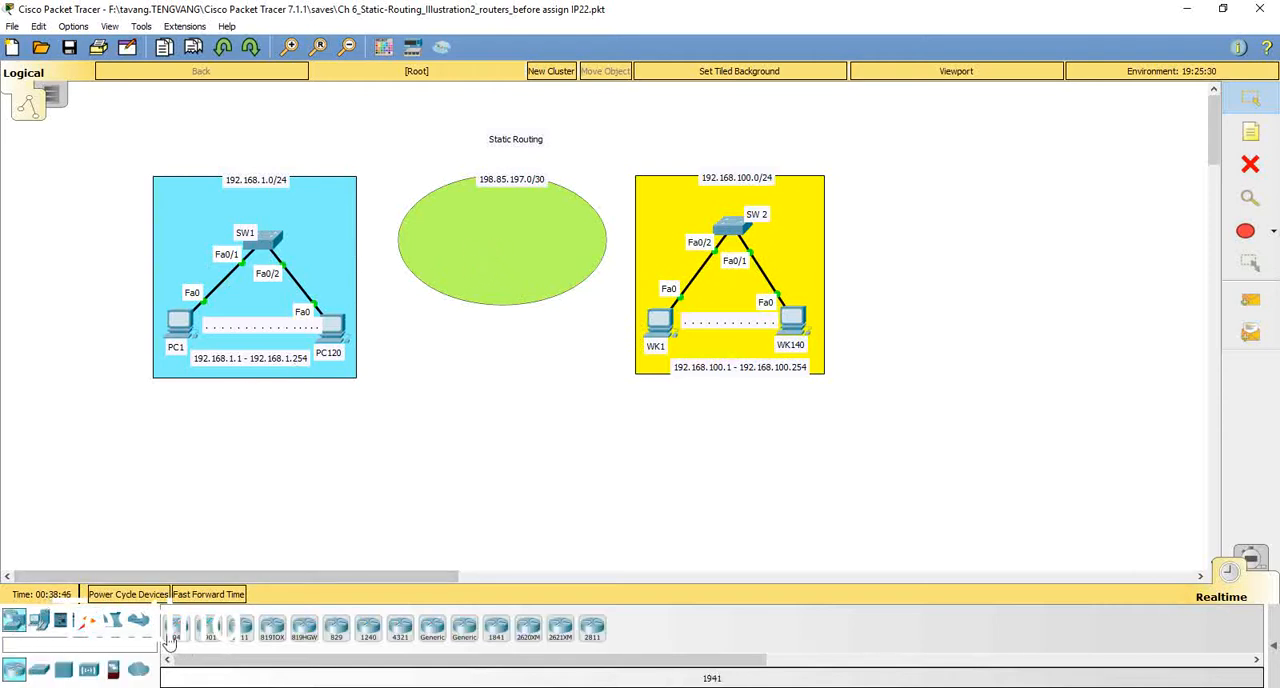
left_click(174, 632)
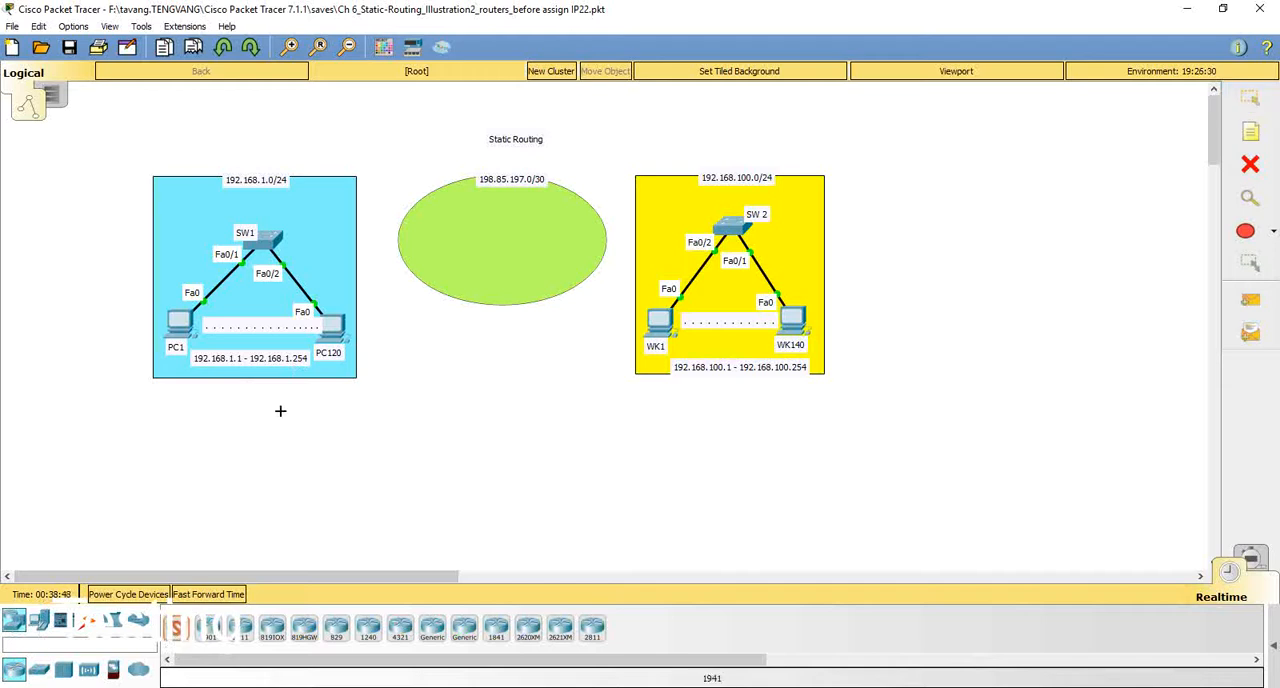
left_click(394, 238)
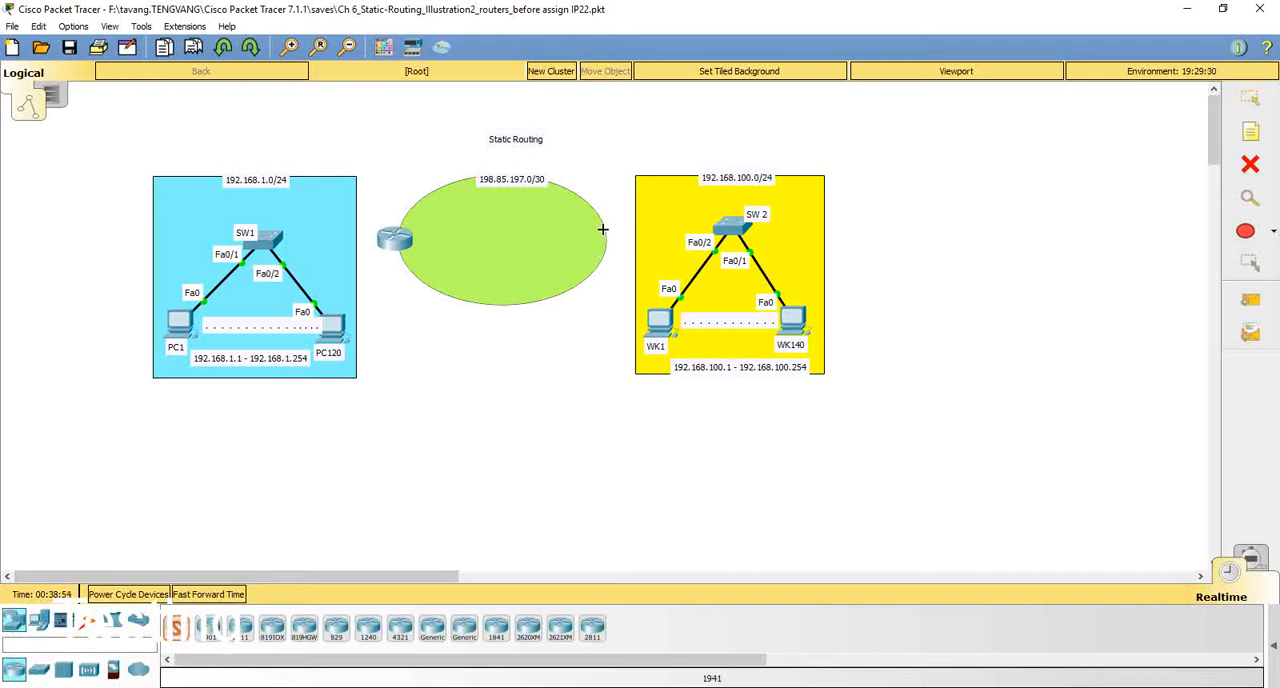
left_click(603, 230)
left_click(1251, 104)
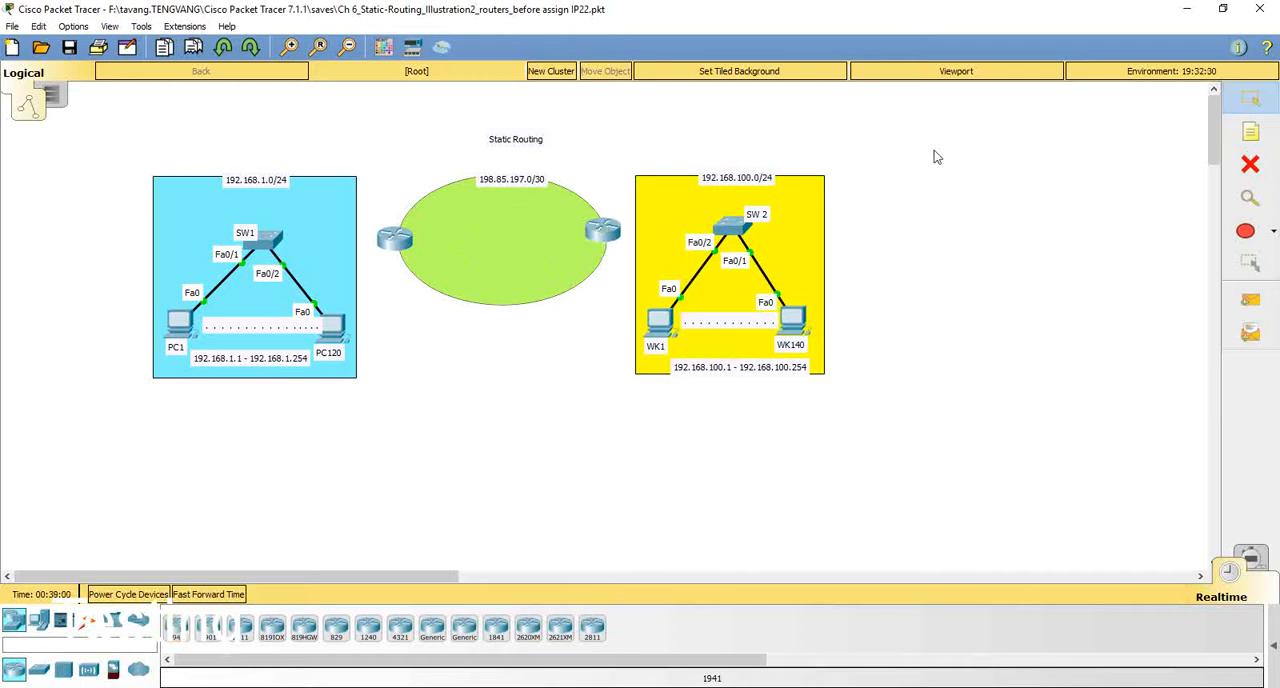
Step: Check which ports the router beside the 192.168.1.0/24 network offers for a copper straight-through cable
left_click(88, 621)
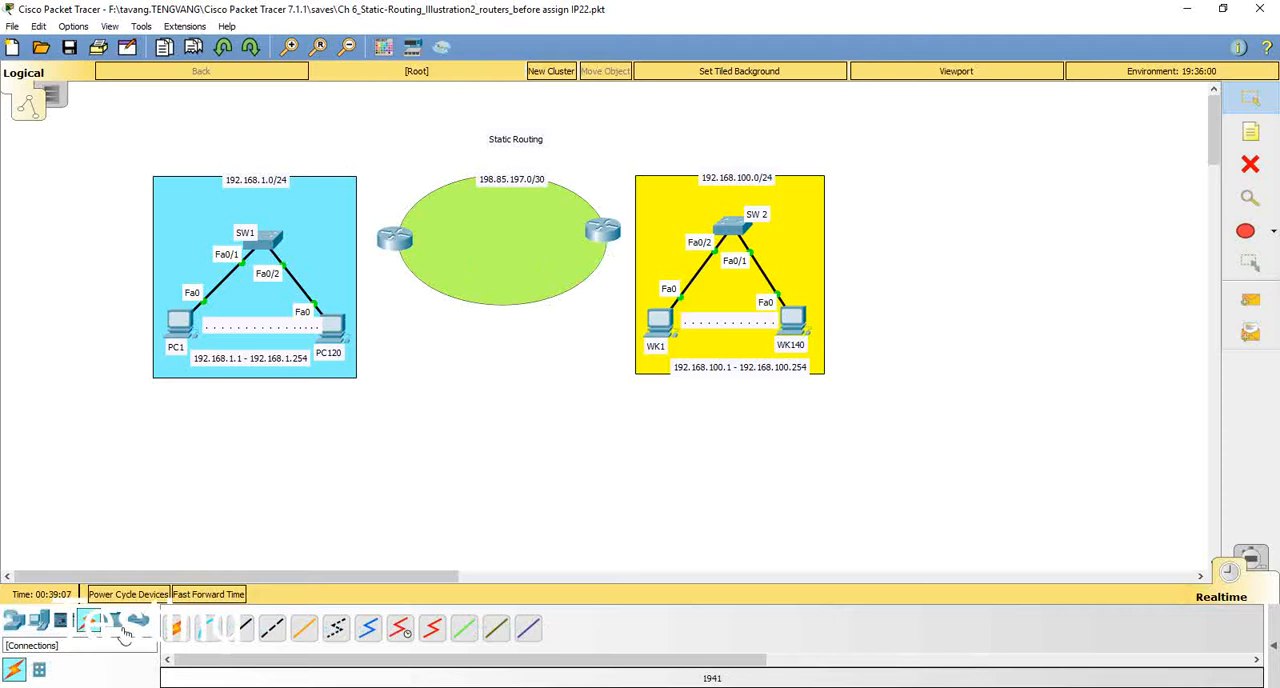
left_click(245, 628)
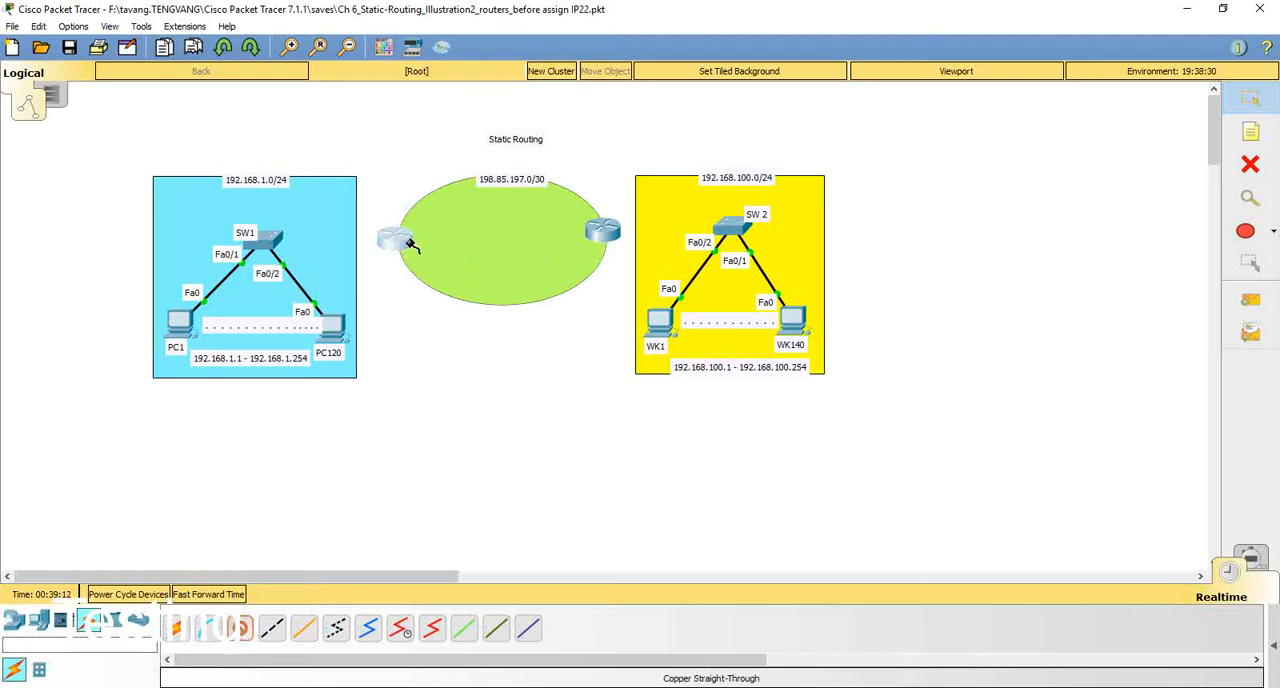
left_click(408, 245)
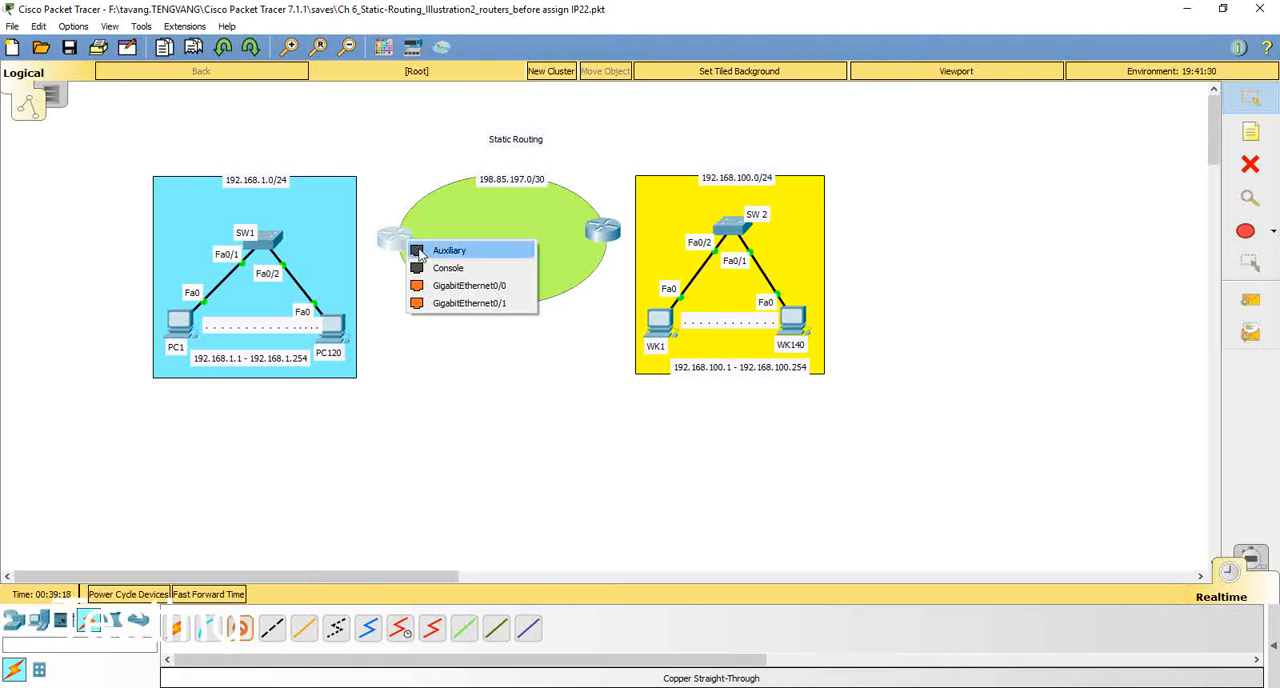
left_click(432, 344)
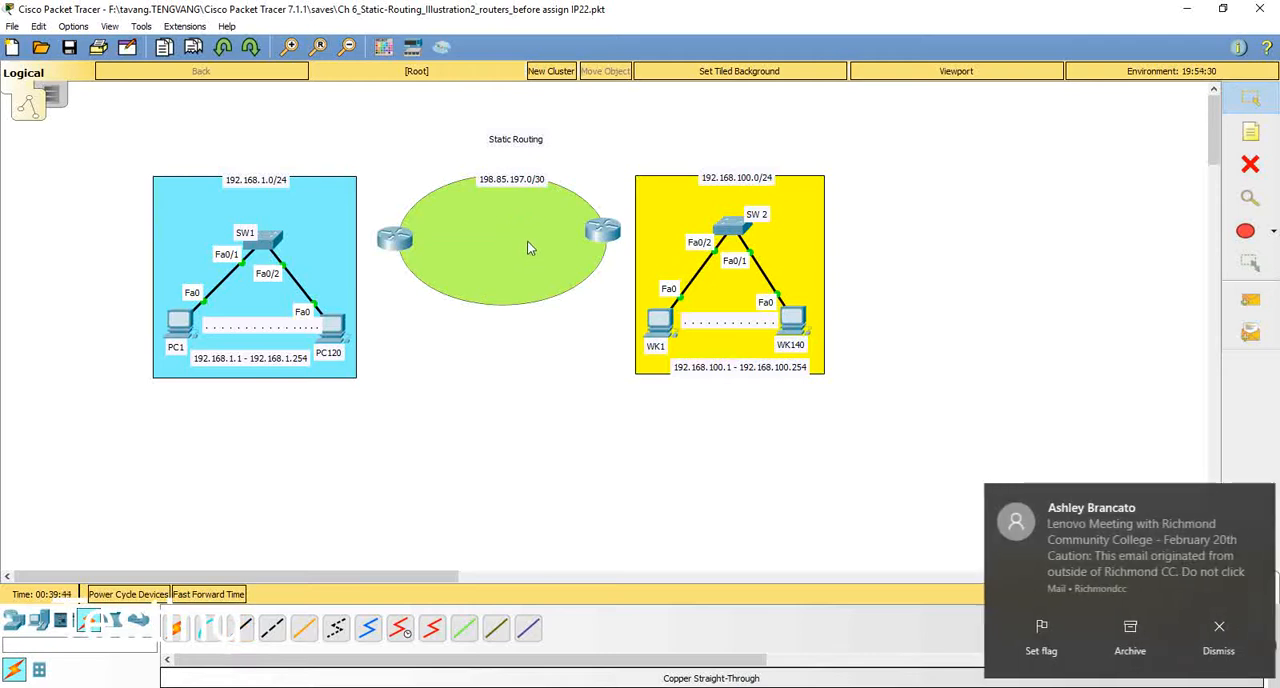
Step: Power off the router beside the 192.168.1.0/24 network and install an HWIC-2T module in its right-hand expansion slot
left_click(398, 238)
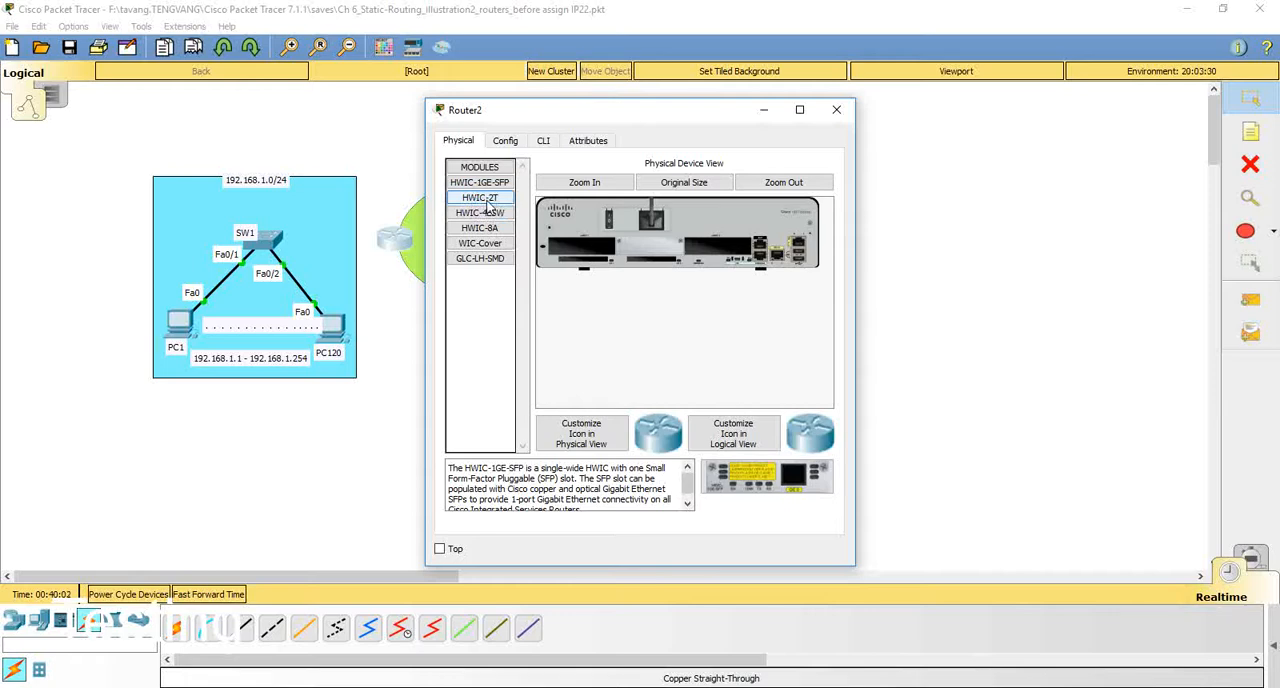
left_click_drag(487, 205, 721, 244)
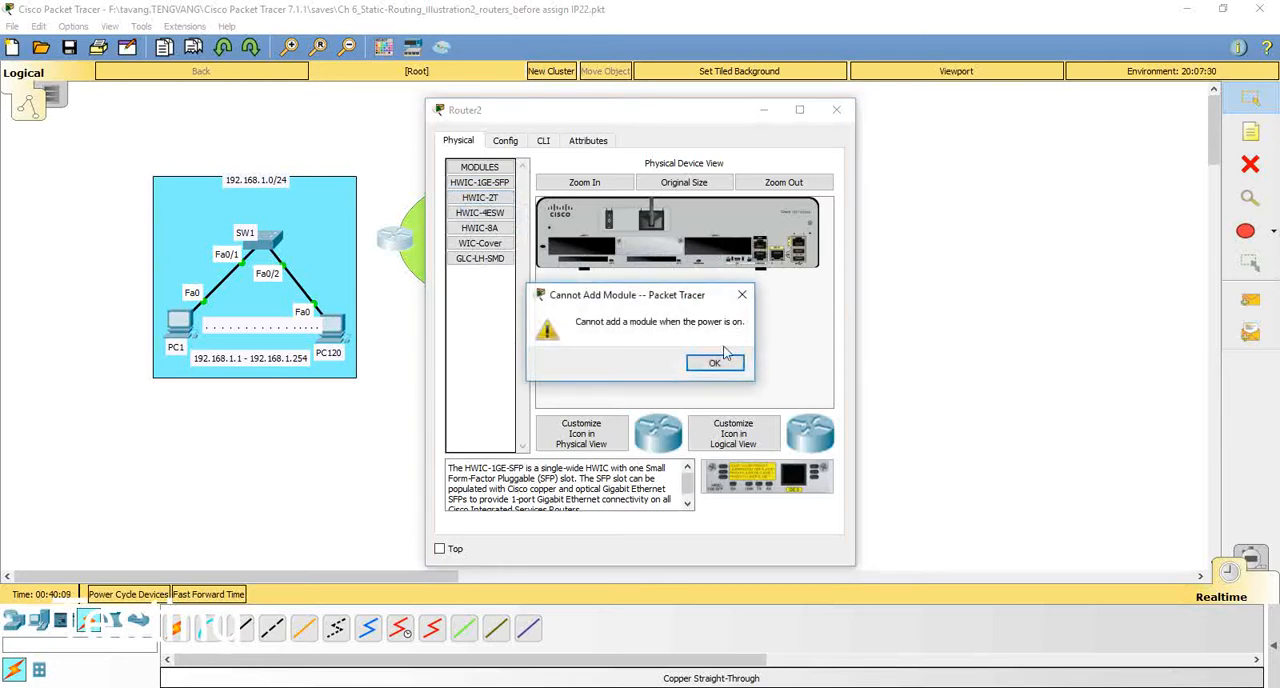
left_click(728, 372)
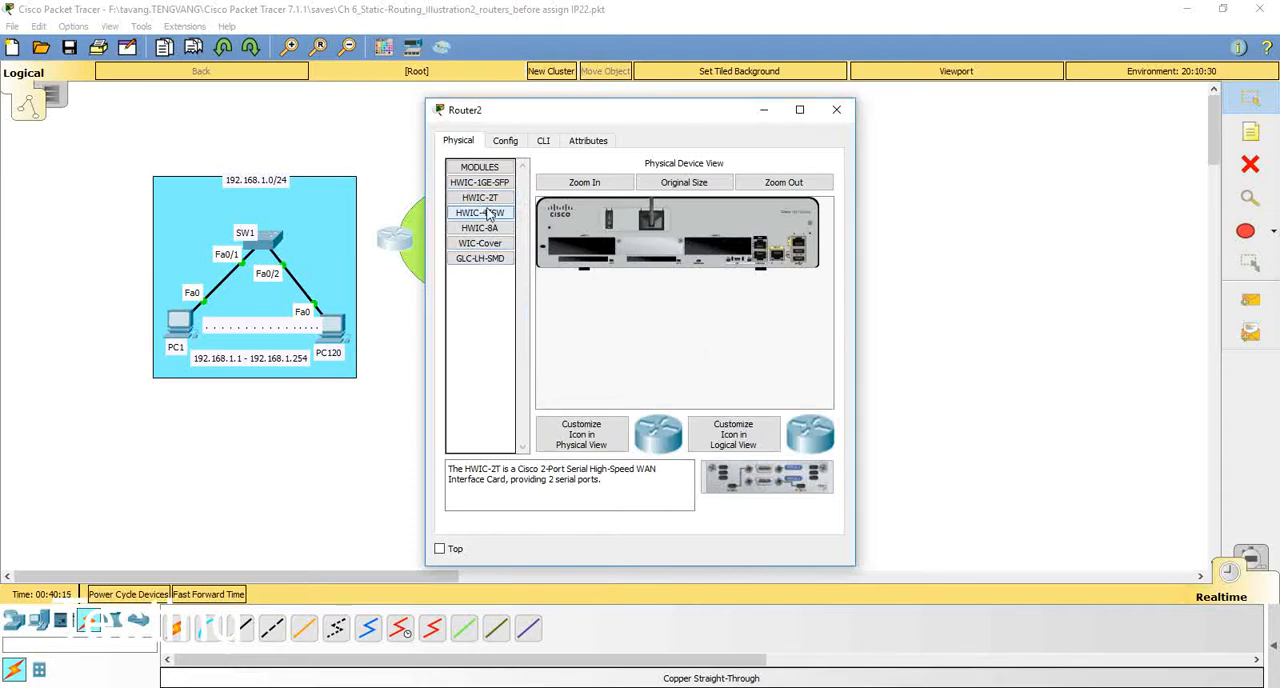
left_click_drag(487, 202, 723, 247)
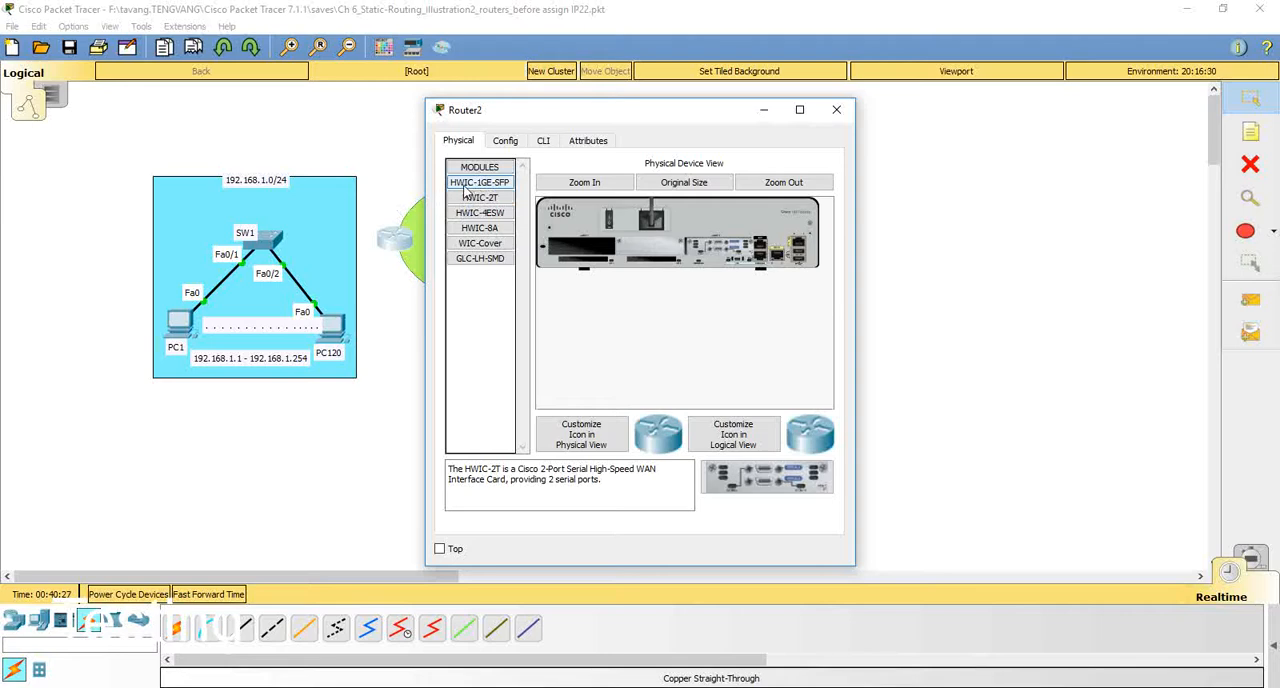
Step: Try an HWIC-1GE-SFP module in the router's left-hand expansion slot and take it out again
left_click_drag(466, 190, 583, 255)
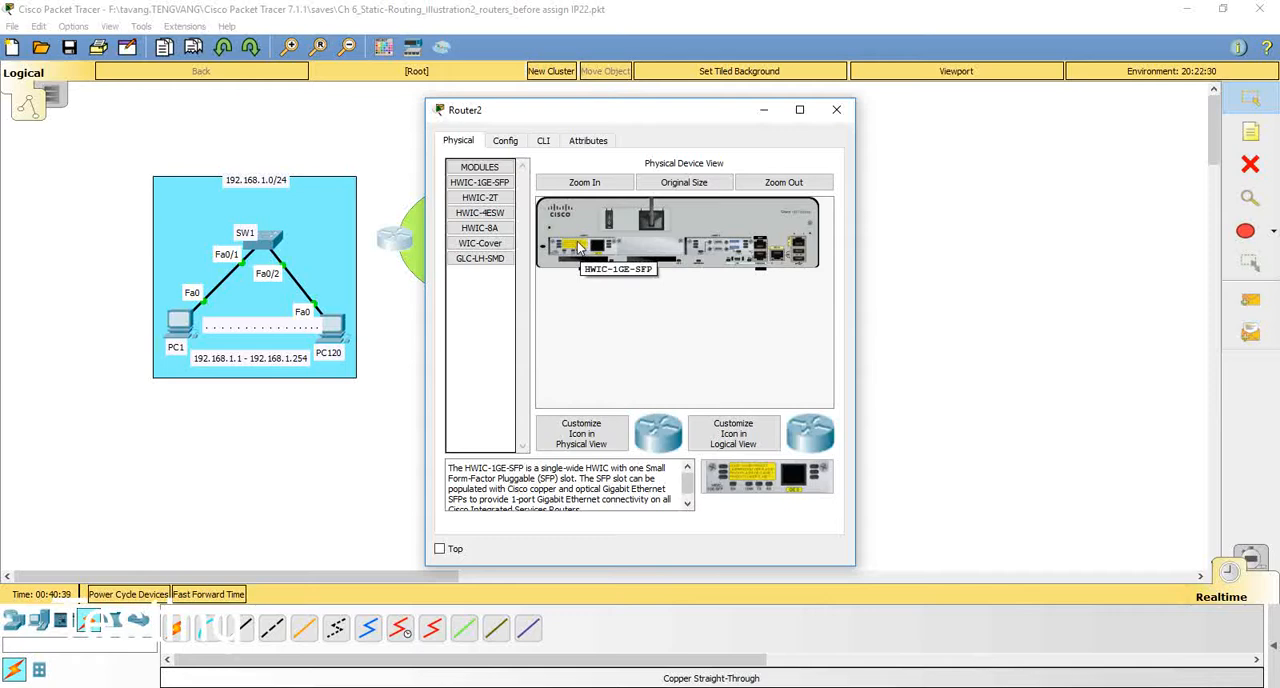
left_click_drag(578, 247, 484, 278)
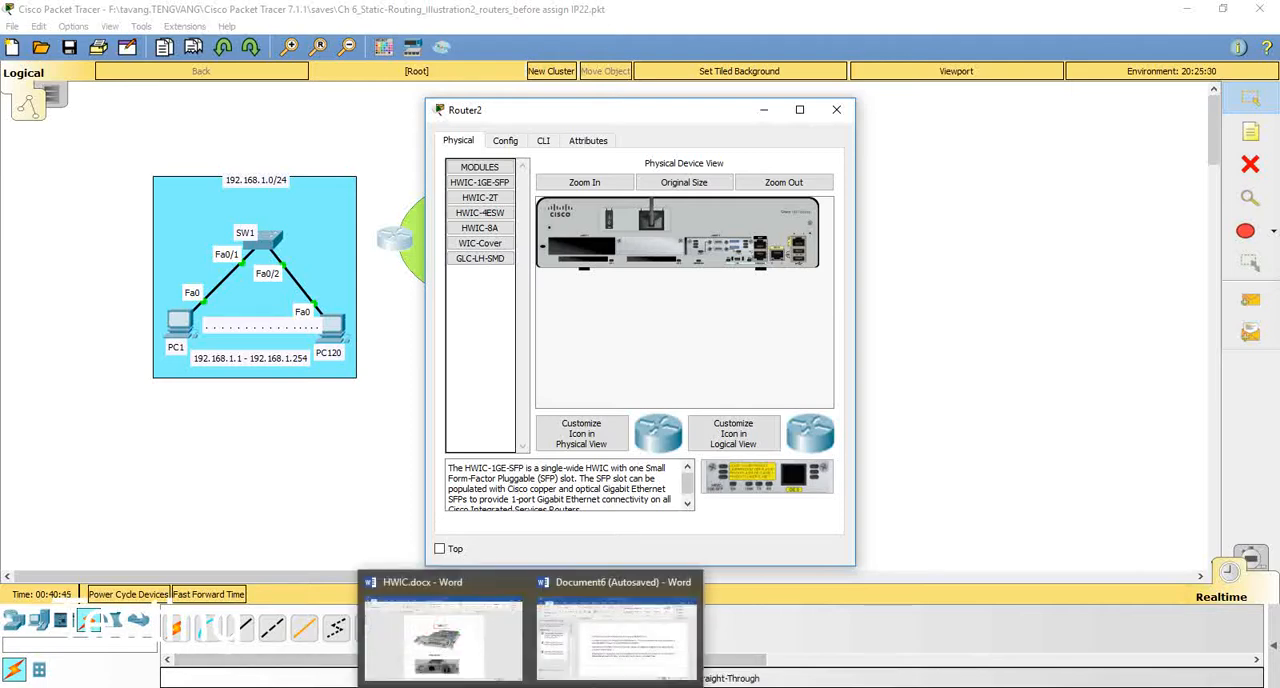
Step: Switch to Word to view the module pictures in HWIC.docx, and close the document and the router's window
left_click(508, 672)
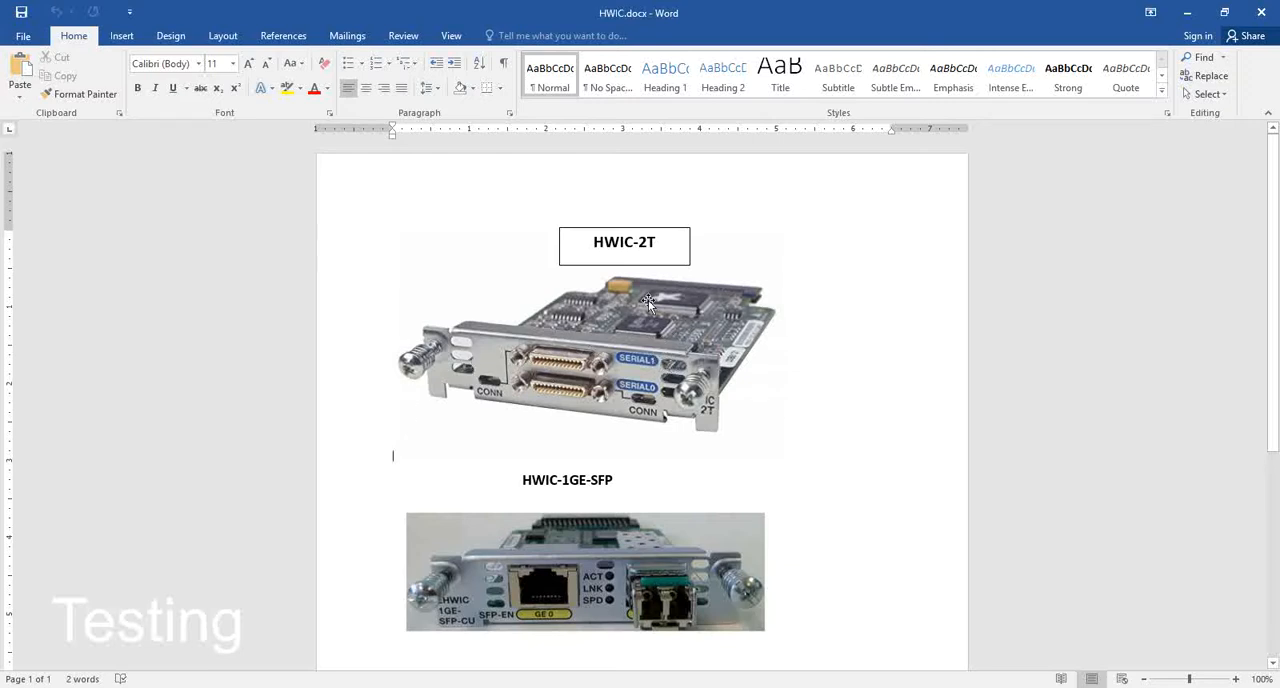
left_click(1261, 12)
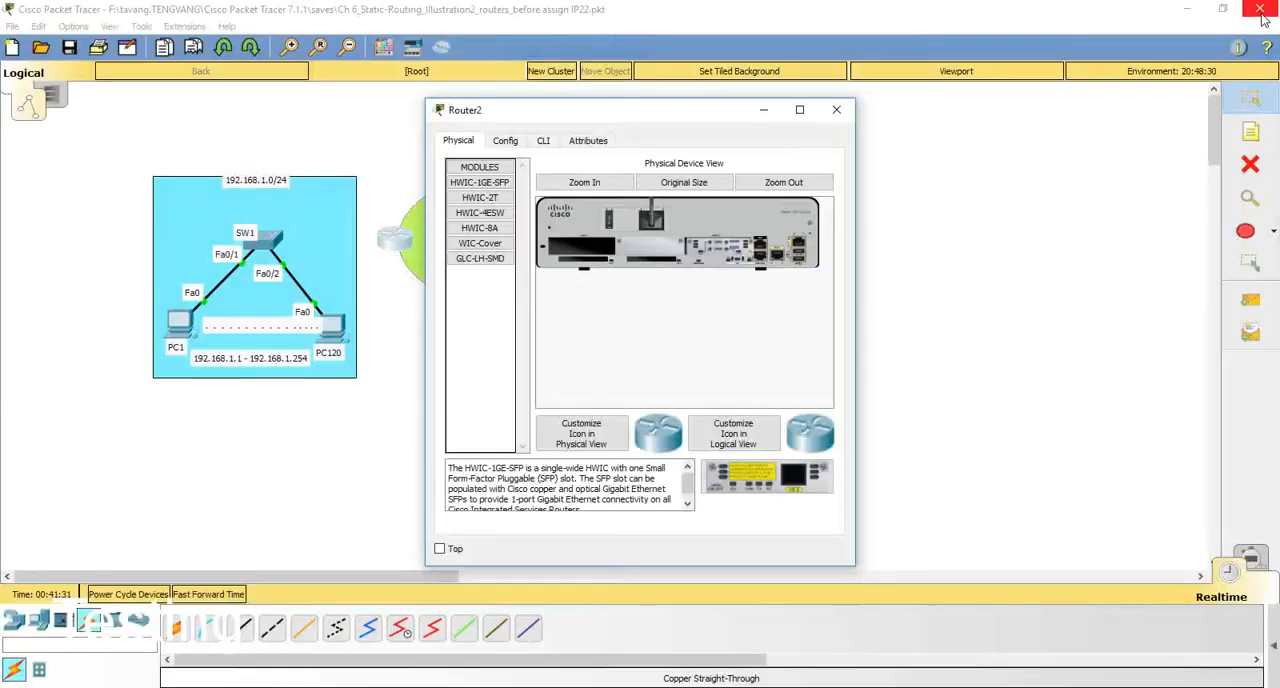
left_click(835, 112)
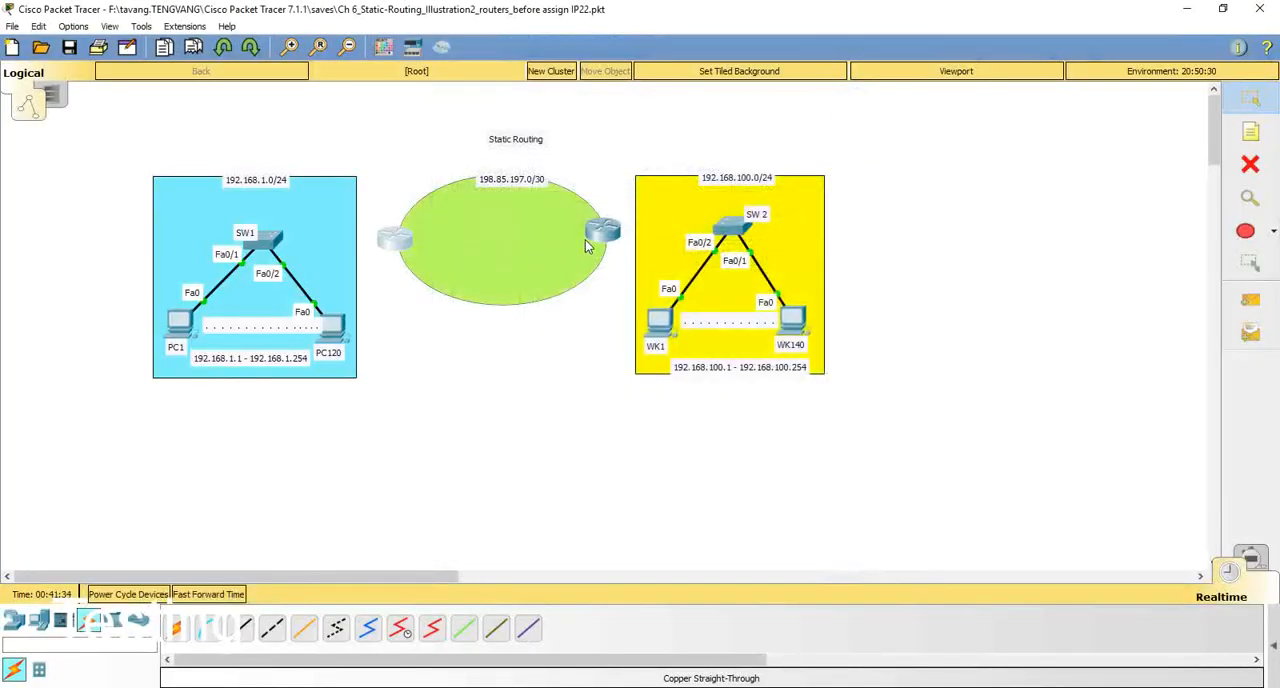
Step: Power off the router beside the 192.168.100.0/24 network and install an HWIC-2T module in its left-hand expansion slot
left_click(605, 233)
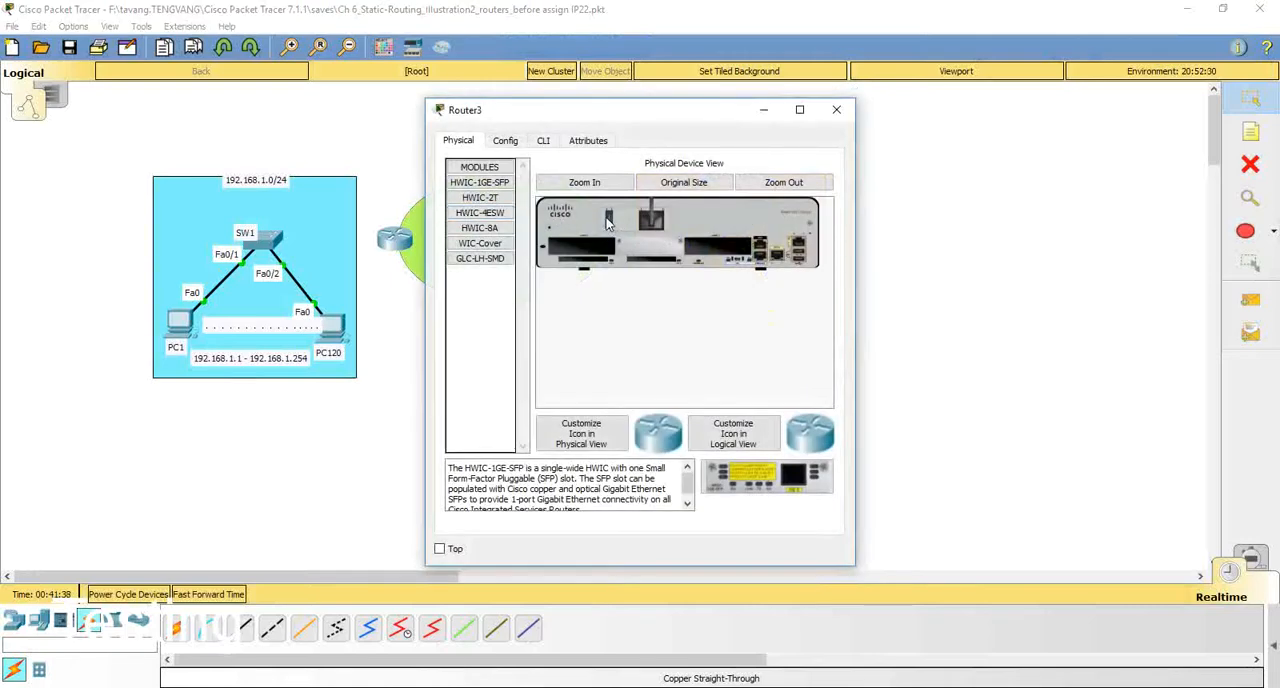
left_click_drag(472, 199, 578, 253)
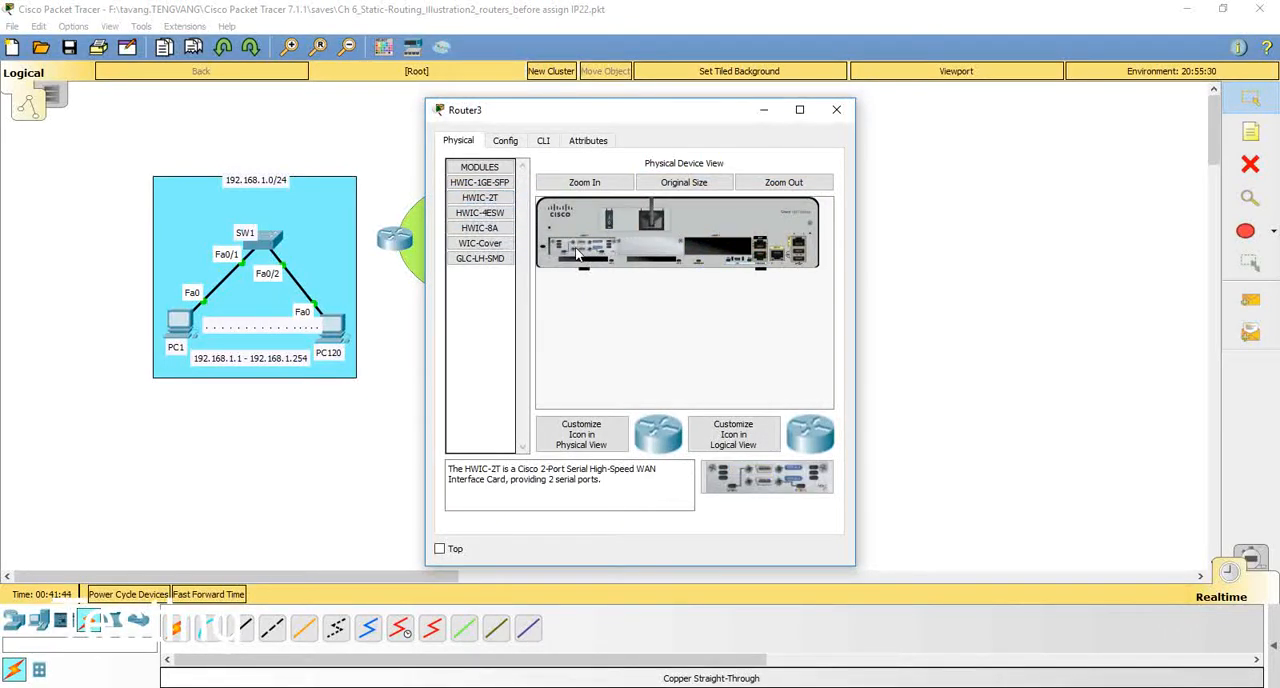
left_click(835, 110)
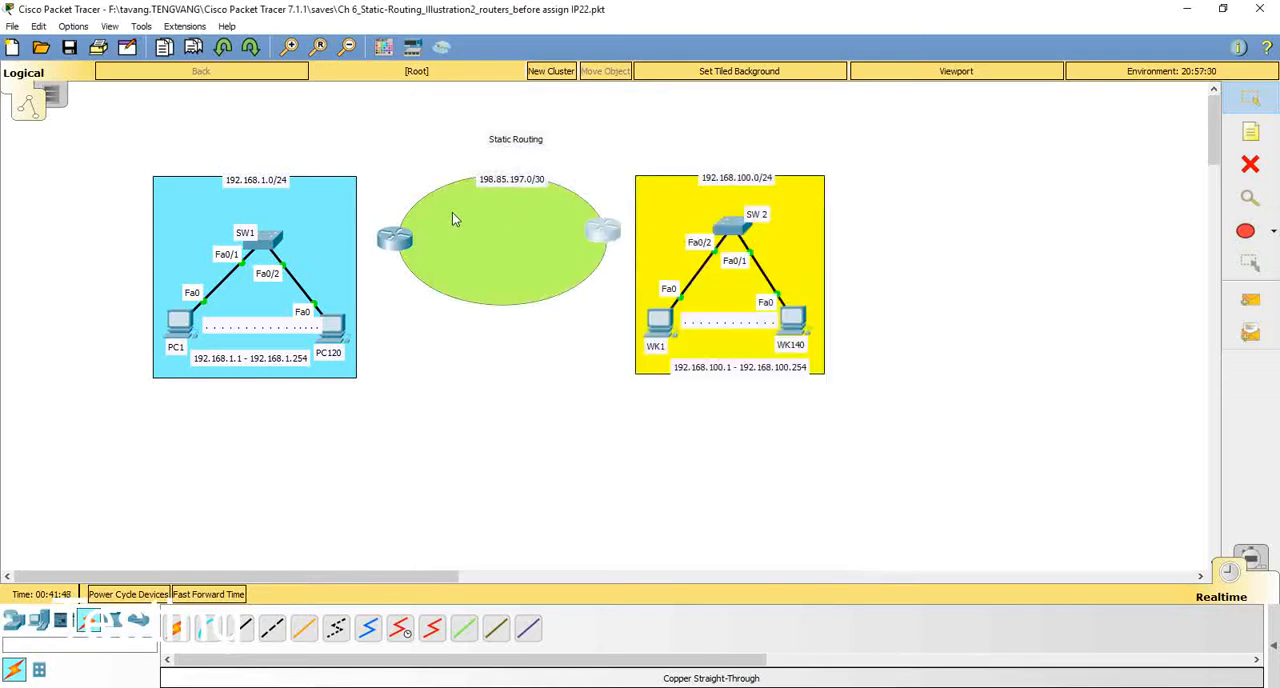
Step: Connect the two routers across the green ellipse with an automatically chosen connection type, starting from the SW1 side
left_click(175, 627)
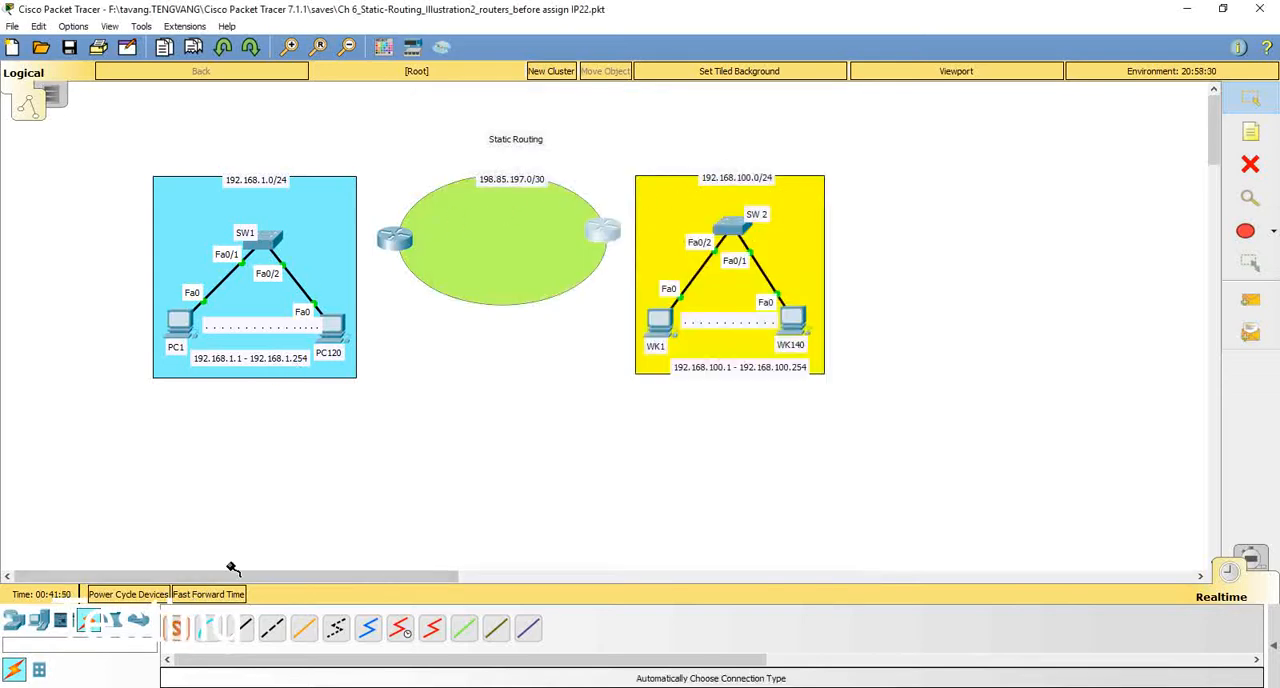
left_click(395, 240)
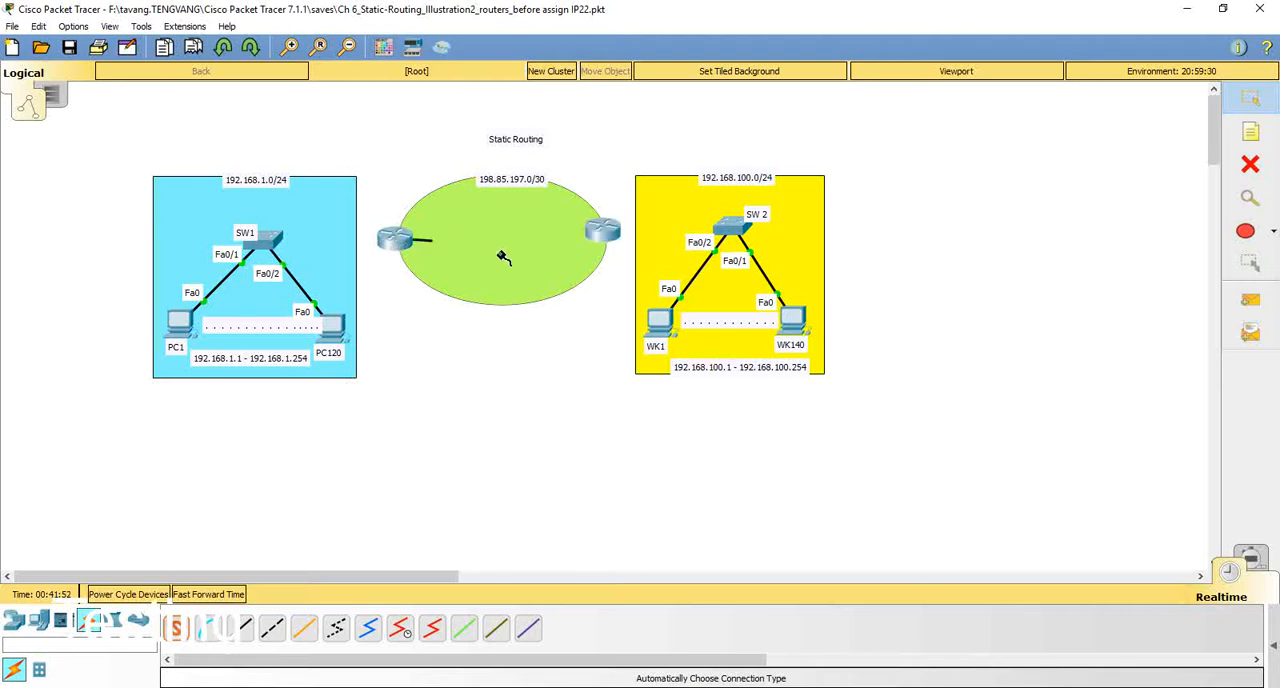
left_click(600, 235)
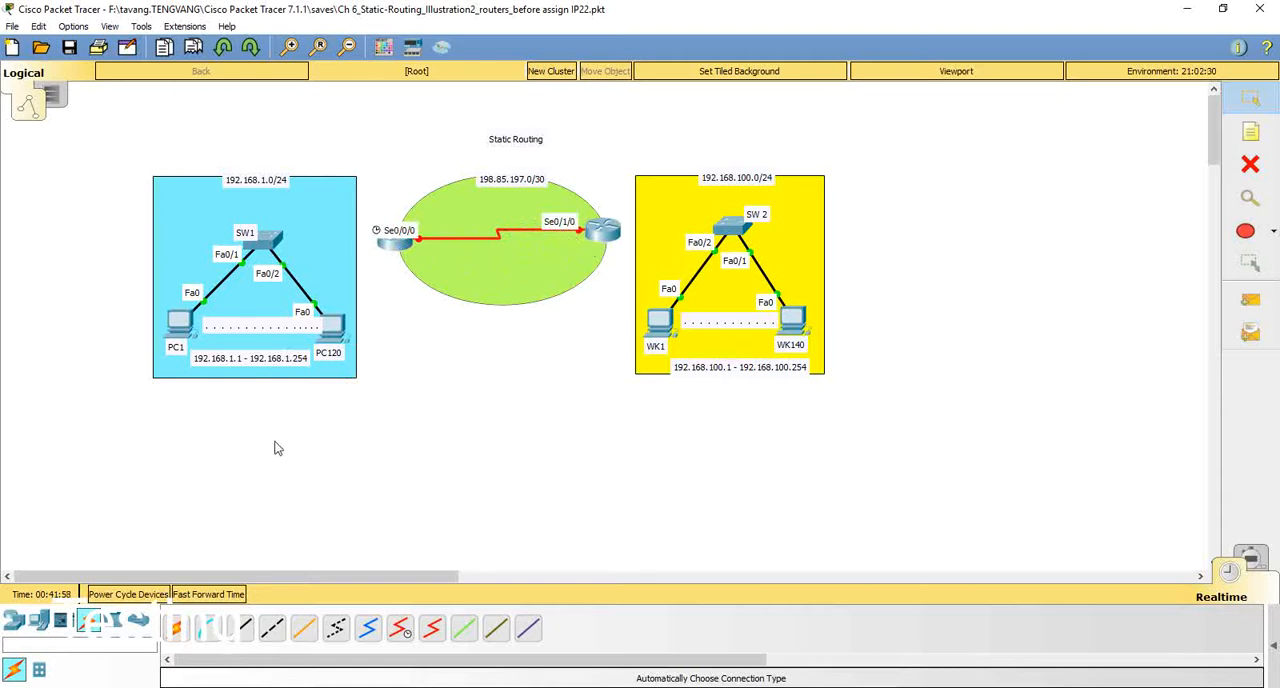
Step: Connect SW1's GigabitEthernet0/1 to GigabitEthernet0/1 on the neighbouring router with a copper cross-over cable
left_click(278, 628)
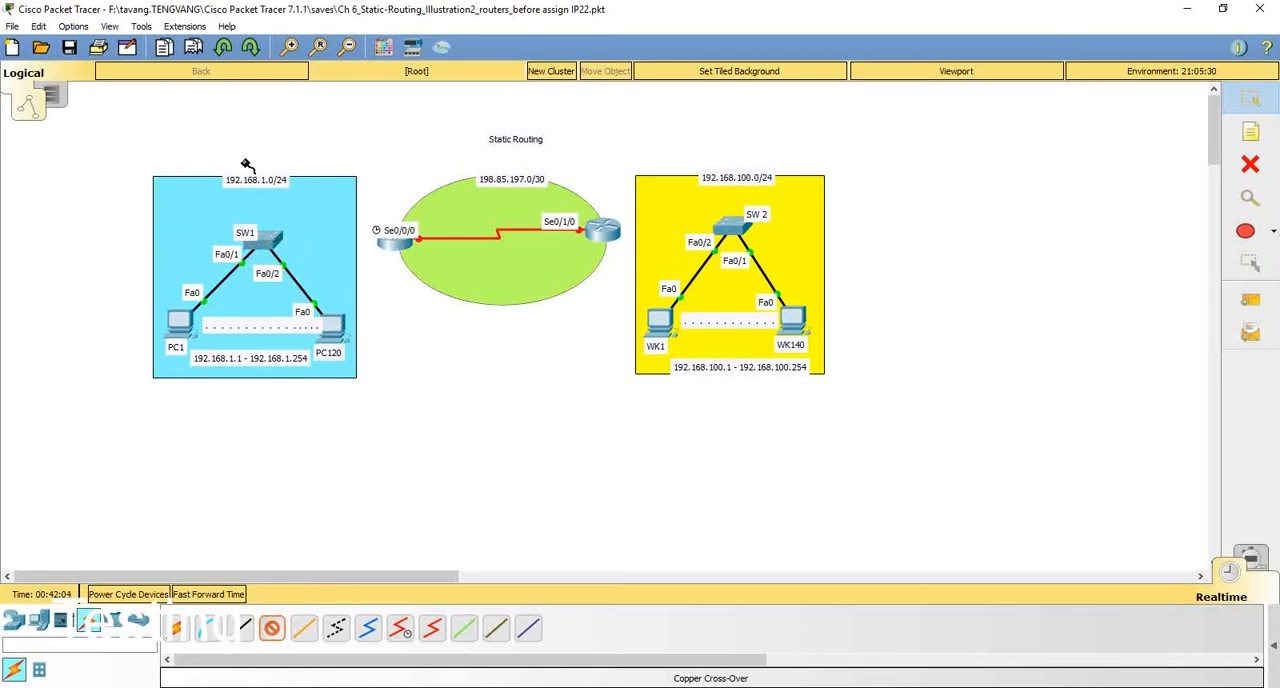
left_click(279, 238)
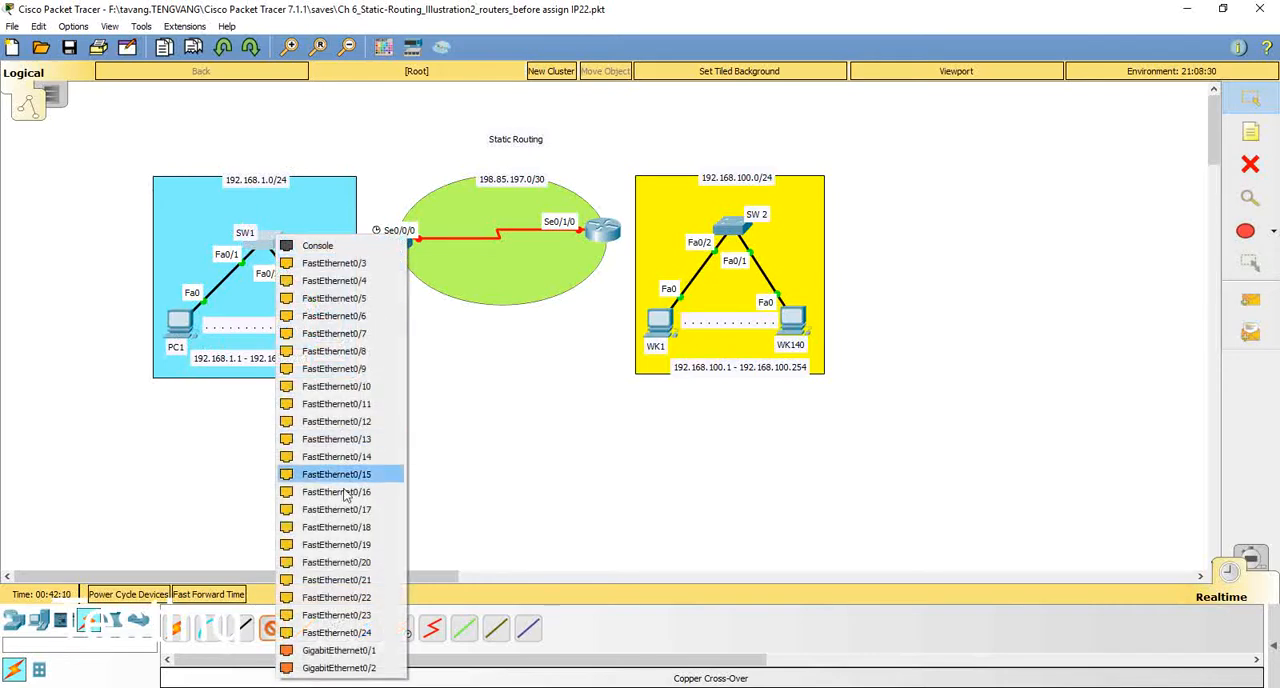
left_click(331, 652)
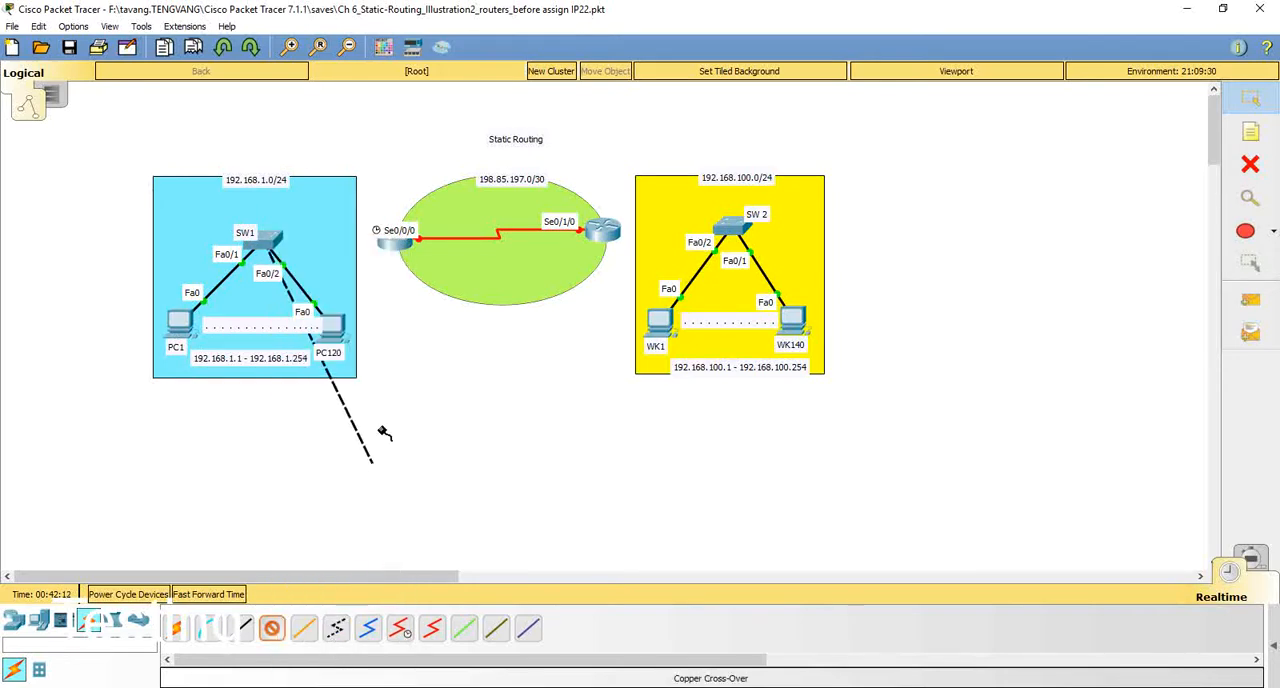
left_click(396, 246)
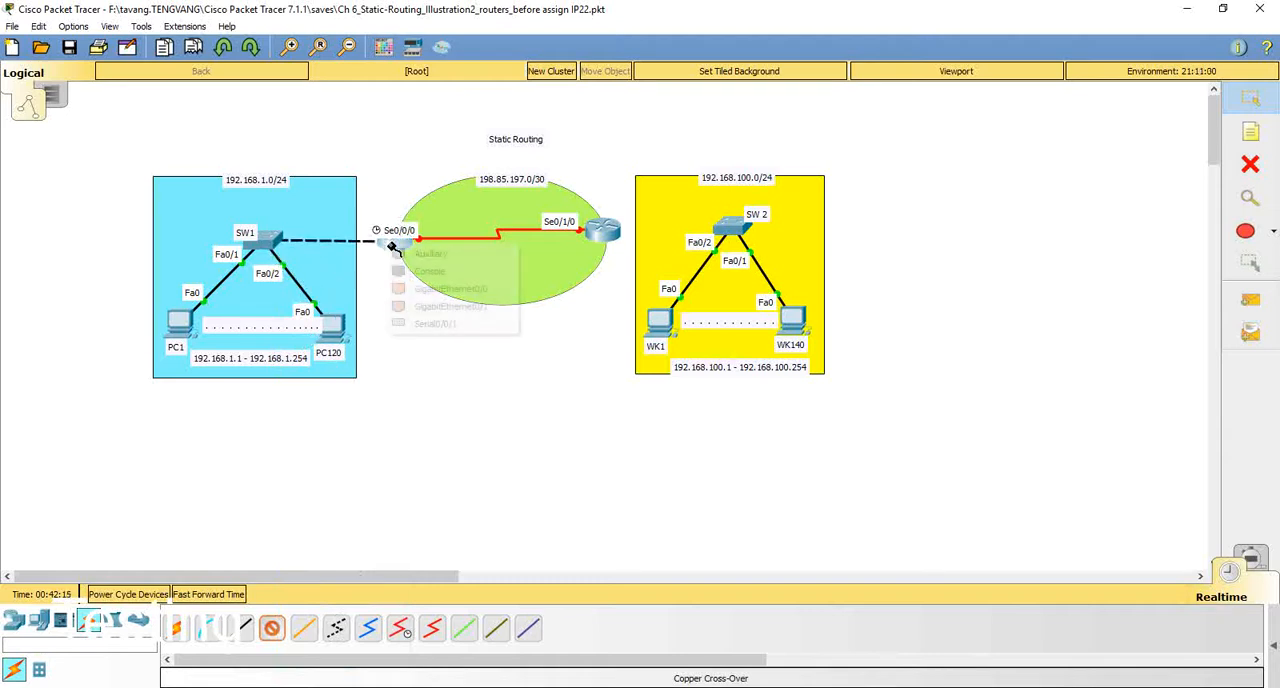
left_click(441, 313)
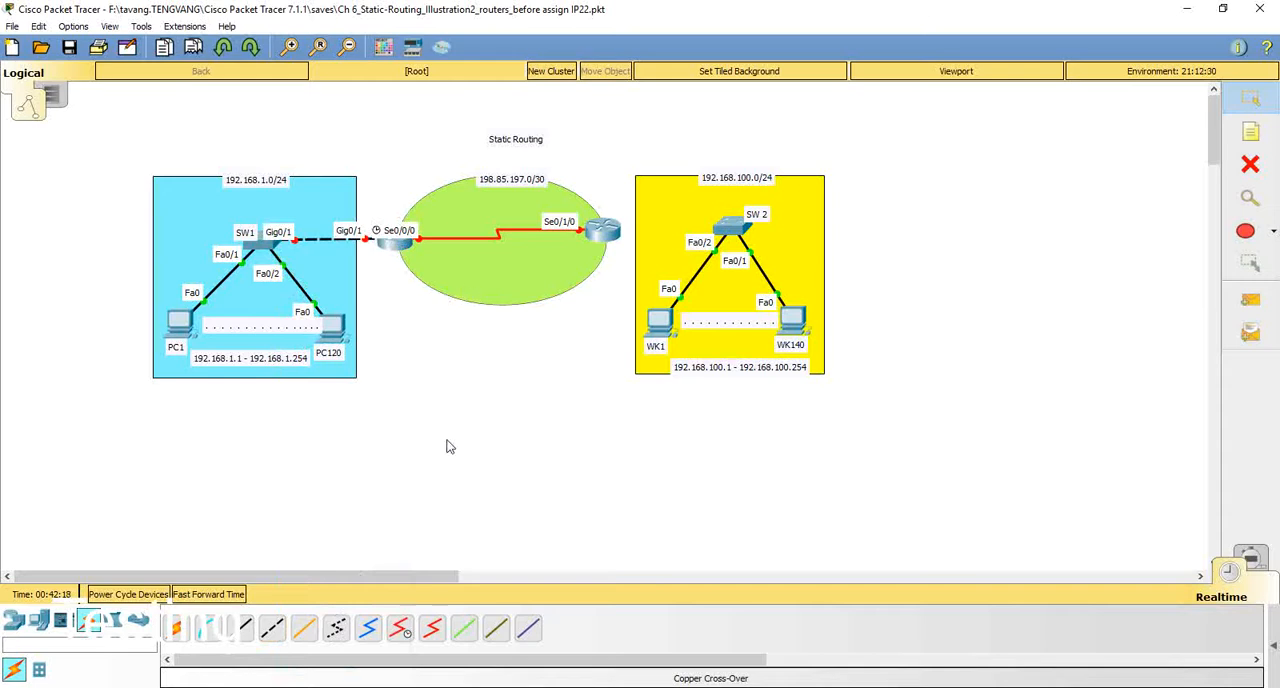
Step: Connect GigabitEthernet0/1 on the router next to SW 2 to SW 2's GigabitEthernet0/1 with a copper cross-over cable
left_click(271, 630)
left_click(618, 232)
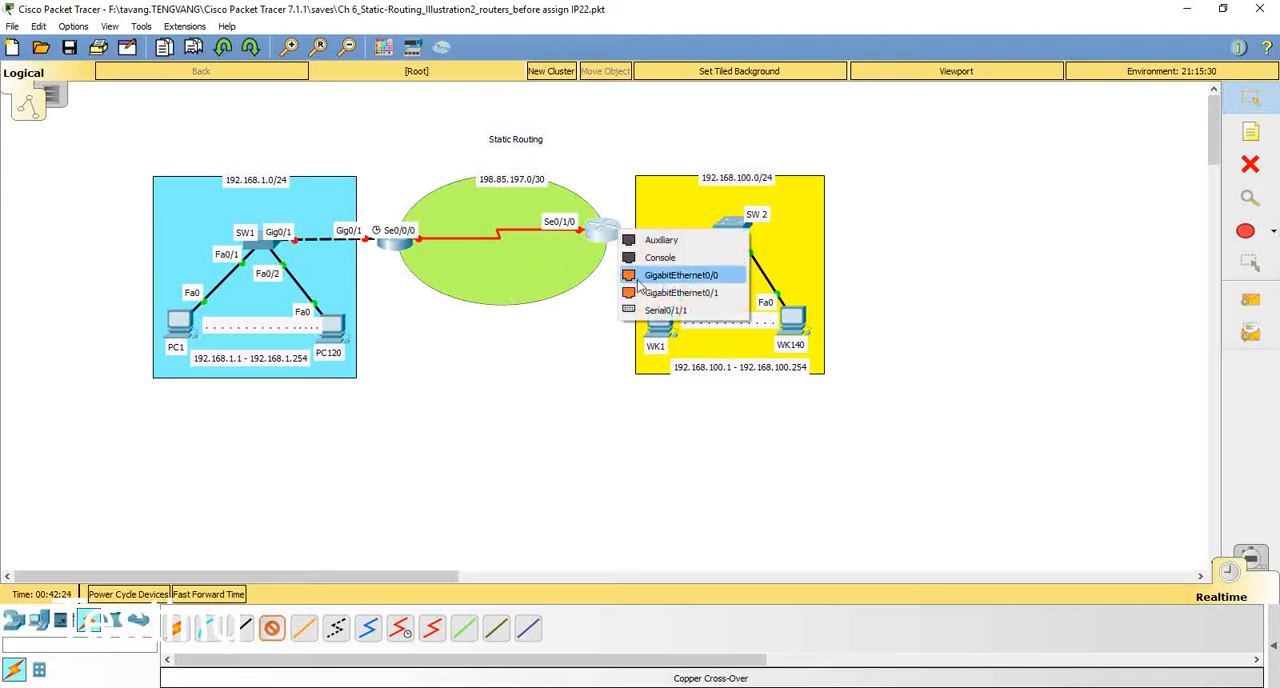
left_click(680, 293)
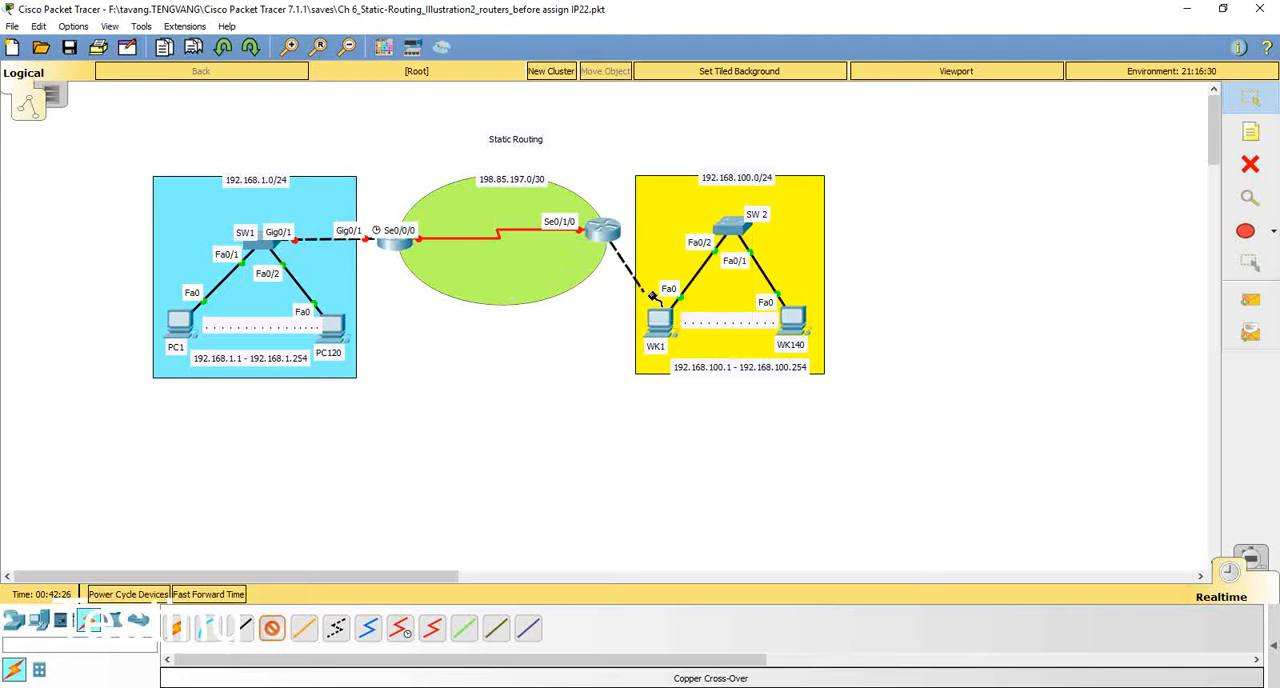
left_click(735, 237)
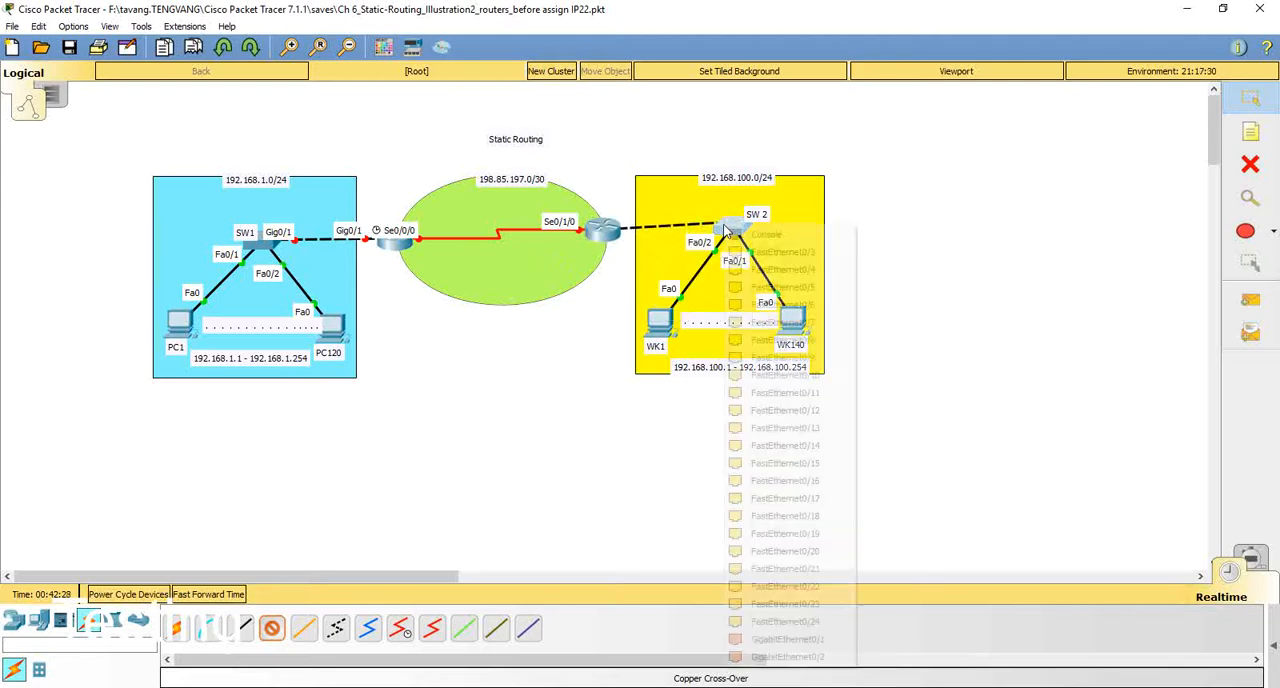
left_click(804, 640)
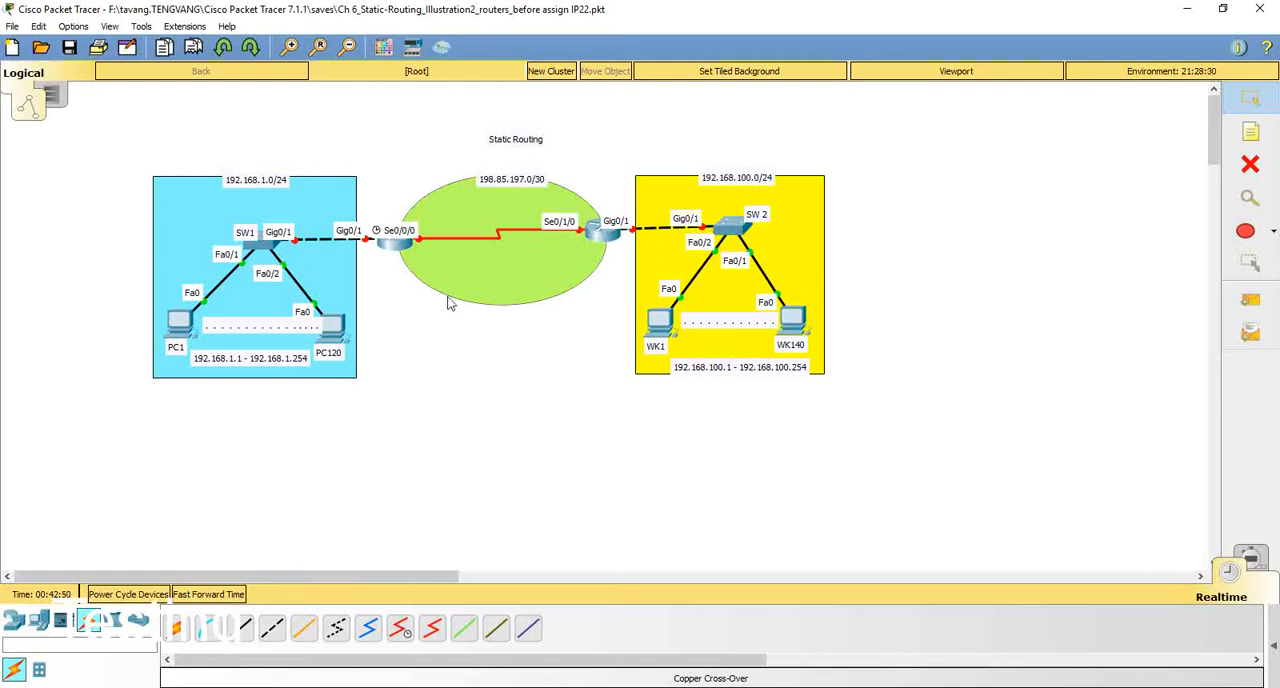
Step: Power on the router next to SW1 and open its command-line interface
mouse_move(394, 248)
left_click(392, 244)
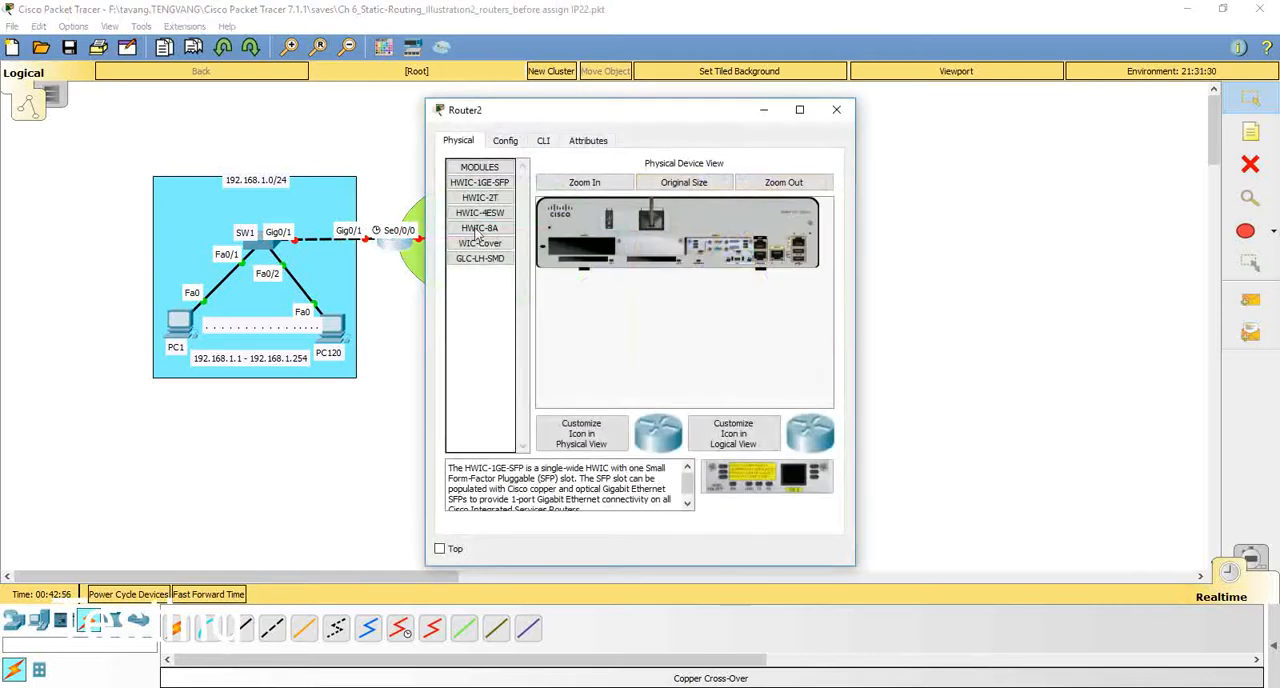
left_click(548, 145)
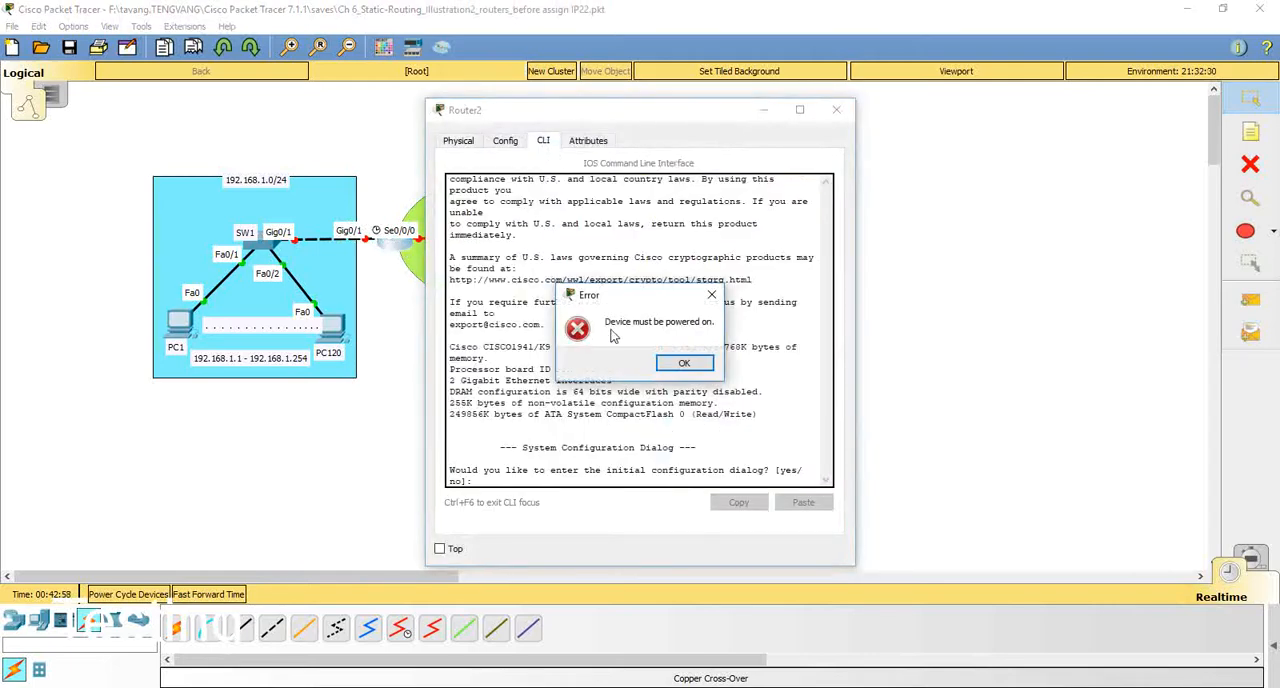
left_click(708, 367)
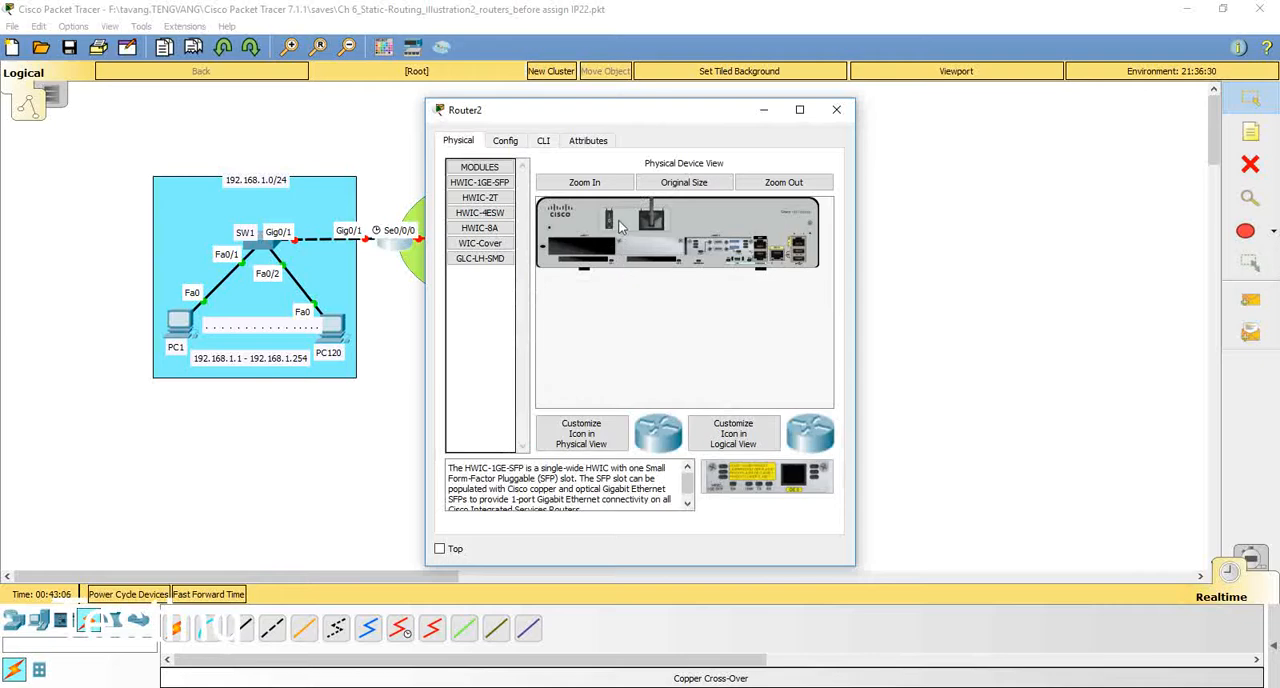
left_click(545, 143)
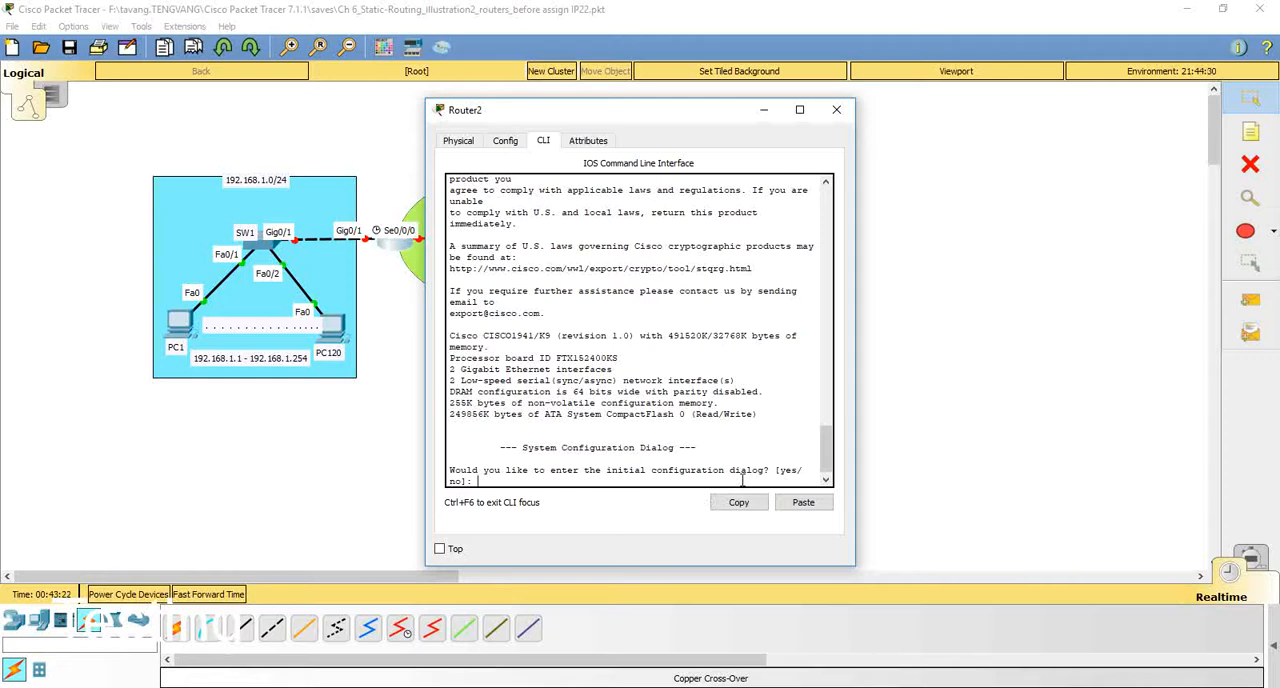
Step: Decline the initial configuration dialog on the router next to SW1 and enter global configuration mode
key("Return")
key("Return")
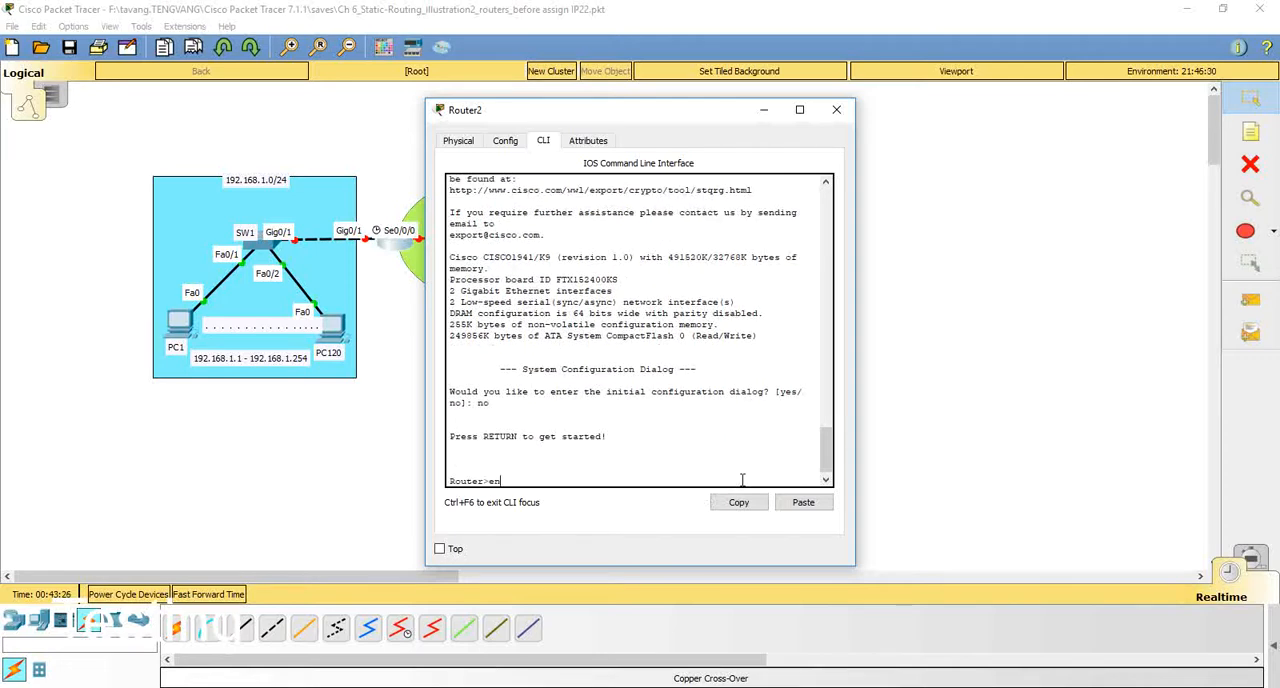
key("Return")
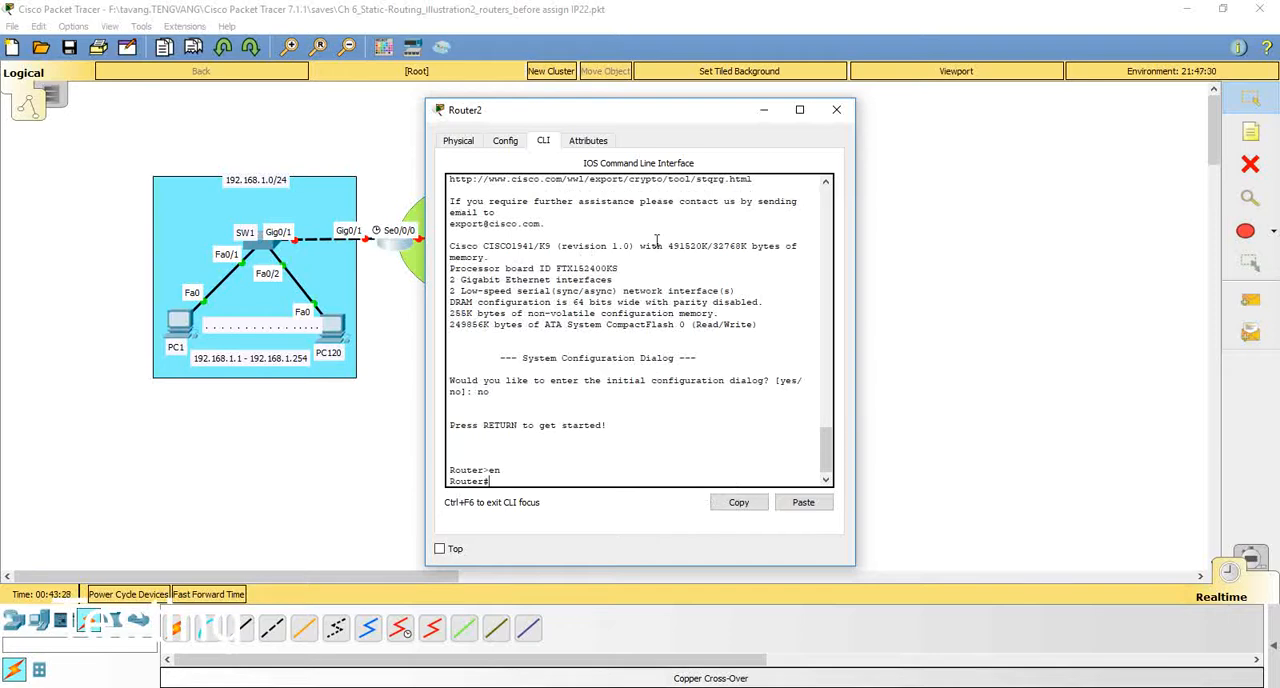
left_click_drag(606, 120, 840, 83)
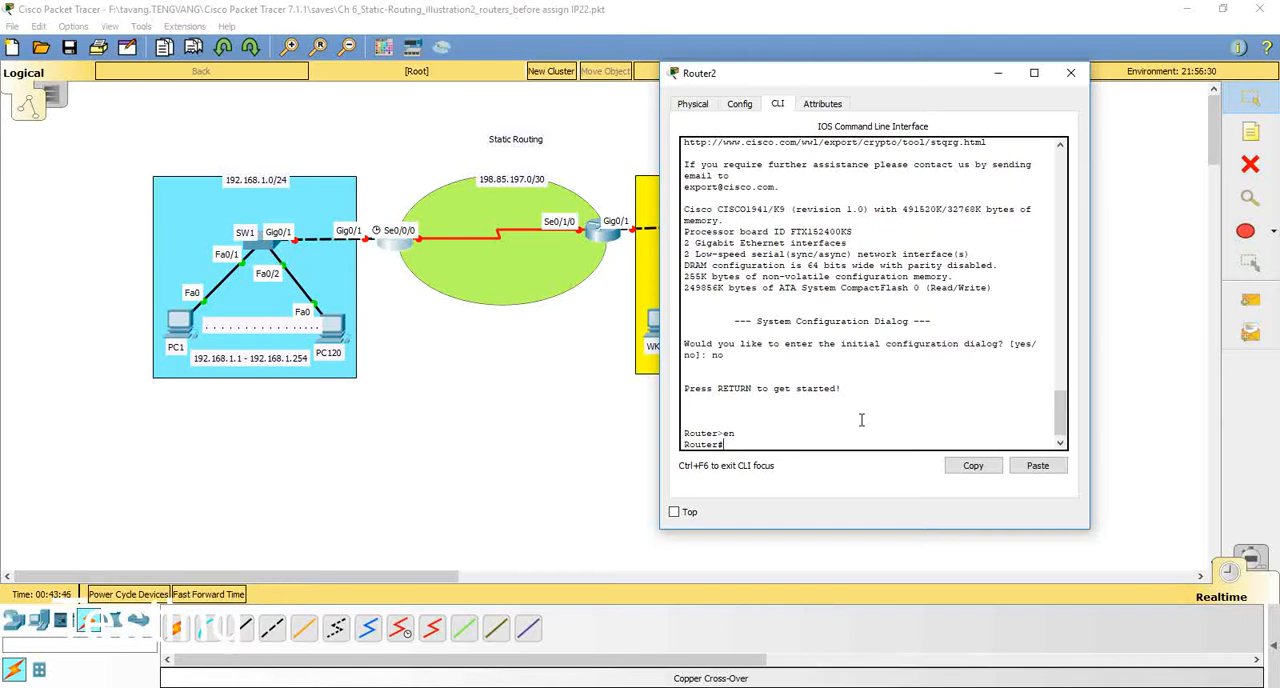
type("conf t")
key("Return")
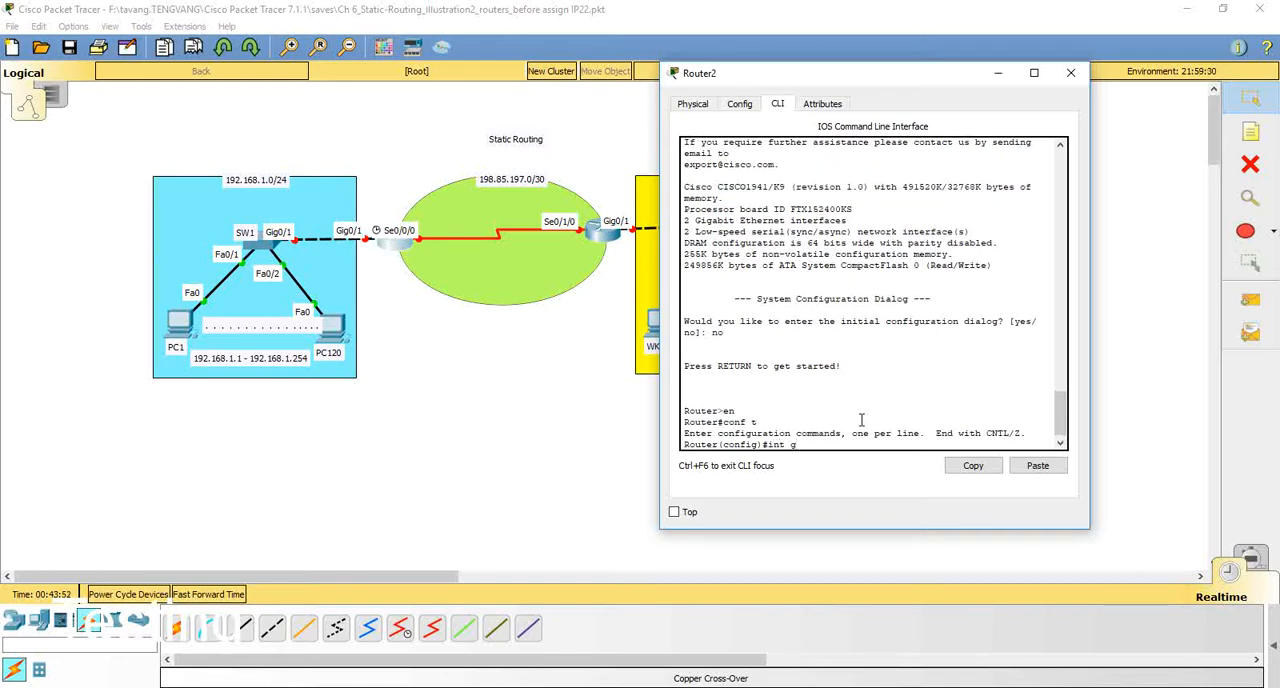
type("int g90/1")
key("Return")
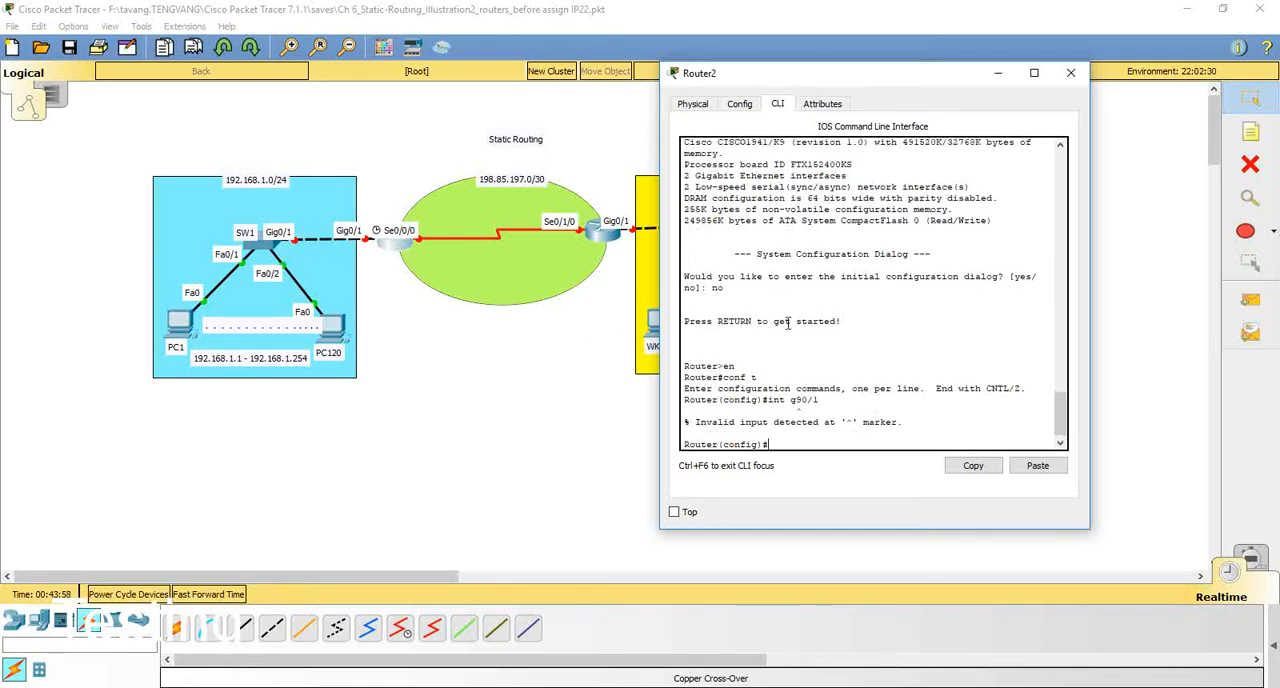
Step: Assign IP address 192.168.1.1 with mask 255.255.255.0 to interface gi0/1 on the router next to SW1
type("int gi0/1")
key("Return")
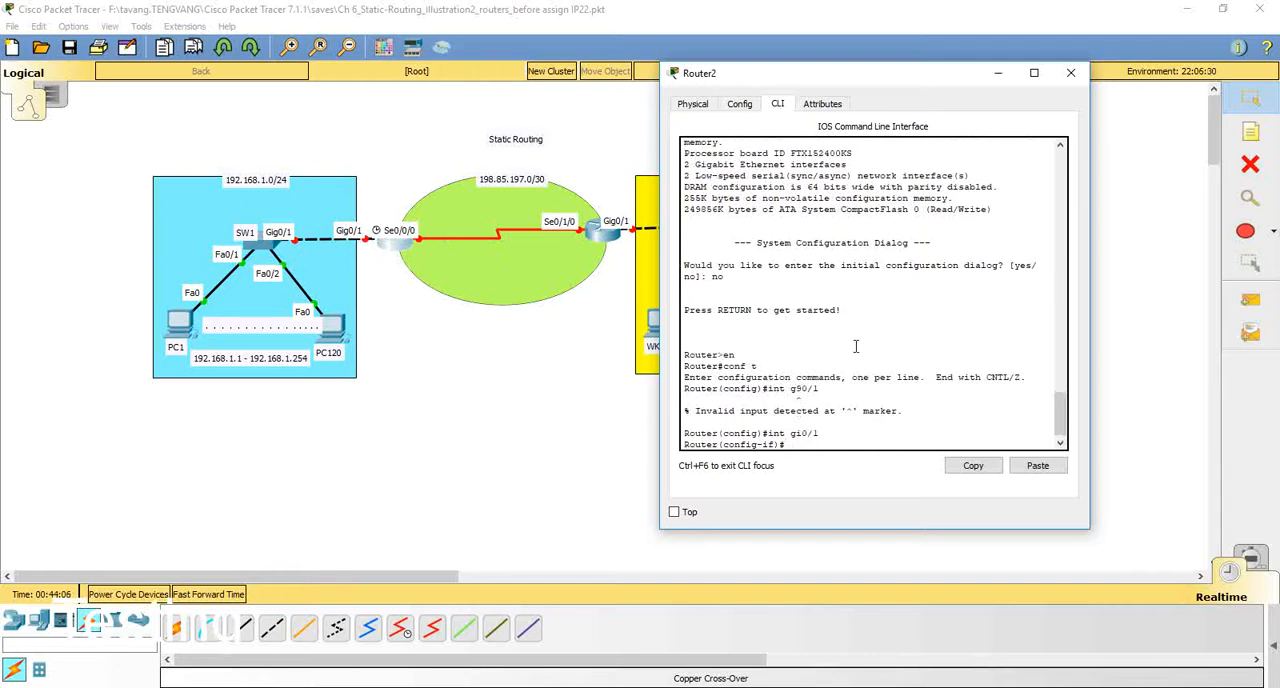
type("ip address 192")
type(".168.1.1 255.255.255.0")
key("Return")
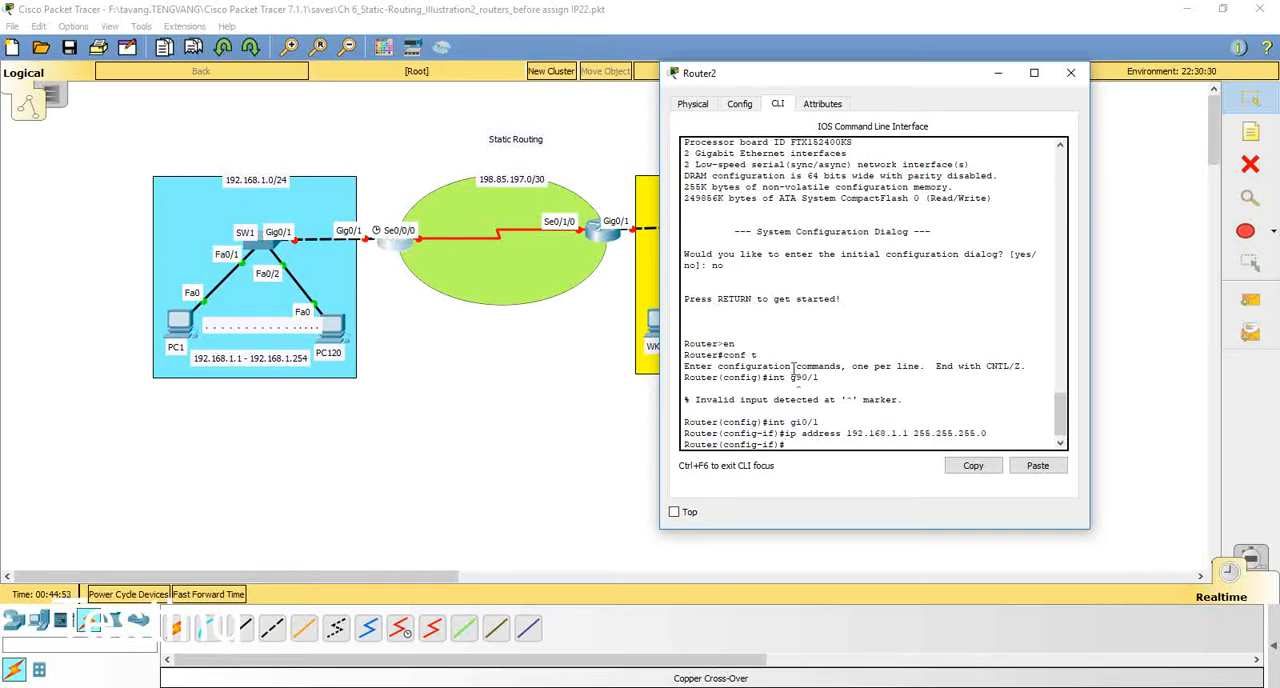
Step: Enable interface gi0/1 on the router next to SW1 with no shutdown
type("down")
key("Return")
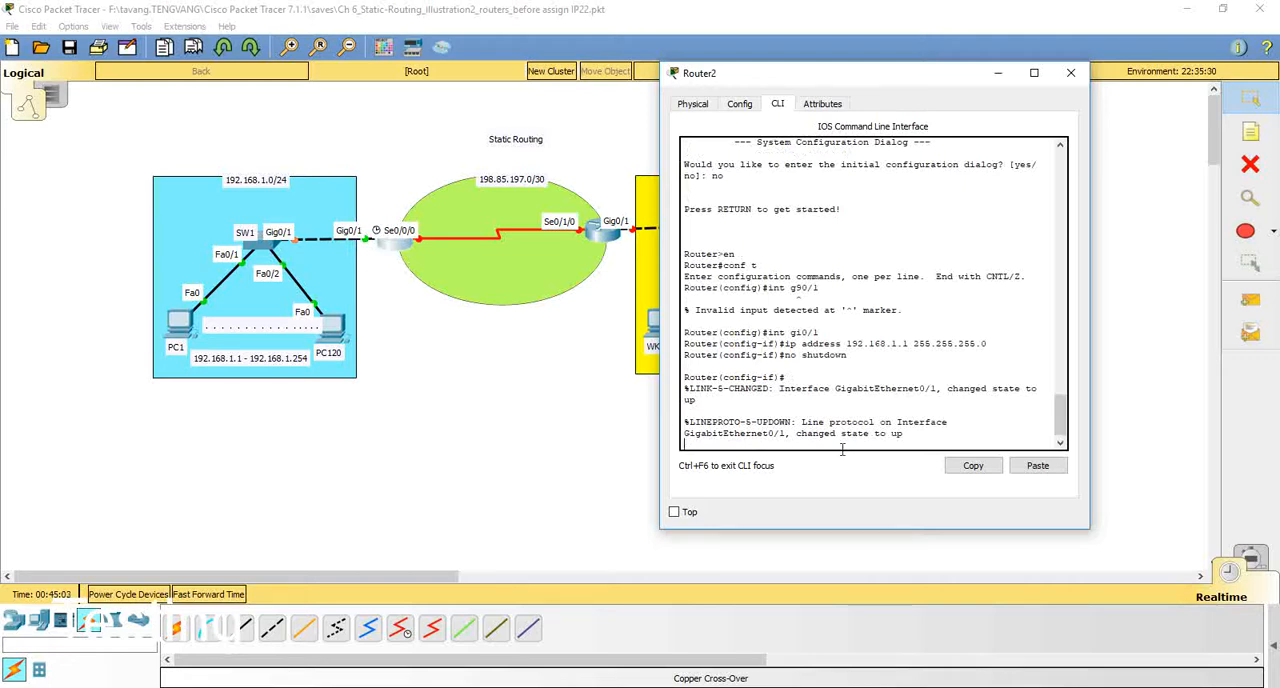
left_click_drag(845, 432, 914, 434)
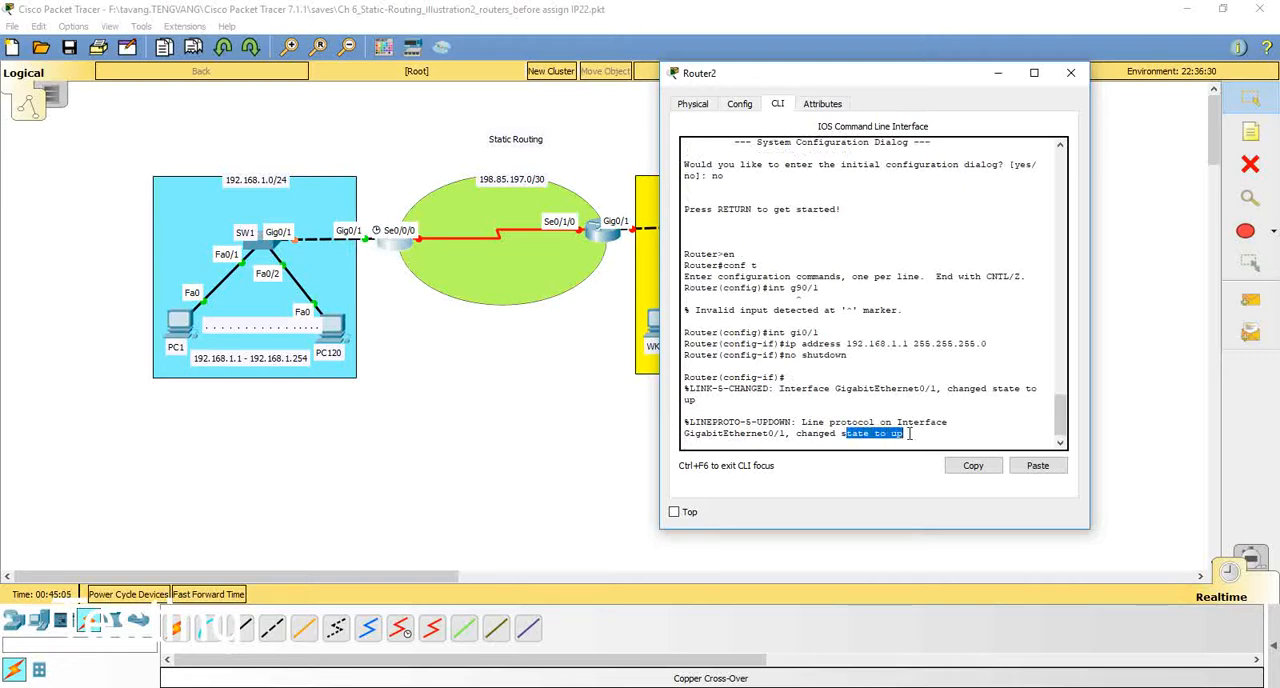
left_click(994, 431)
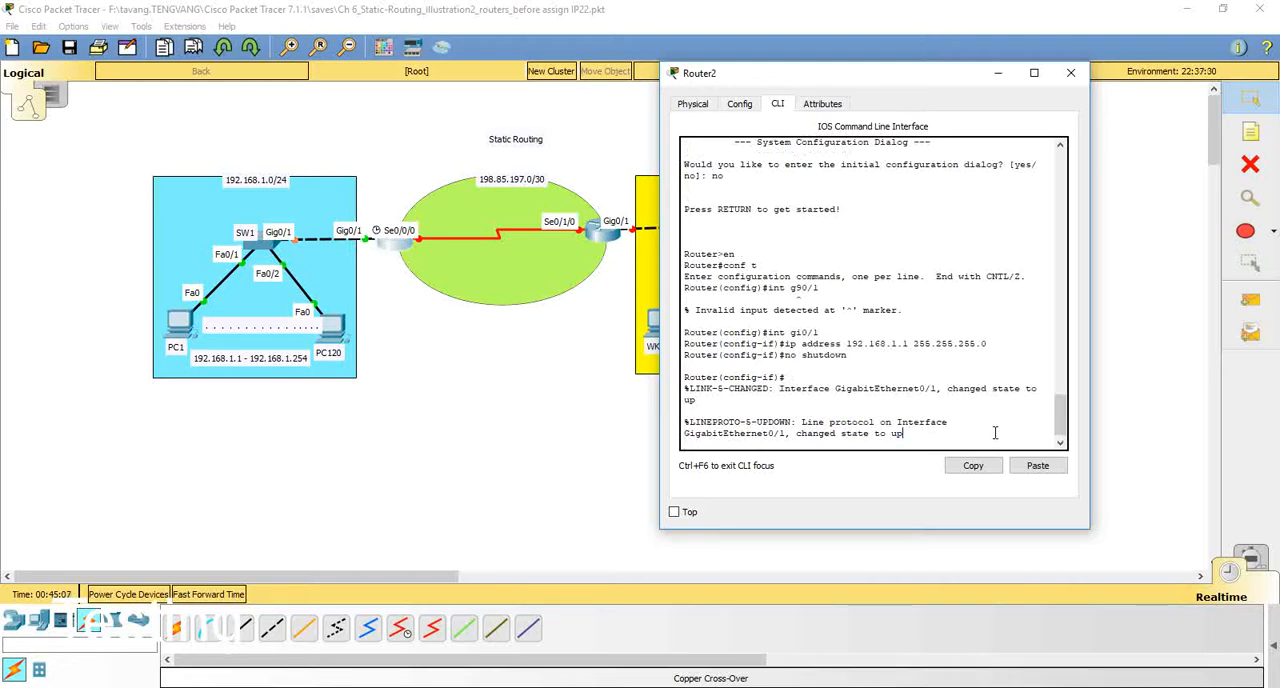
key("Return")
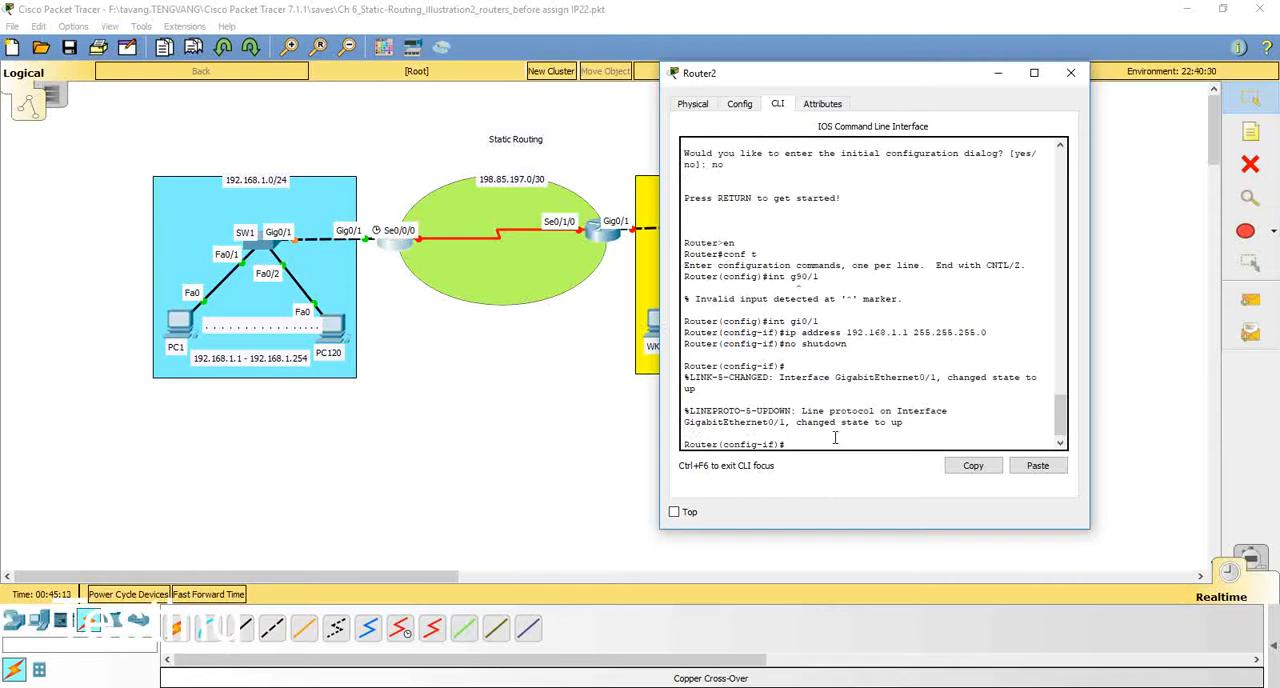
Step: Leave the gi0/1 configuration and assign IP address 198.85.197.1 with mask 255.255.255.252 to interface se0/0/0
type("exit")
key("Return")
type("ig)#i")
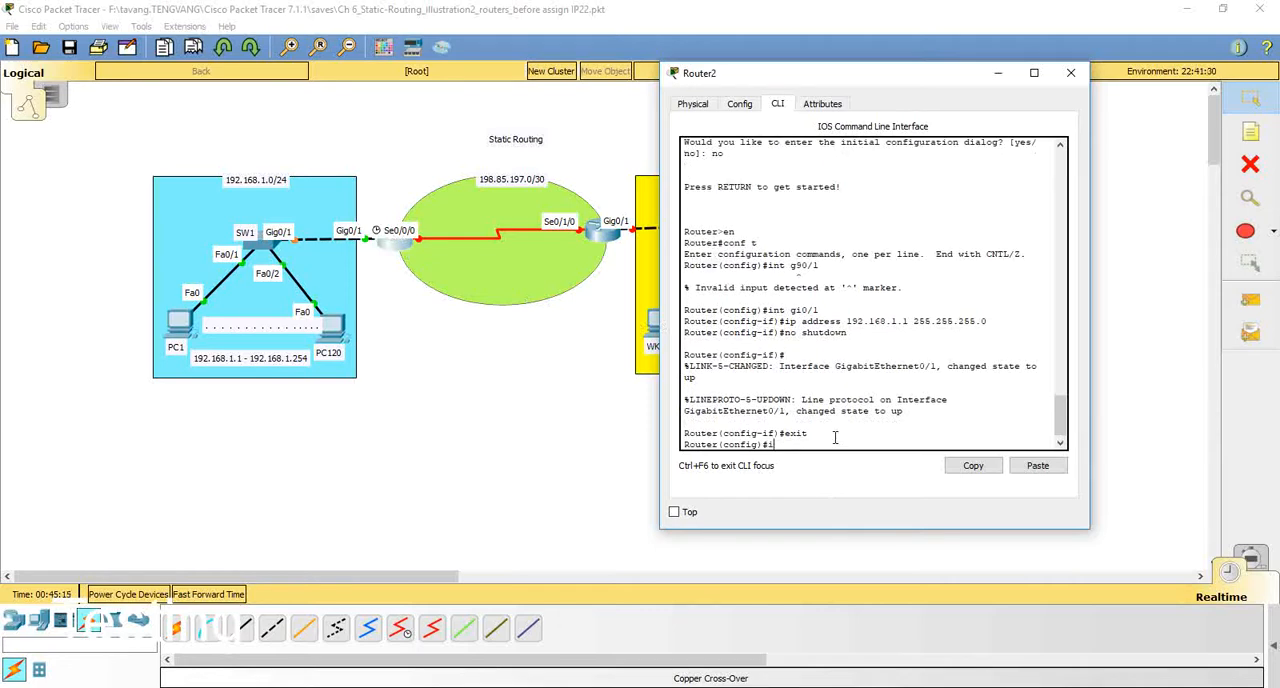
type("nt se0/0/0")
key("Return")
type("ig-if)#i")
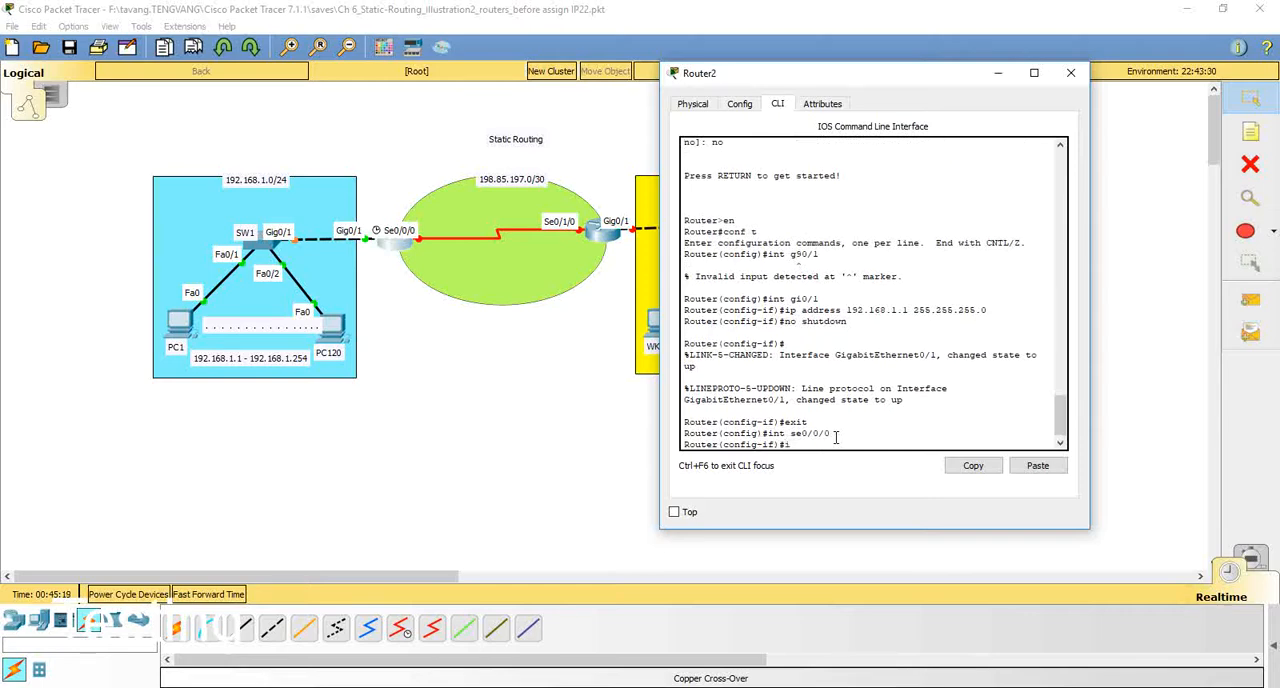
type("p address 198.85.197.1")
type("255.255.255.")
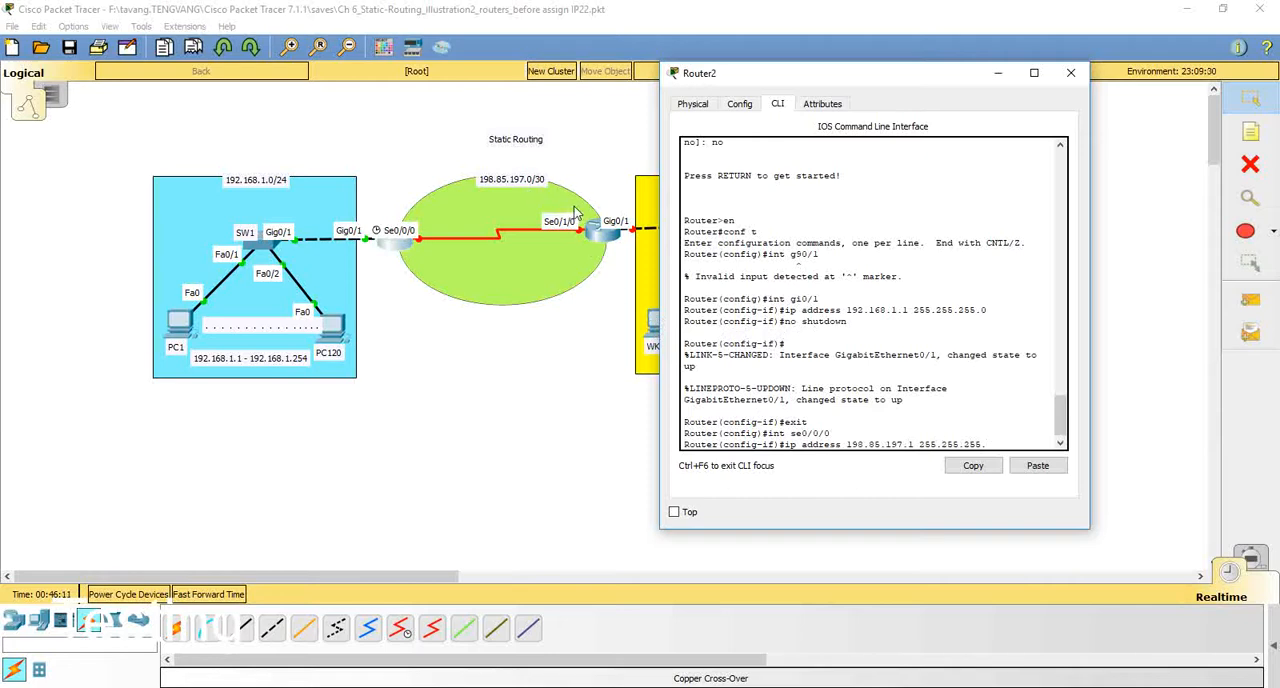
type("252")
key("Return")
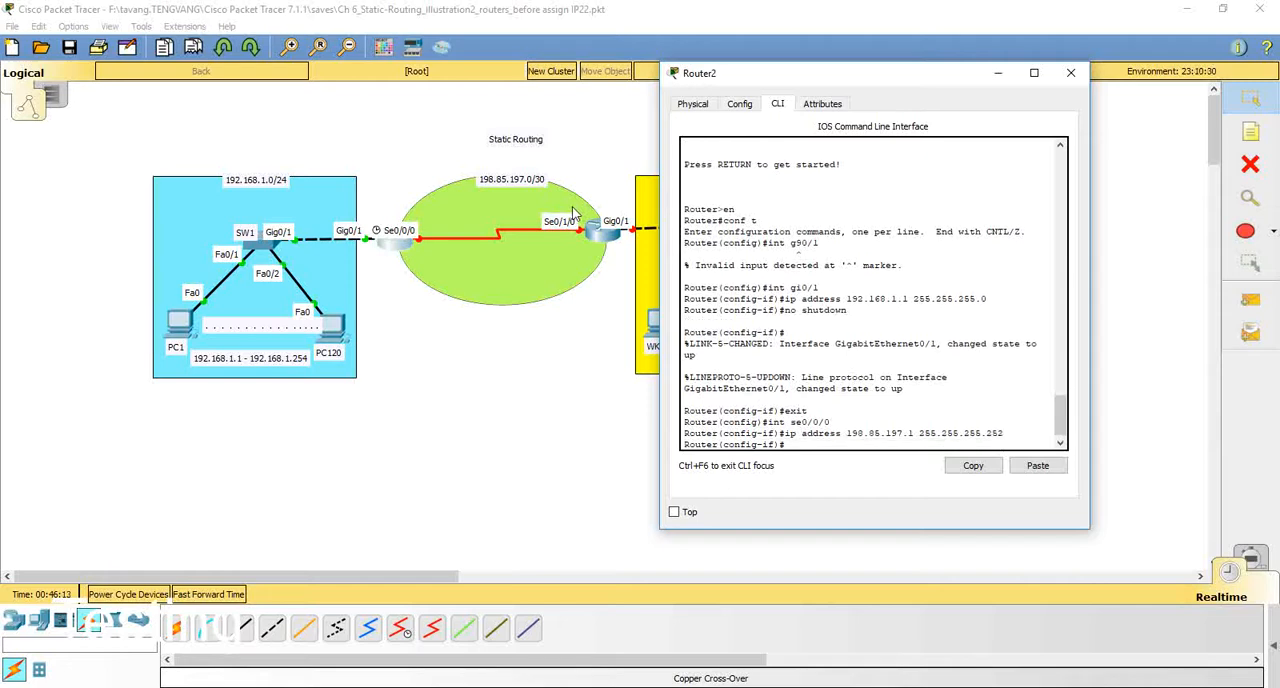
Step: Enable interface se0/0/0 on the router next to SW1 with no shut
type("no shut")
key("Return")
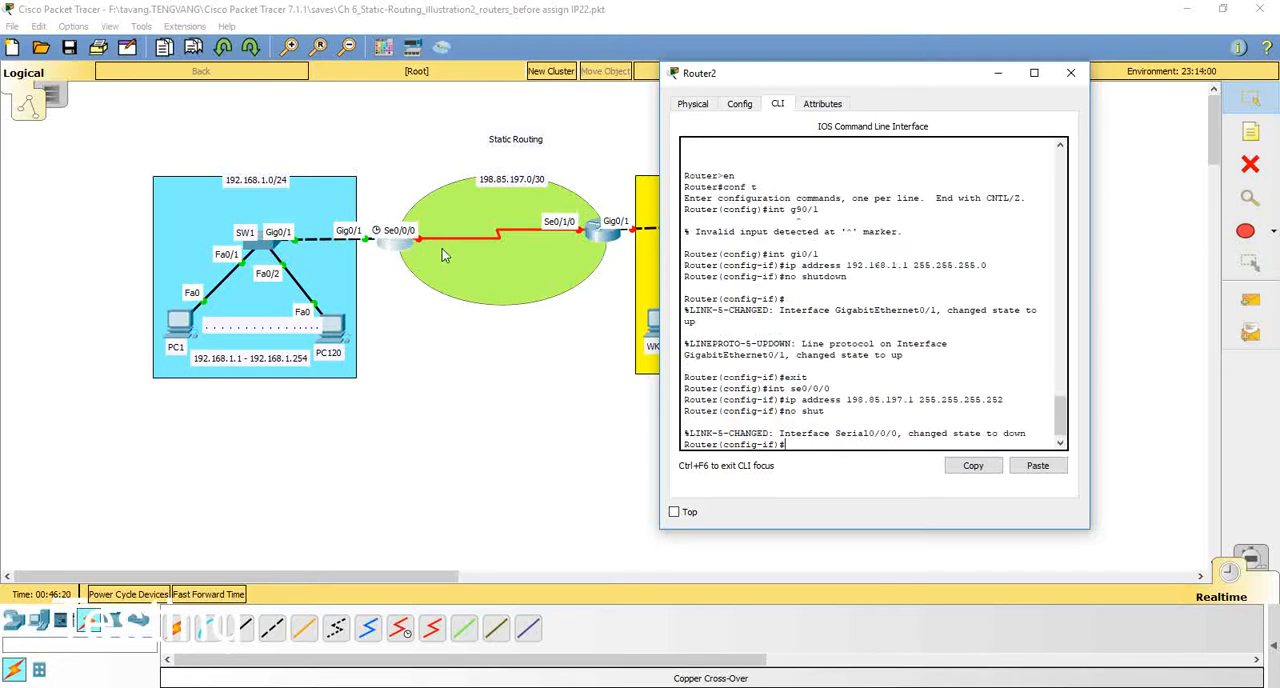
left_click_drag(969, 433, 1028, 433)
left_click(1028, 433)
Step: Power on the router next to SW 2 and open its command-line interface
left_click(598, 242)
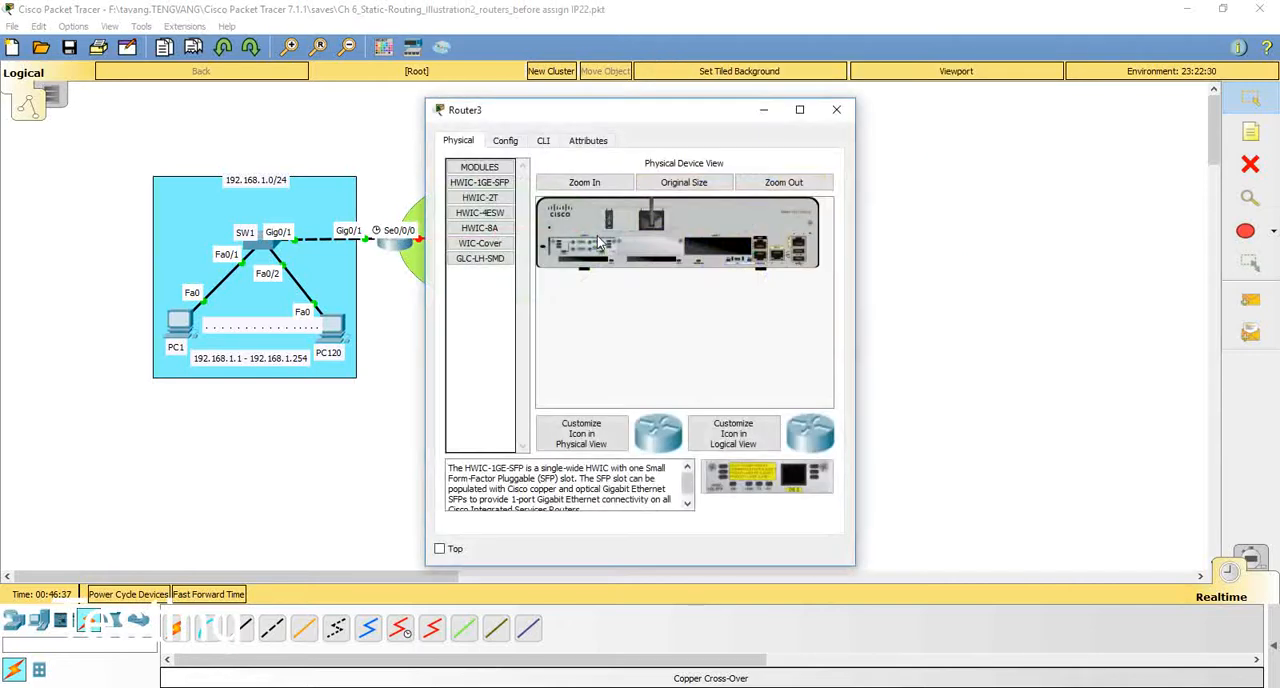
left_click(543, 140)
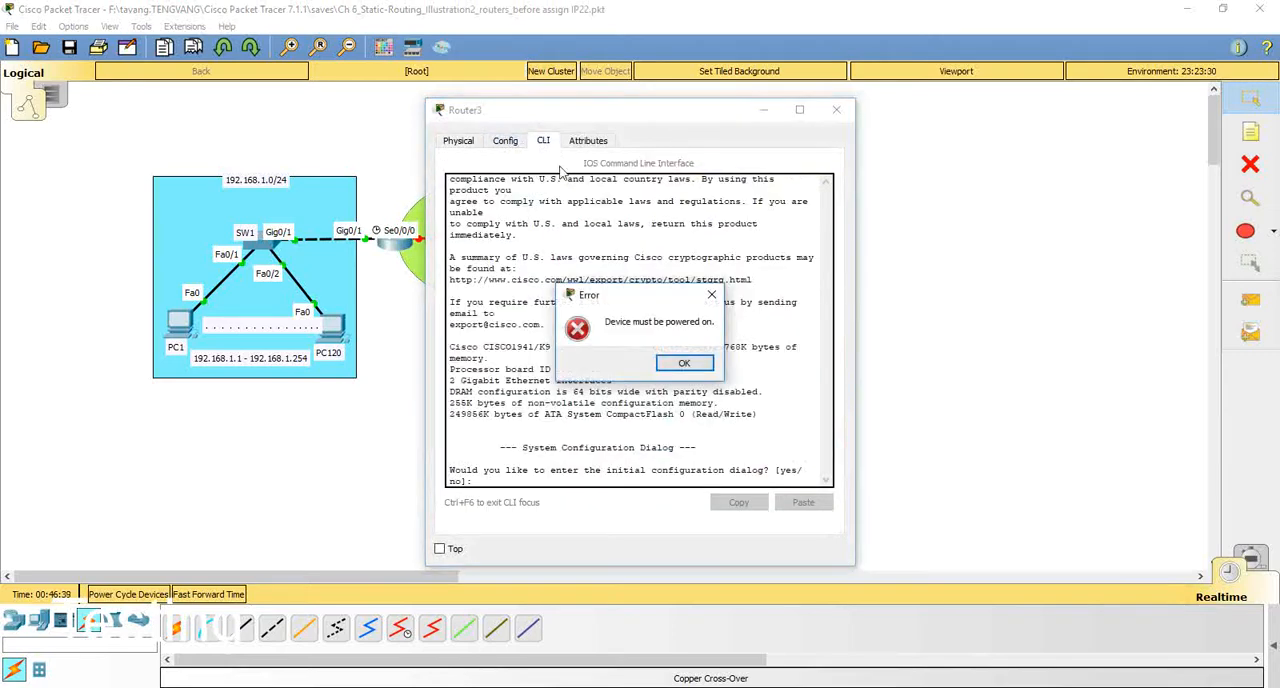
left_click(700, 364)
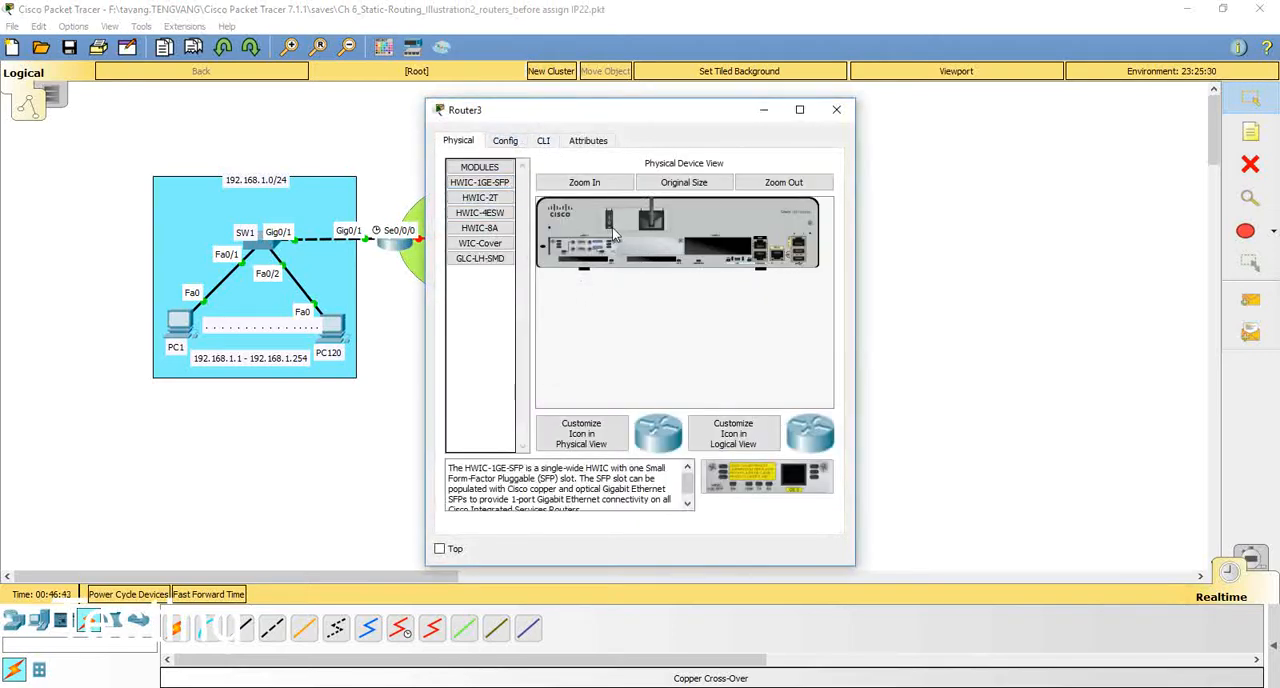
left_click(610, 225)
left_click(541, 142)
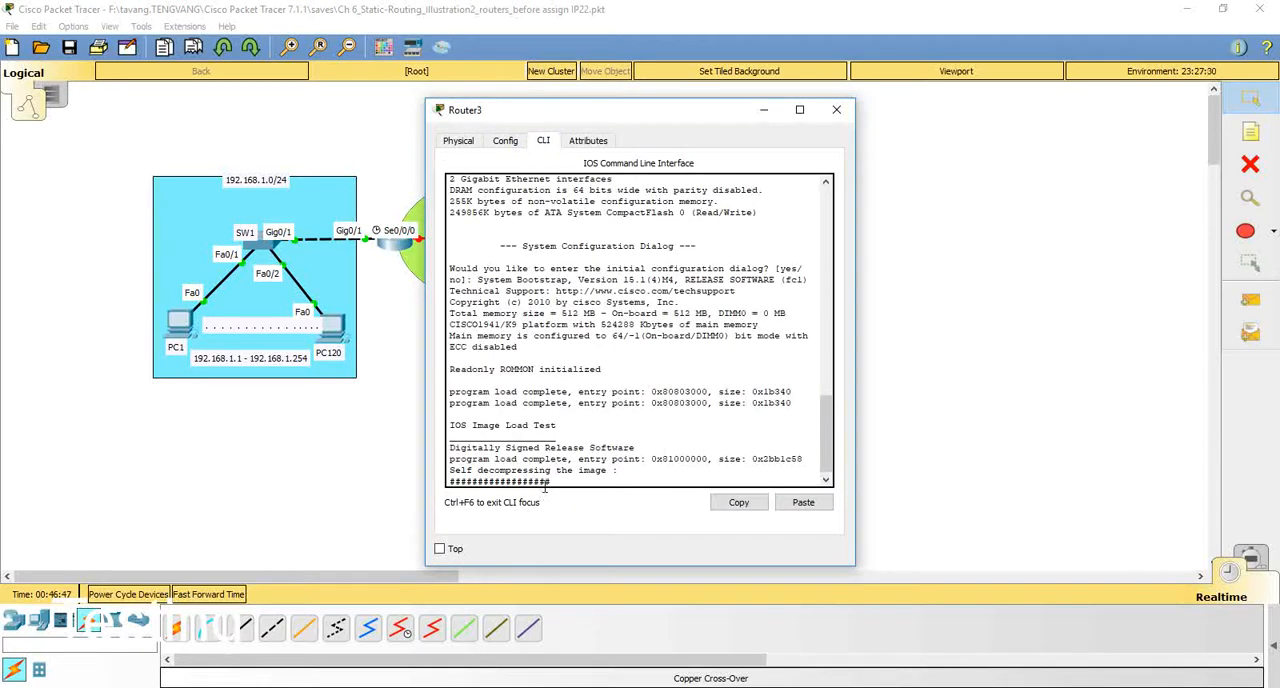
left_click_drag(548, 479, 513, 477)
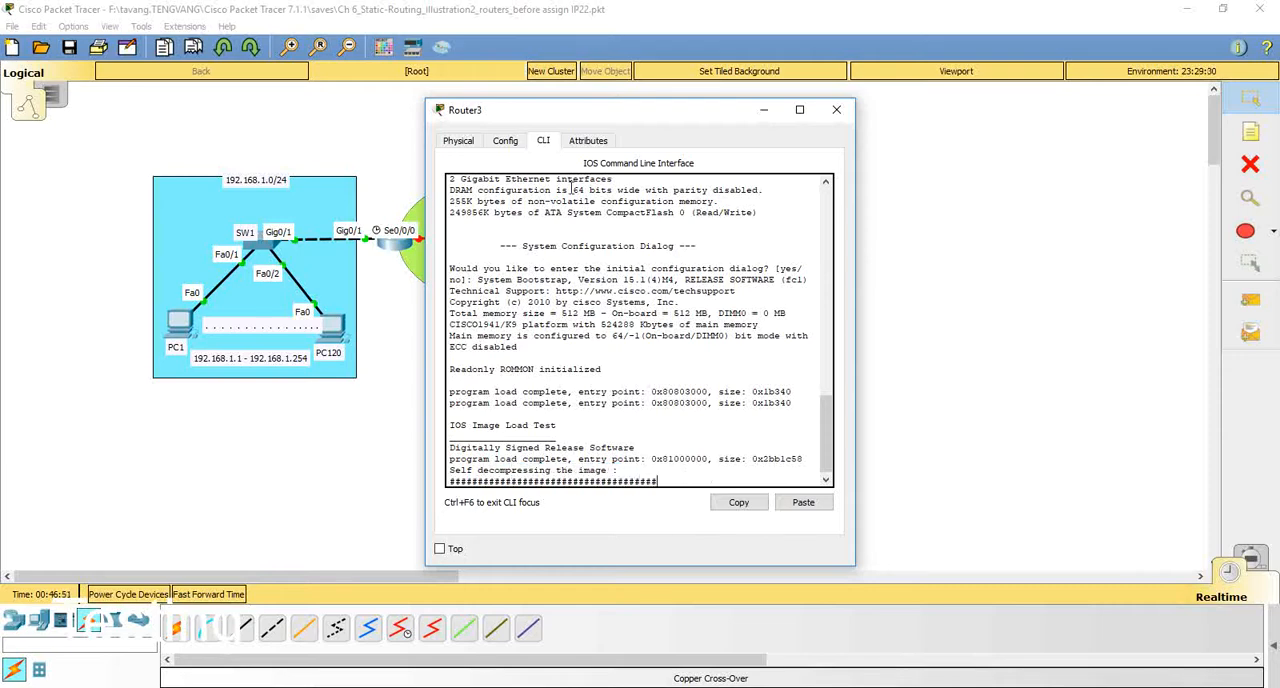
left_click_drag(520, 117, 706, 64)
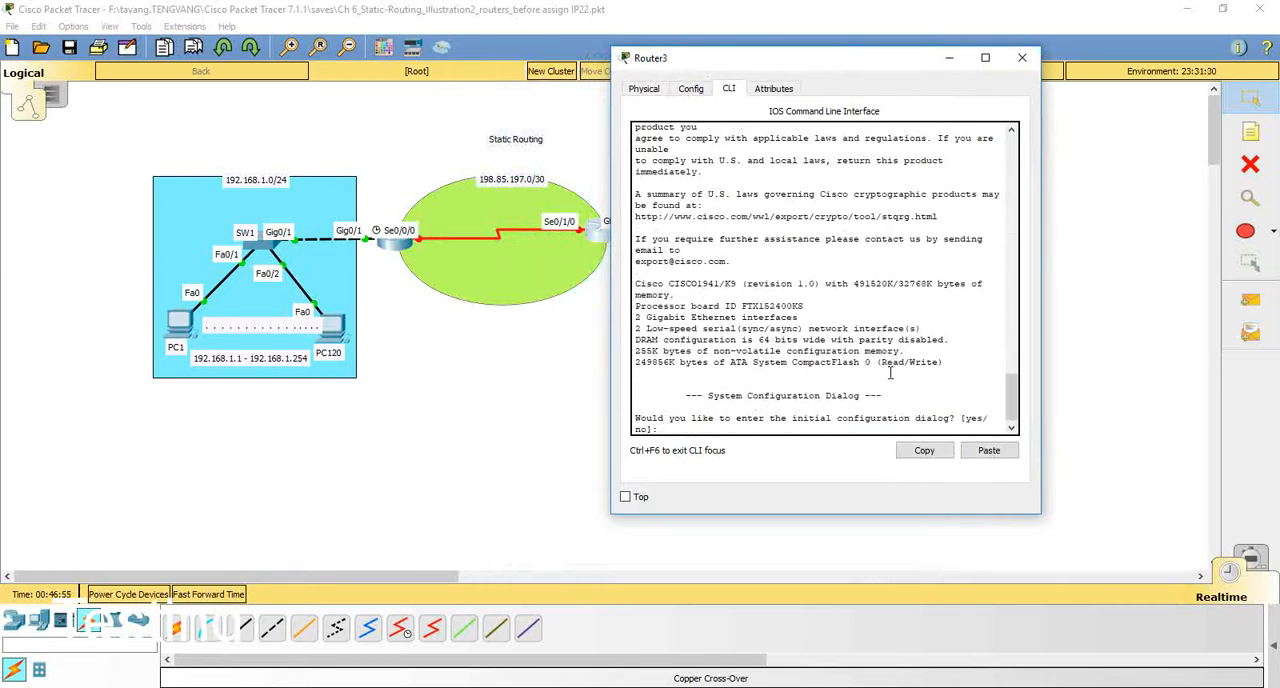
Step: Decline the initial configuration dialog on the router next to SW 2 and enter global configuration mode
key("Return")
key("Return")
type("er>e")
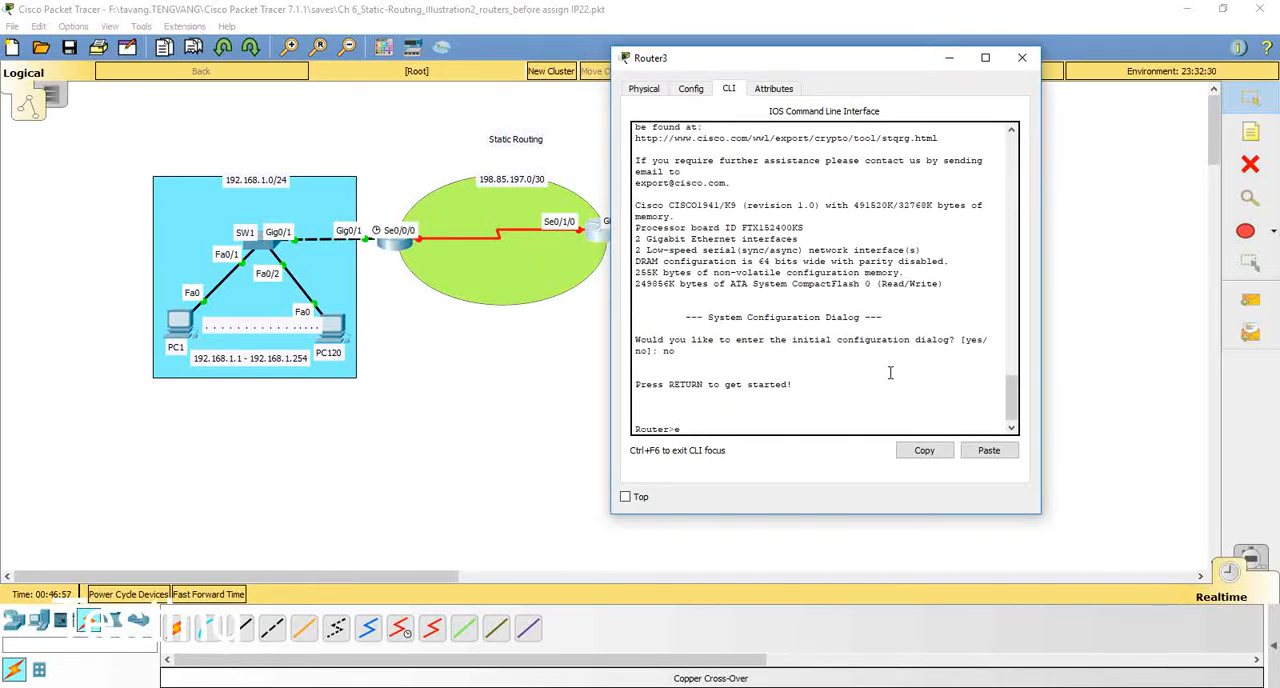
type("n")
key("Return")
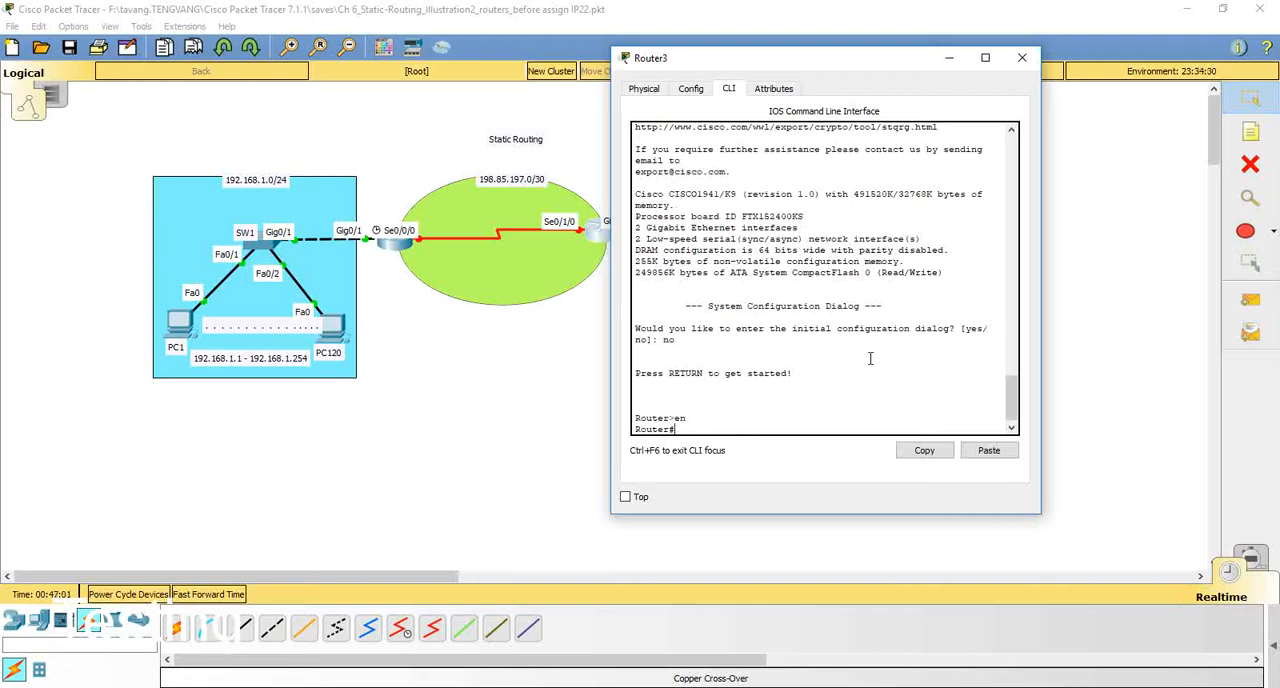
left_click_drag(712, 60, 825, 59)
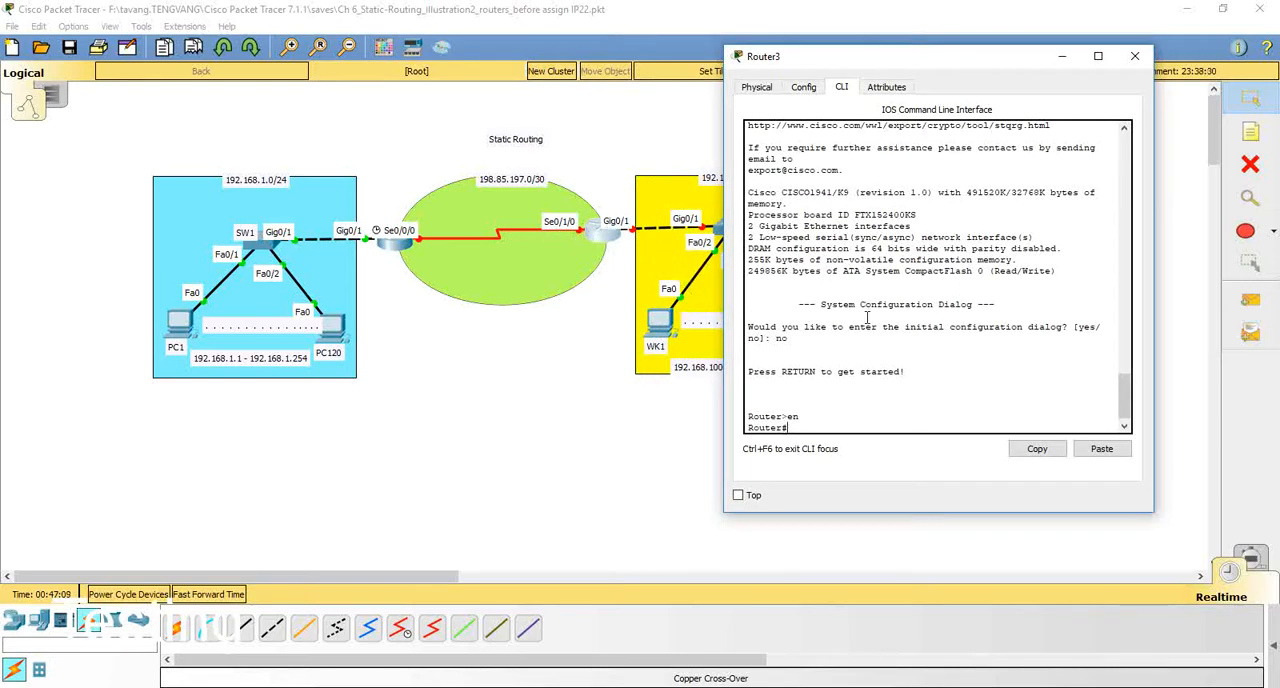
type("conf t")
key("Return")
Step: Set the hostname of the router next to SW 2 to R2
type("host")
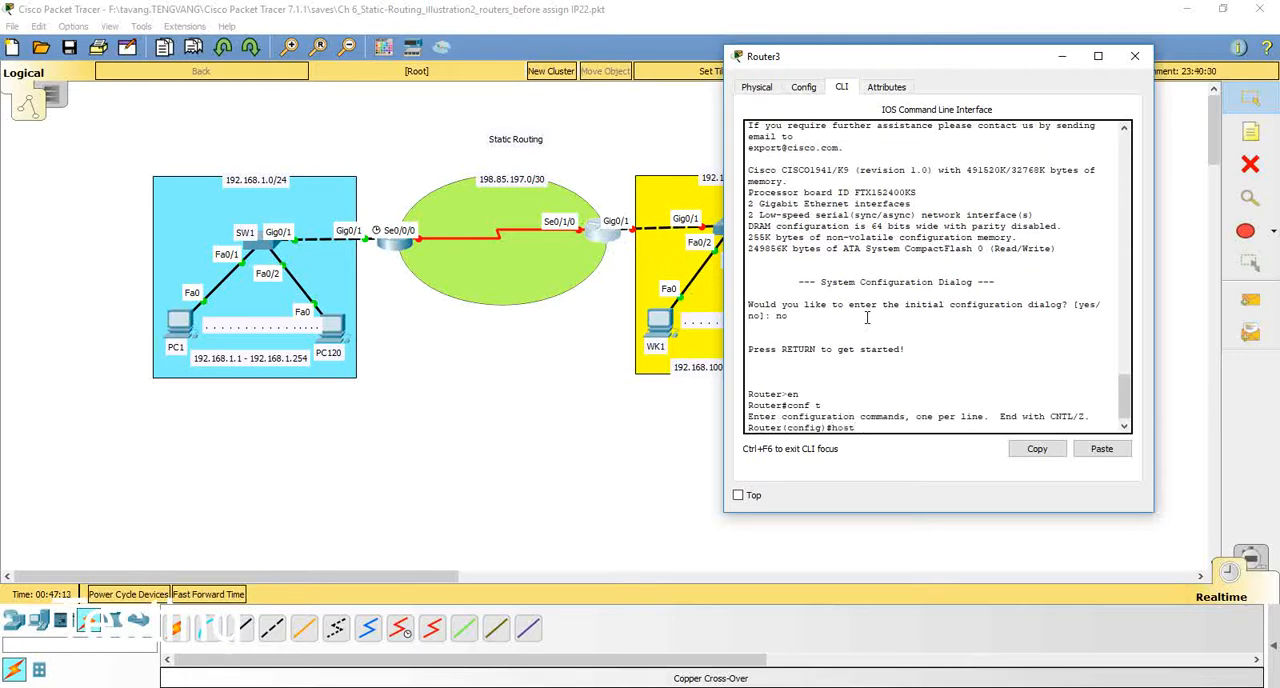
type("name R2")
key("Return")
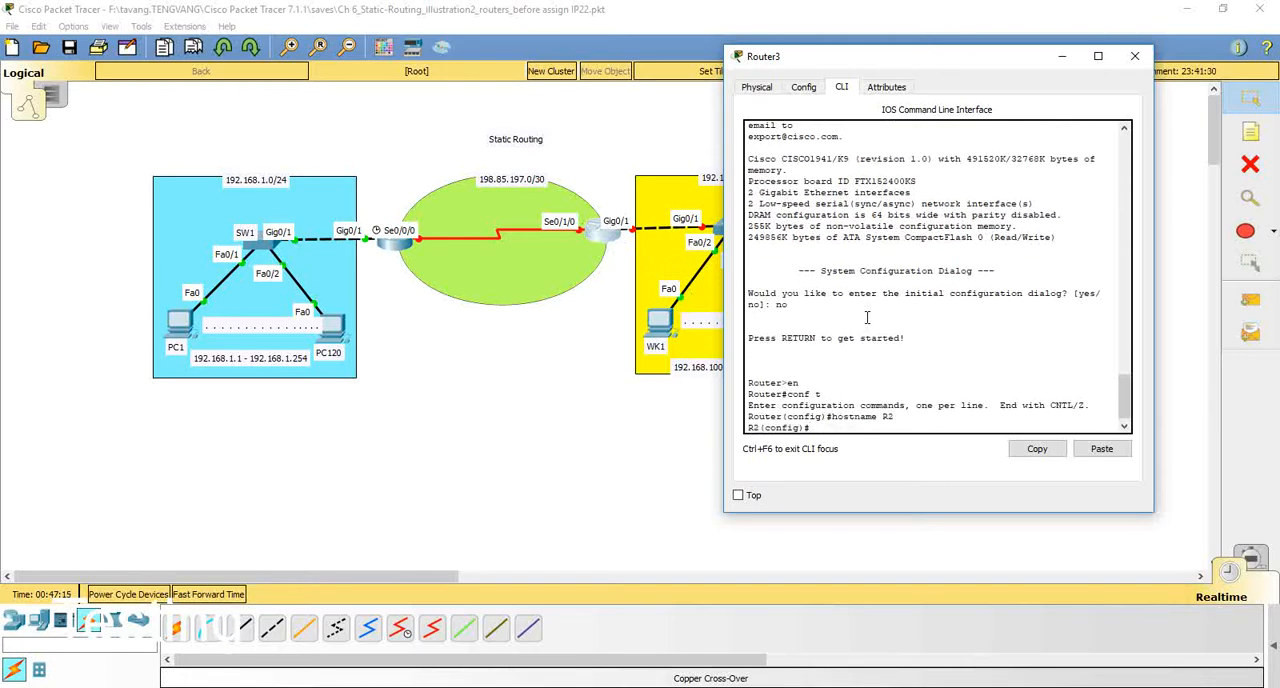
Step: Assign IP address 198.85.197.2 with mask 255.255.255.252 to R2's interface se0/1/0 and enable it with no shut
type("int se0/1/0")
key("Return")
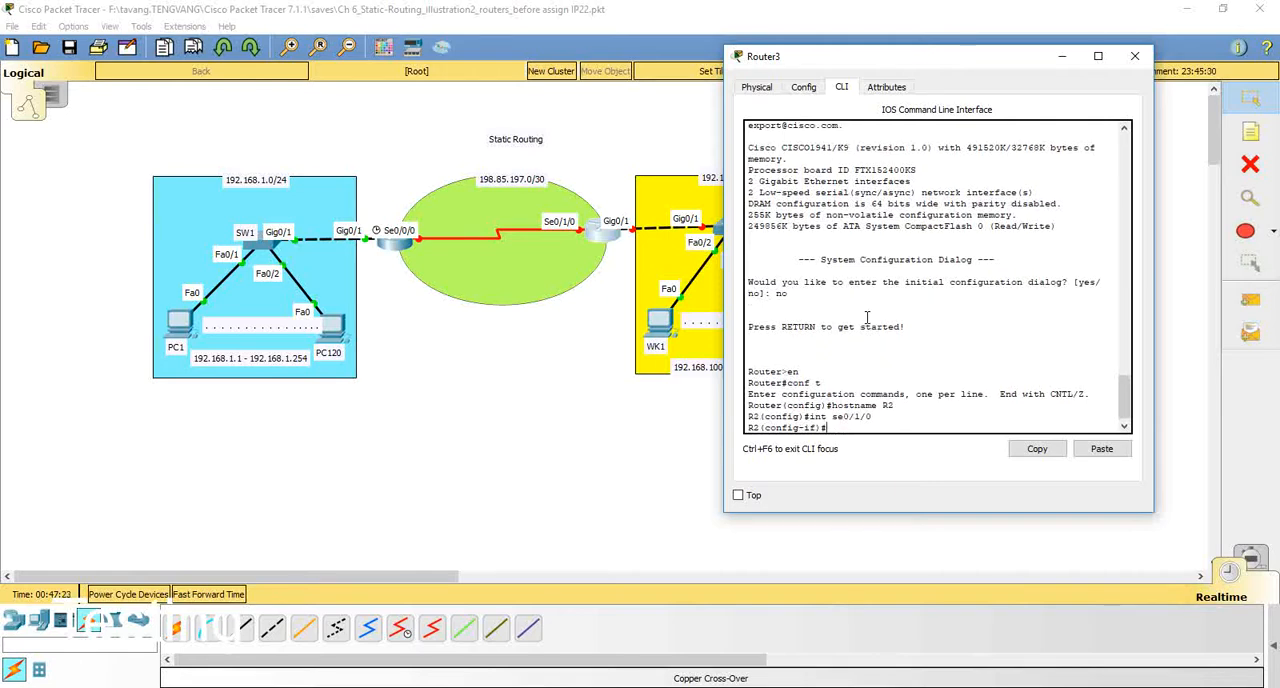
type("ip address 198.85.197.2 2")
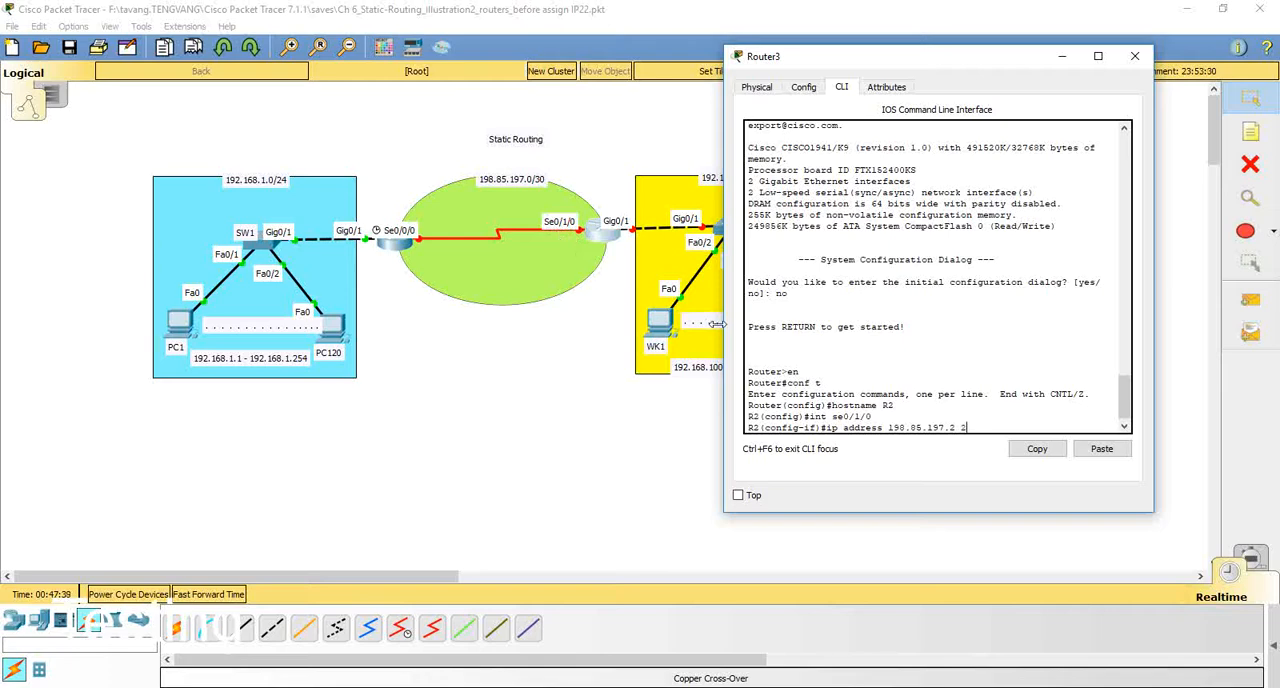
type("55.255.255.252")
key("Return")
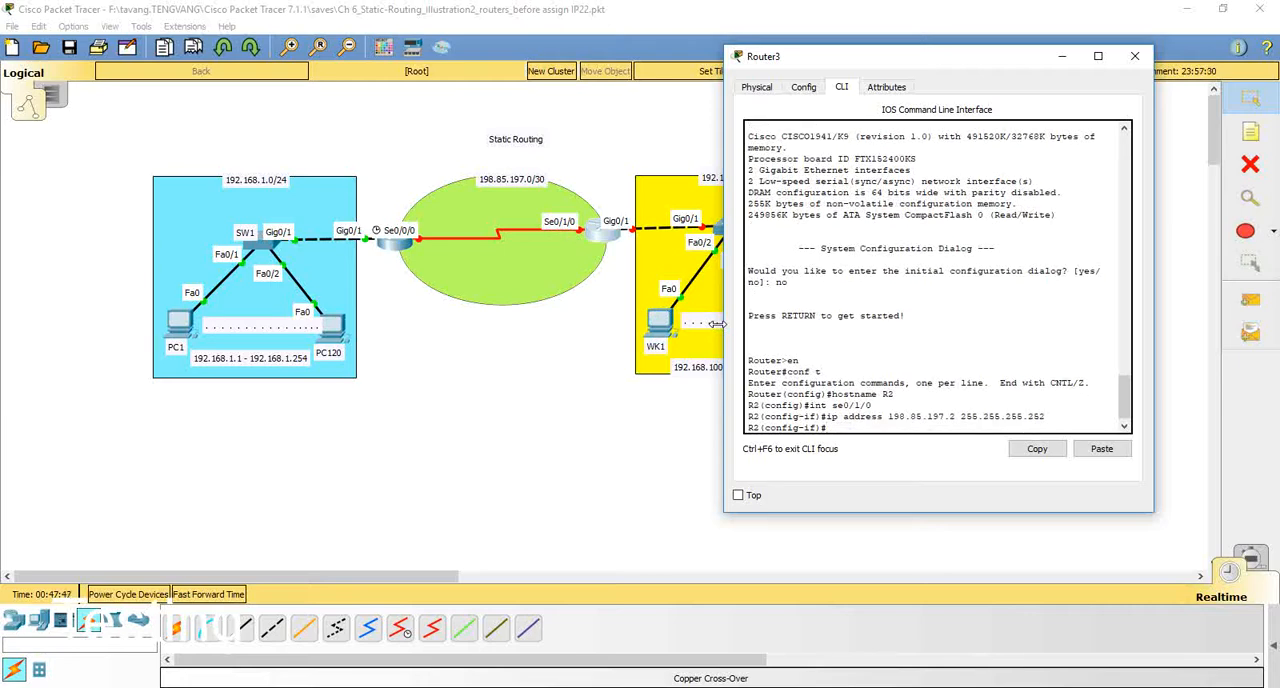
type("no shut")
key("Return")
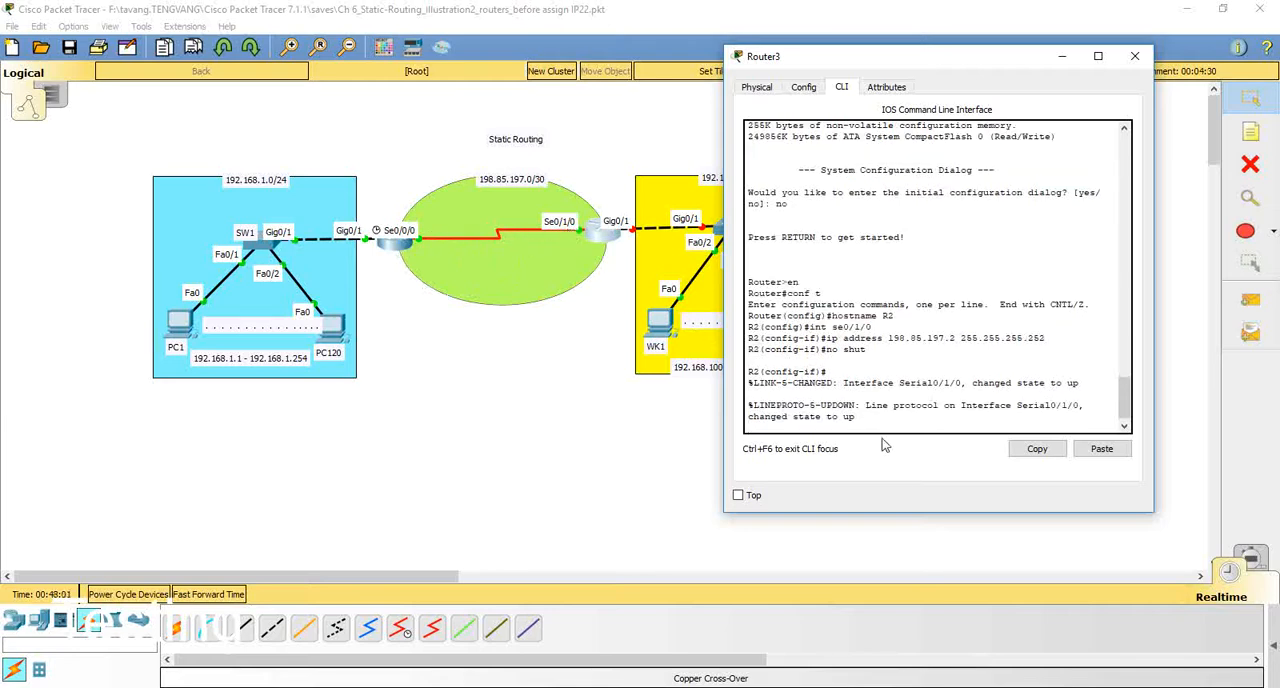
Step: Assign IP address 192.168.100.1 with mask 255.255.255.0 to R2's interface gi0/1
key("Return")
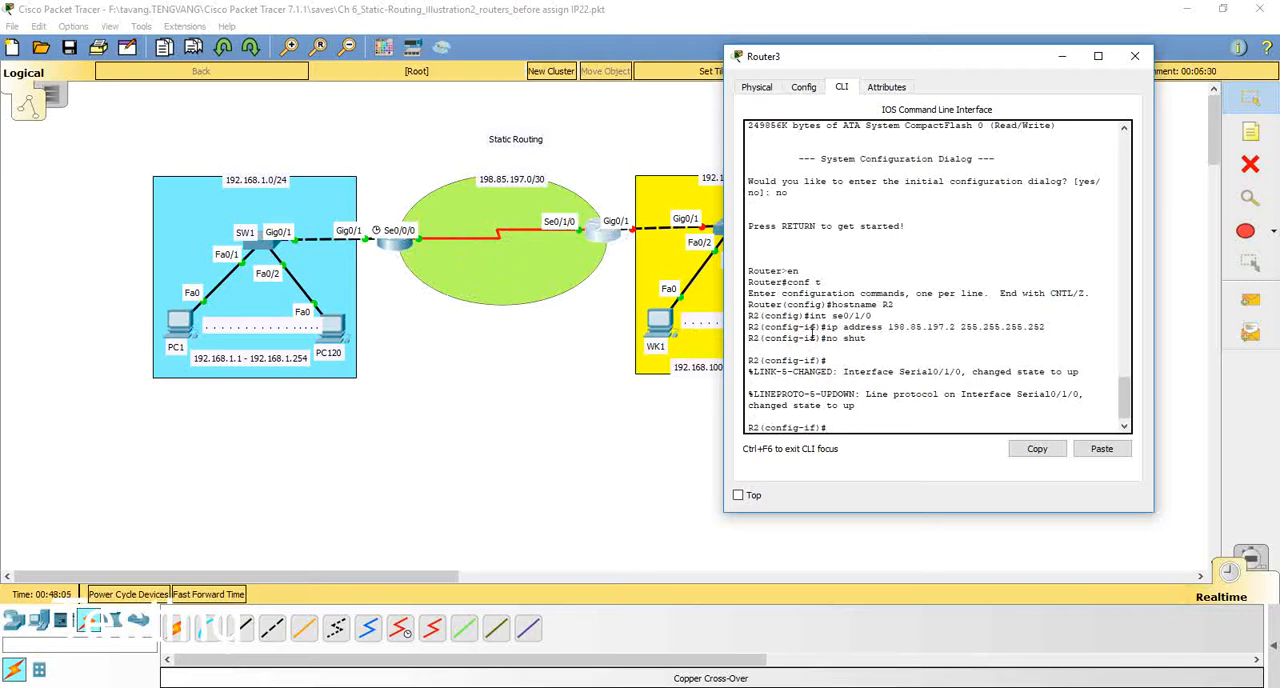
type("exit")
key("Return")
type("int g")
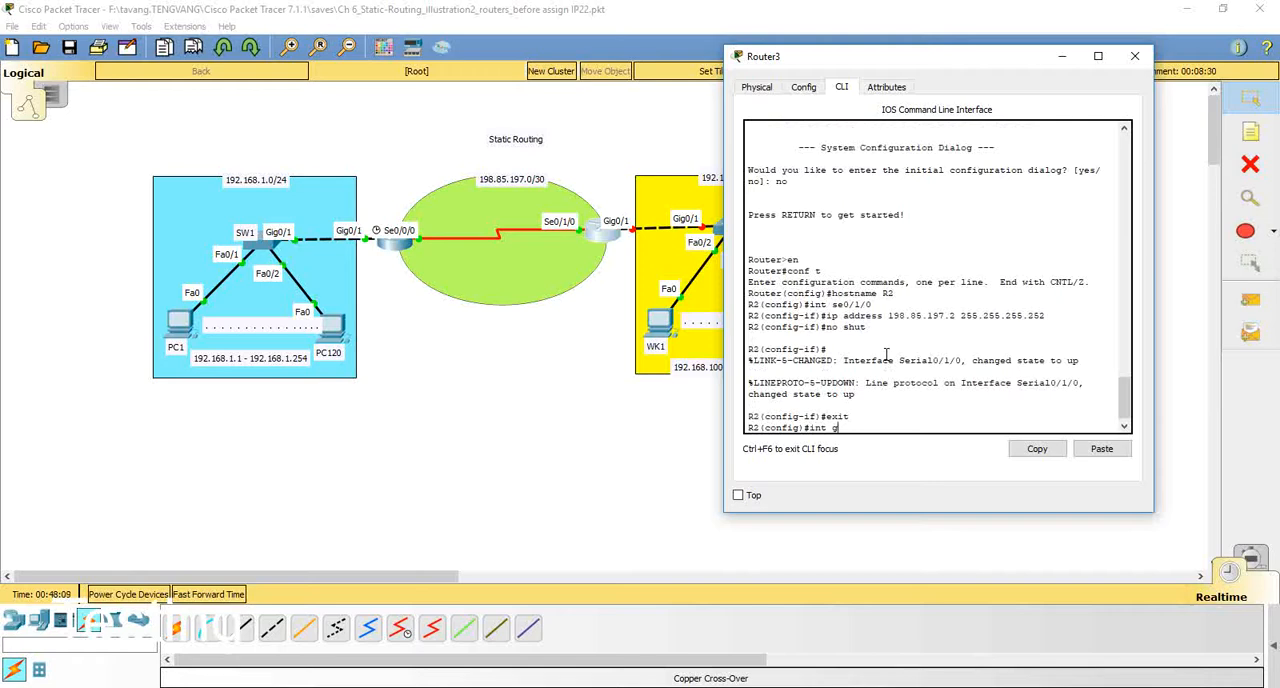
type("i0/1")
key("Return")
type("ip")
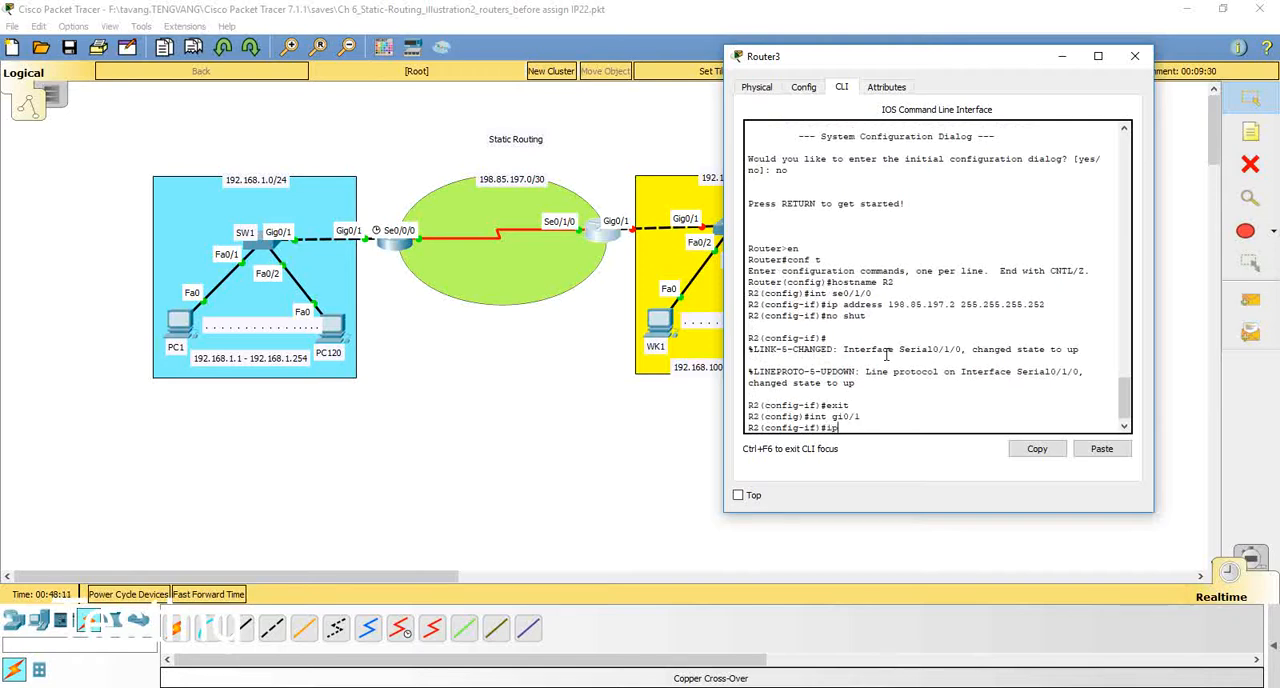
type(" address")
left_click_drag(819, 60, 978, 66)
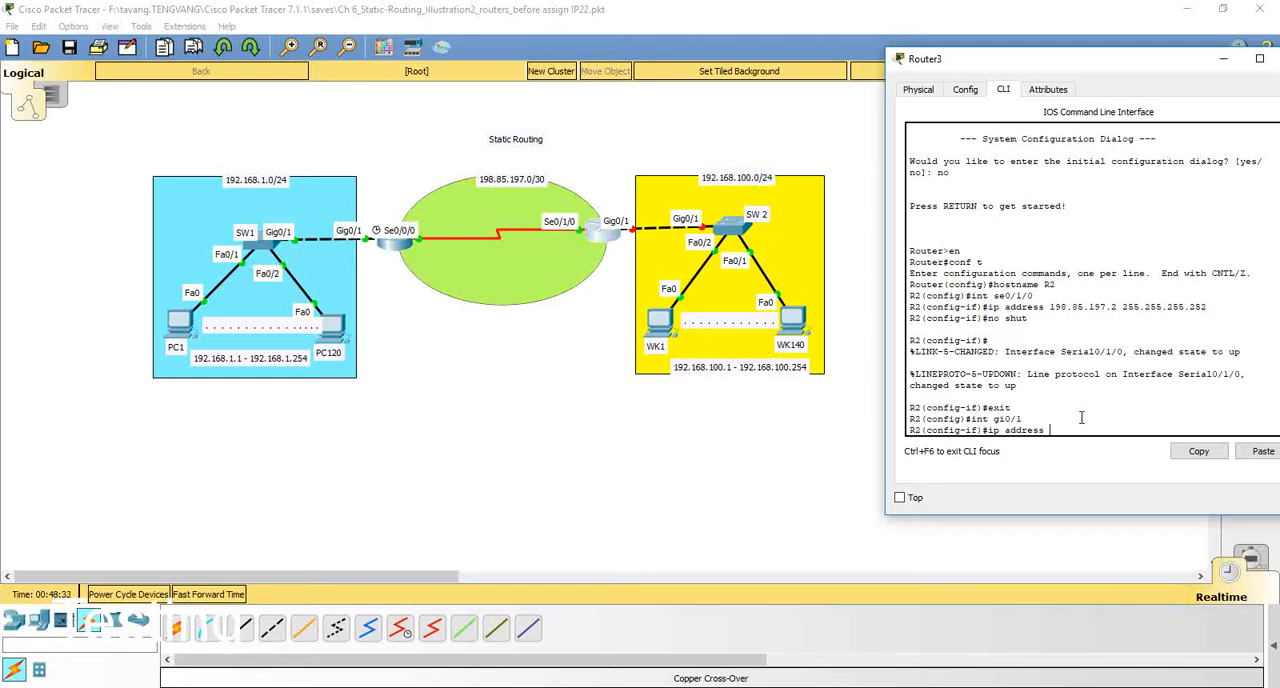
type("192.168.100.1 255.255.255.0")
key("Return")
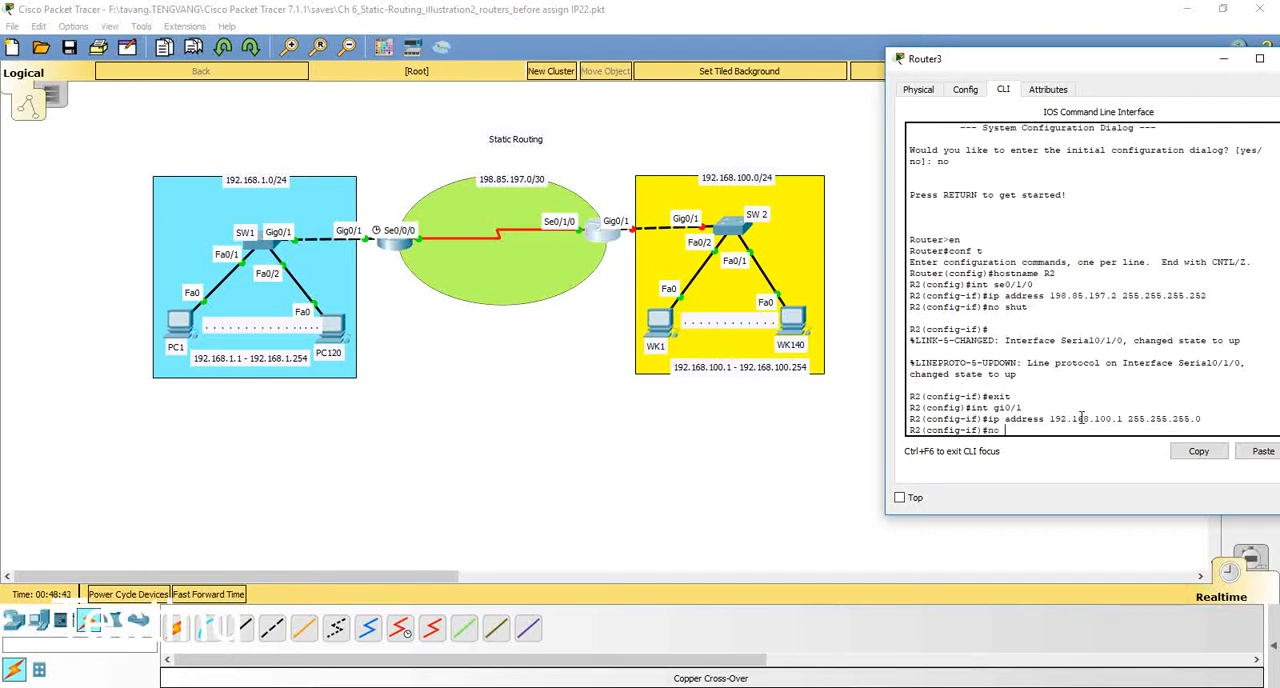
Step: Enable R2's interface gi0/1 with no shut
type("no shut")
key("Return")
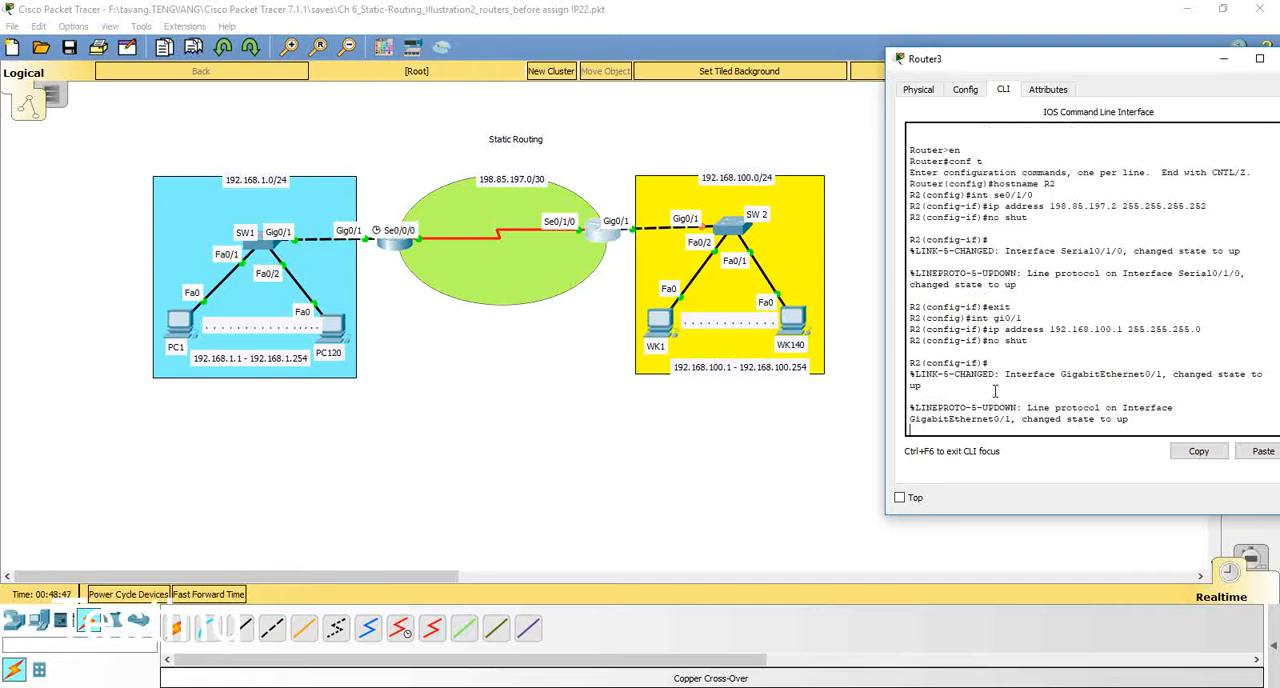
key("Return")
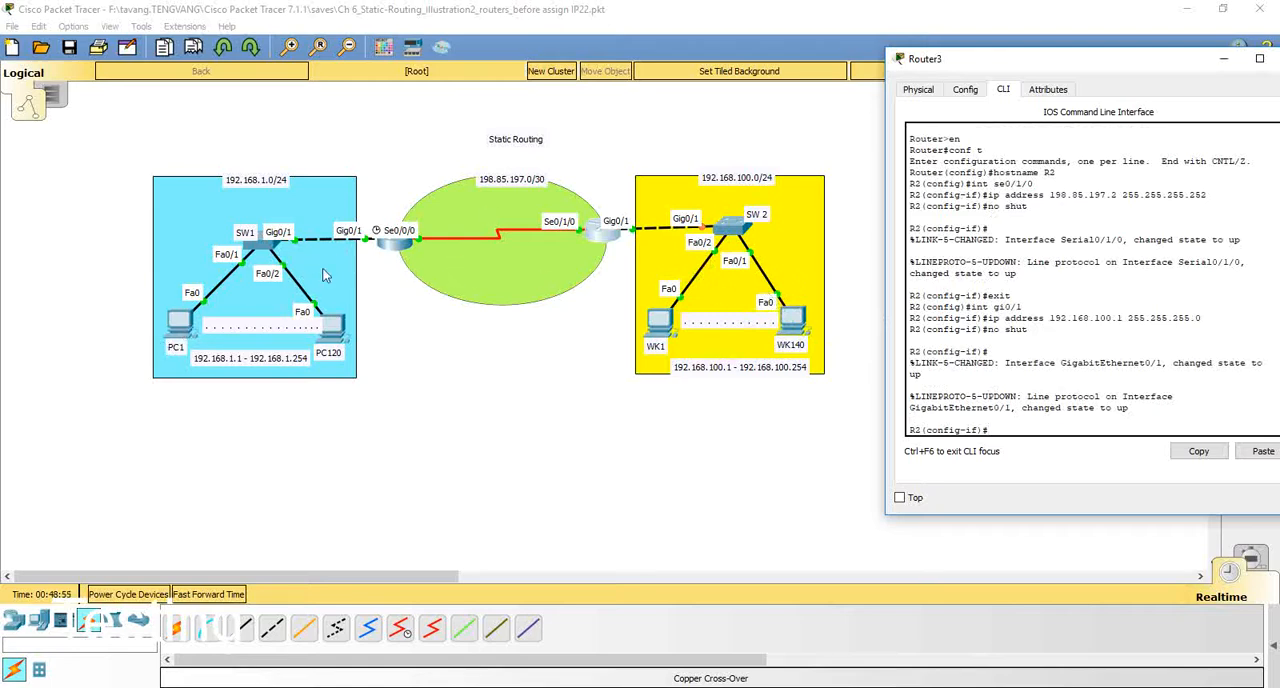
Step: Open PC1's command prompt and display its full IP settings with ipconfig /all
left_click(170, 319)
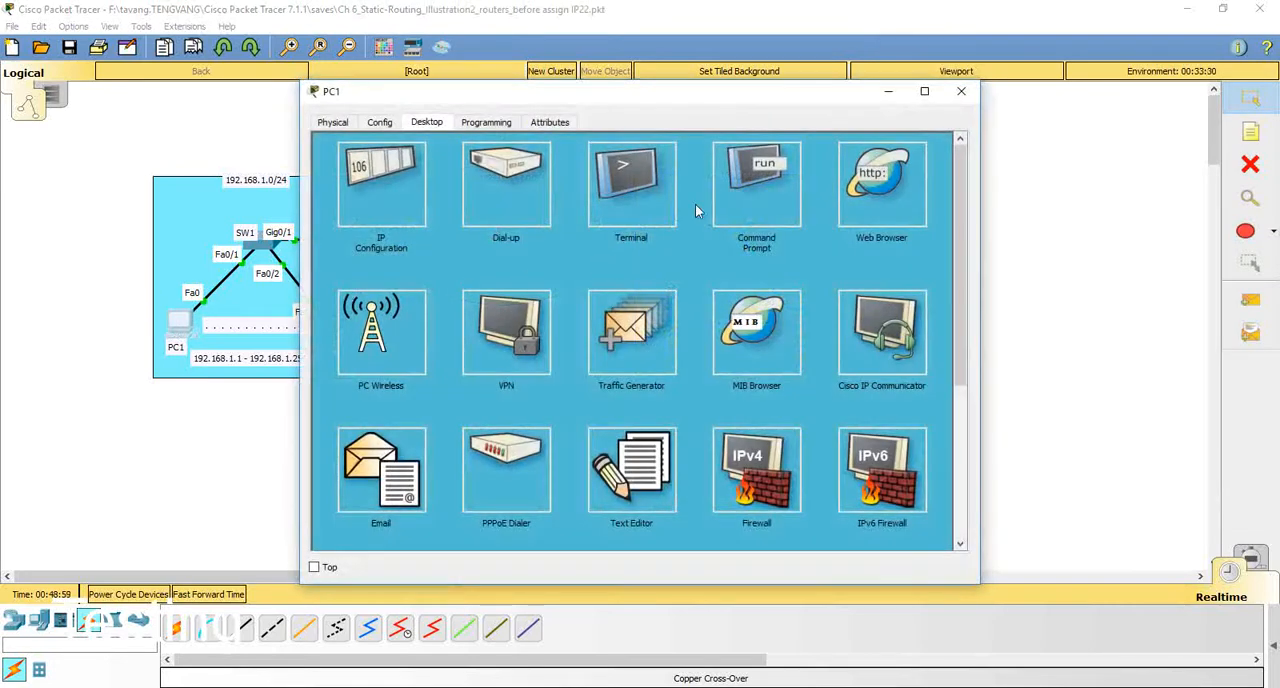
left_click(738, 176)
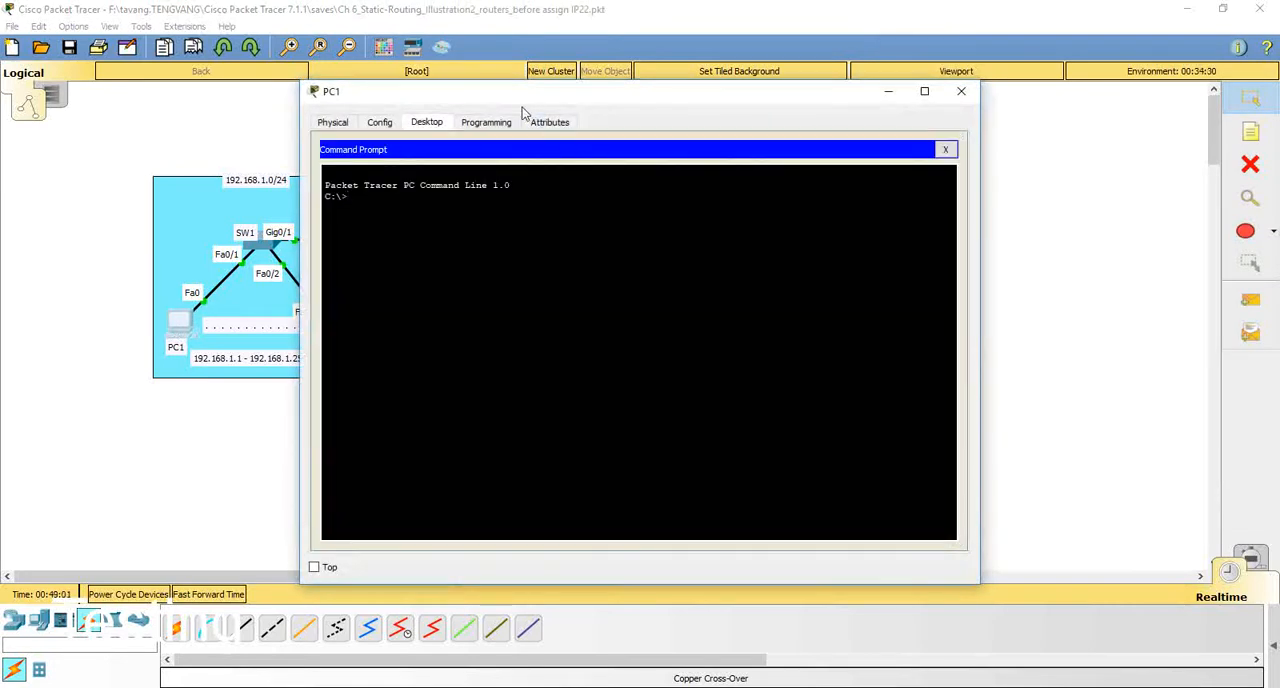
left_click_drag(533, 106, 688, 69)
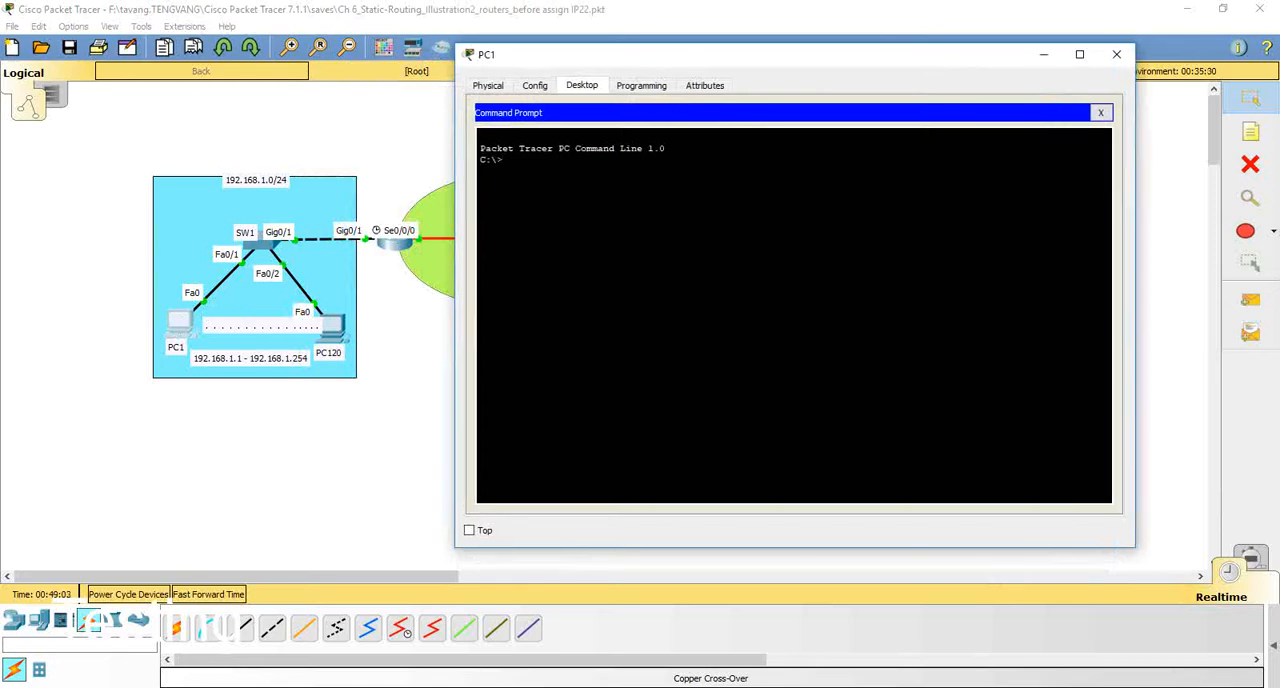
type("ipconfig /all")
key("Return")
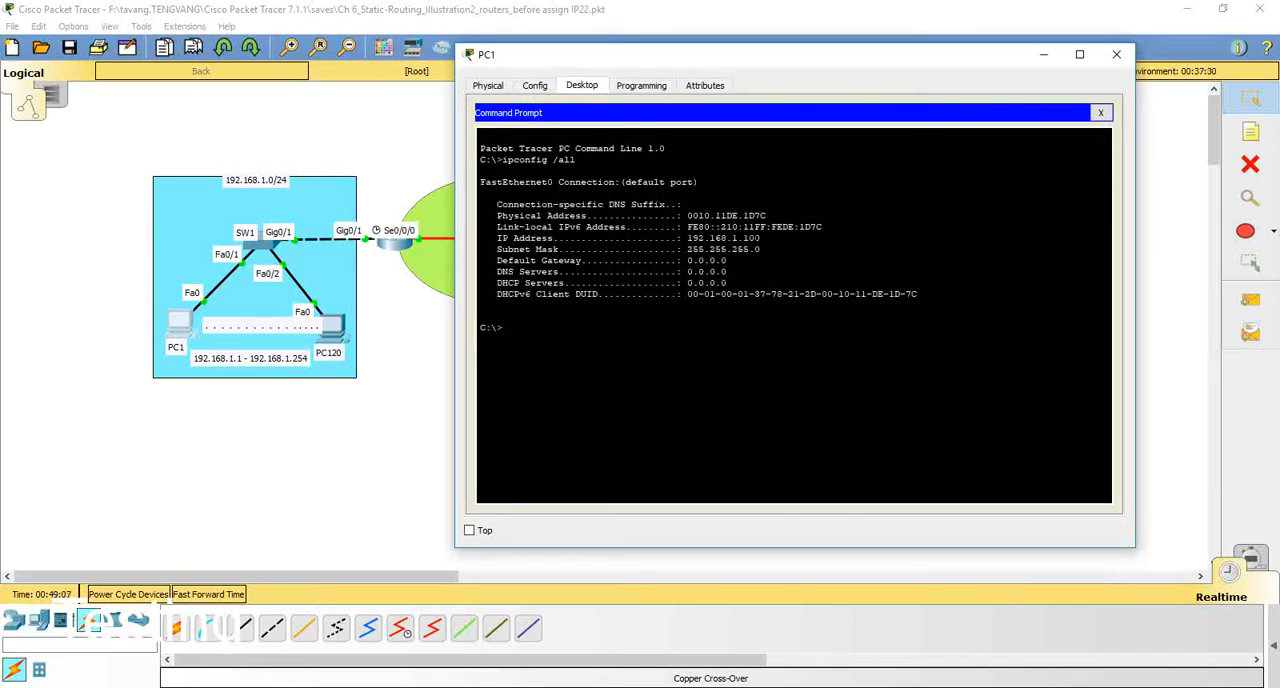
left_click_drag(761, 238, 737, 238)
Step: Ping PC1's LAN gateway at 192.168.1.1 from its command prompt
left_click(504, 328)
type("ping 192.168.1.1")
key("Return")
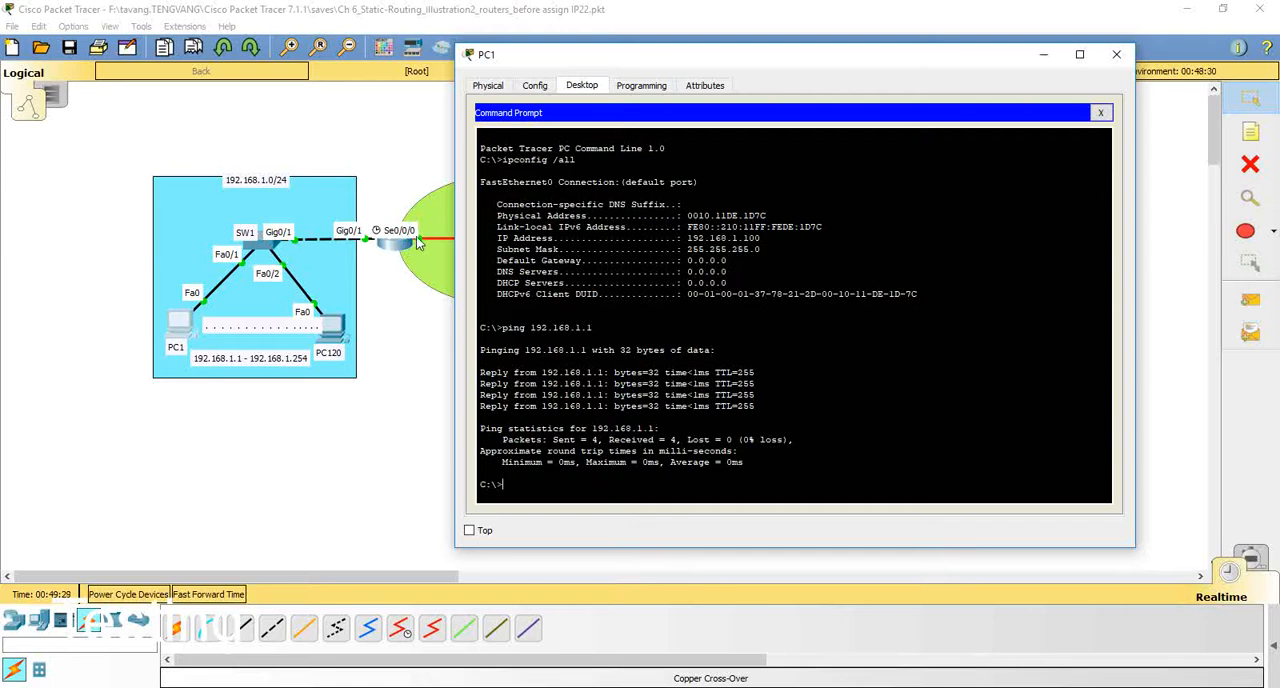
Step: Ping the near router's serial interface at 198.85.197.1 from PC1
key("Up")
type("85.")
key("Return")
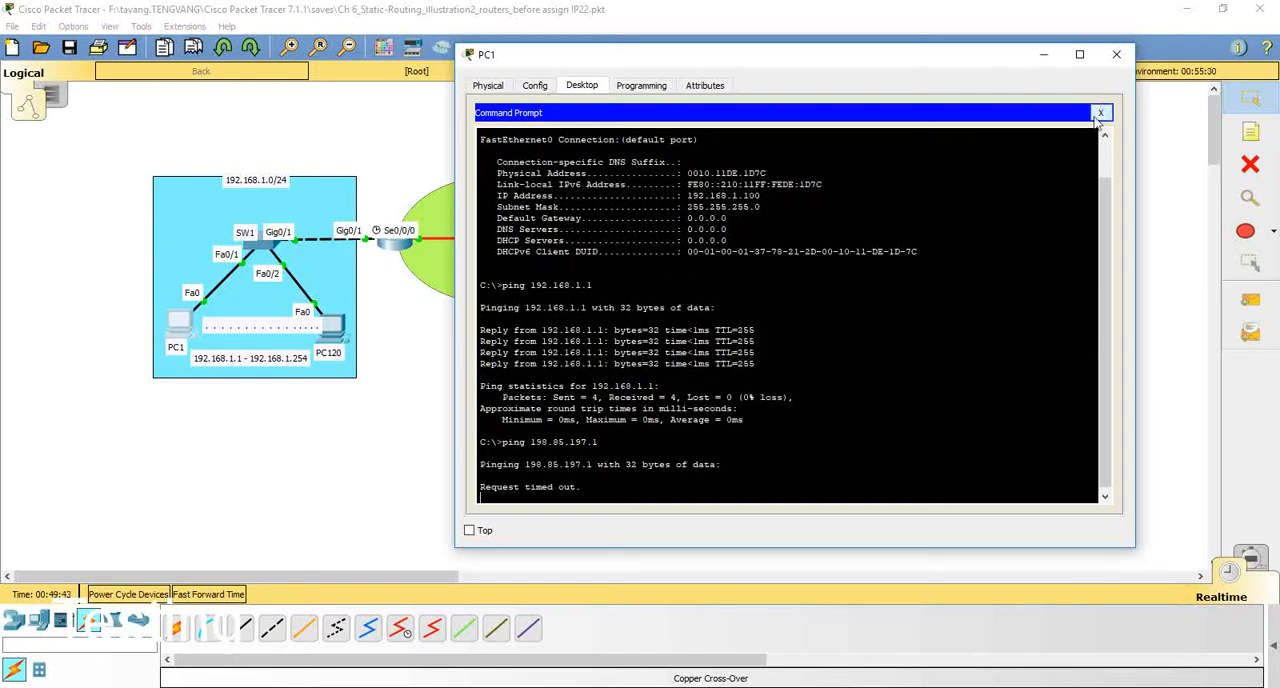
Step: Check PC1's default gateway in its IP configuration and in the command prompt output
left_click(1100, 113)
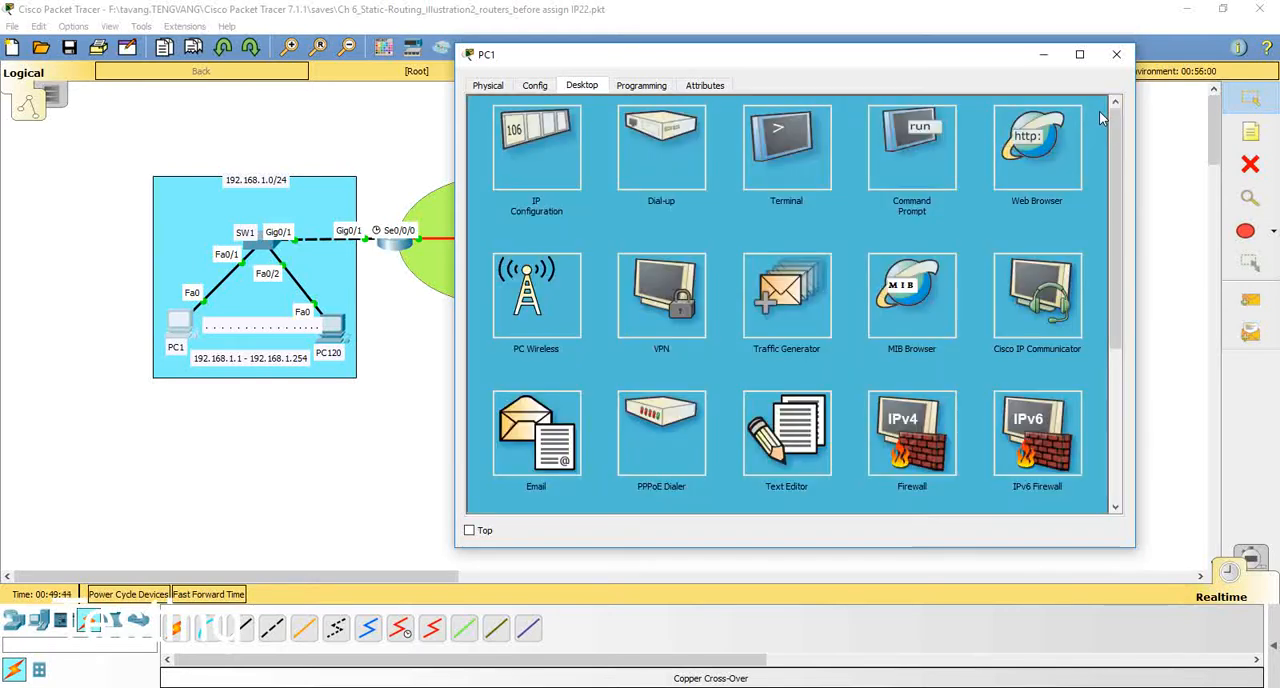
left_click(550, 151)
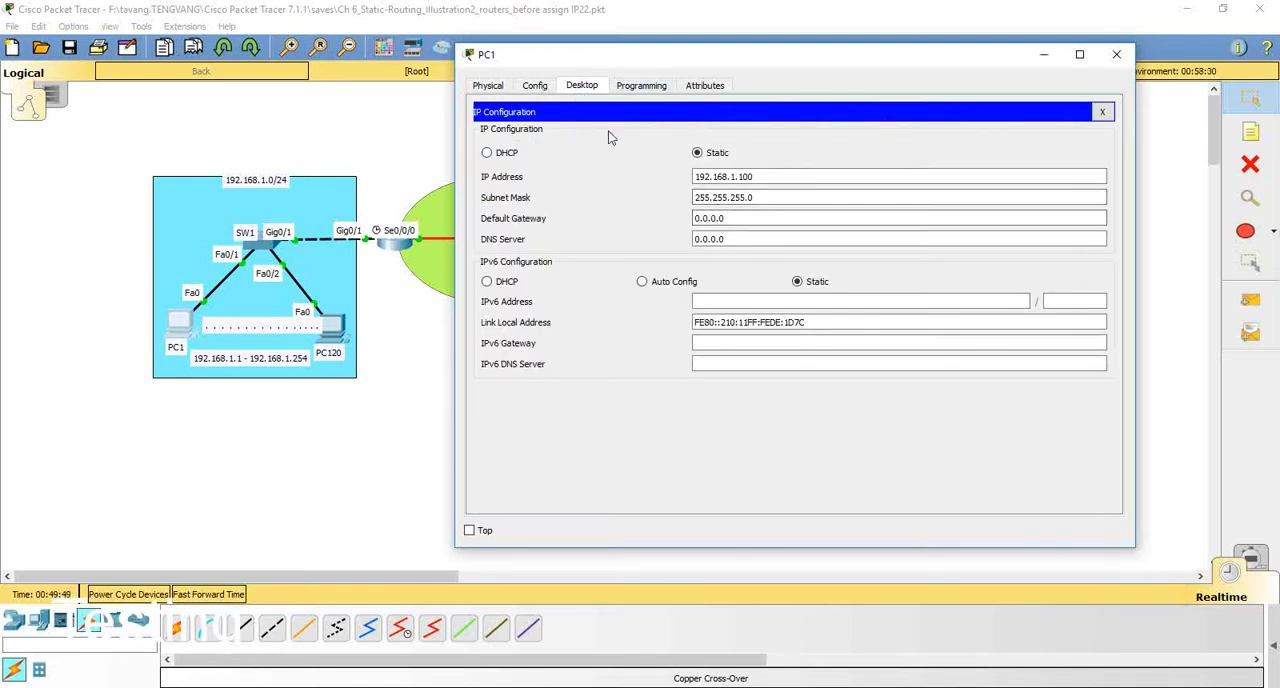
left_click(1104, 113)
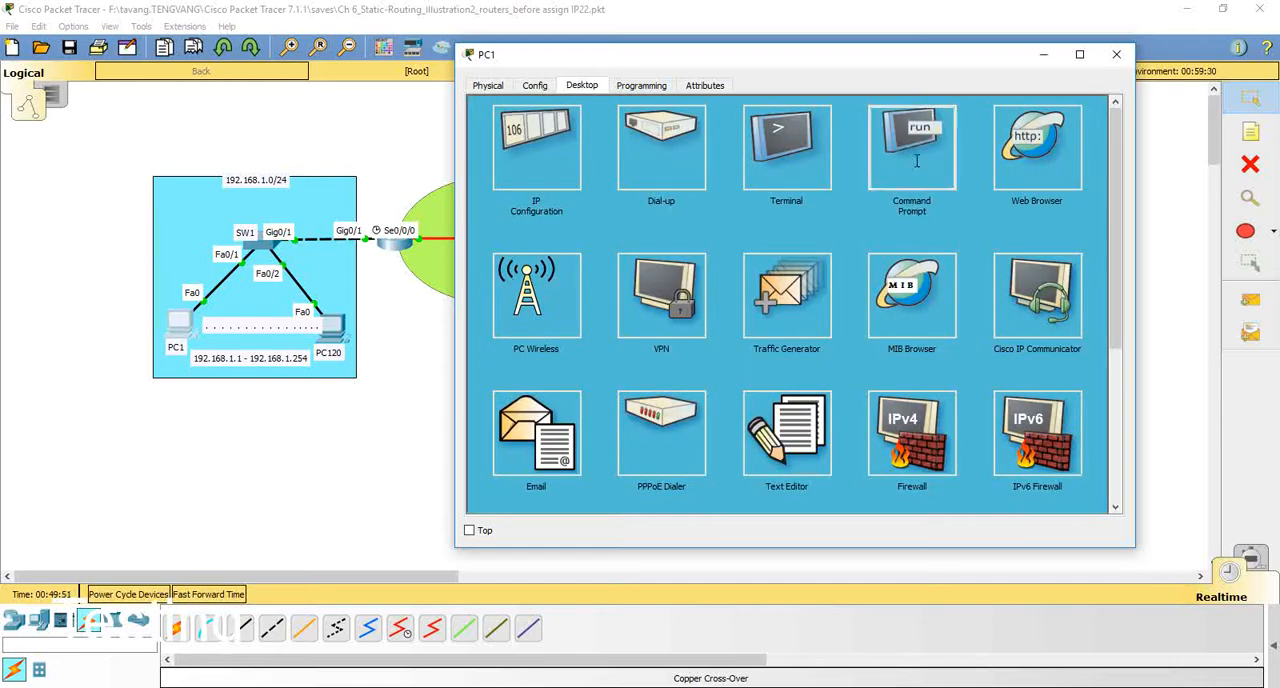
left_click(914, 150)
key("Return")
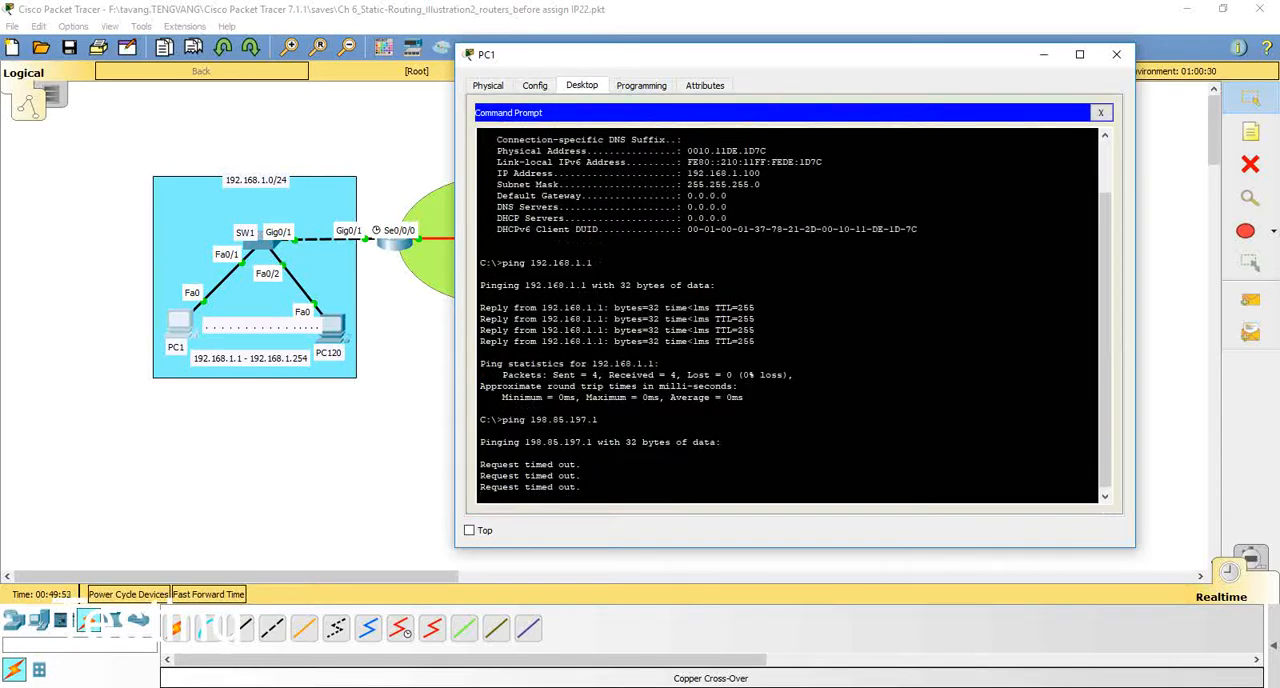
left_click_drag(737, 185, 690, 196)
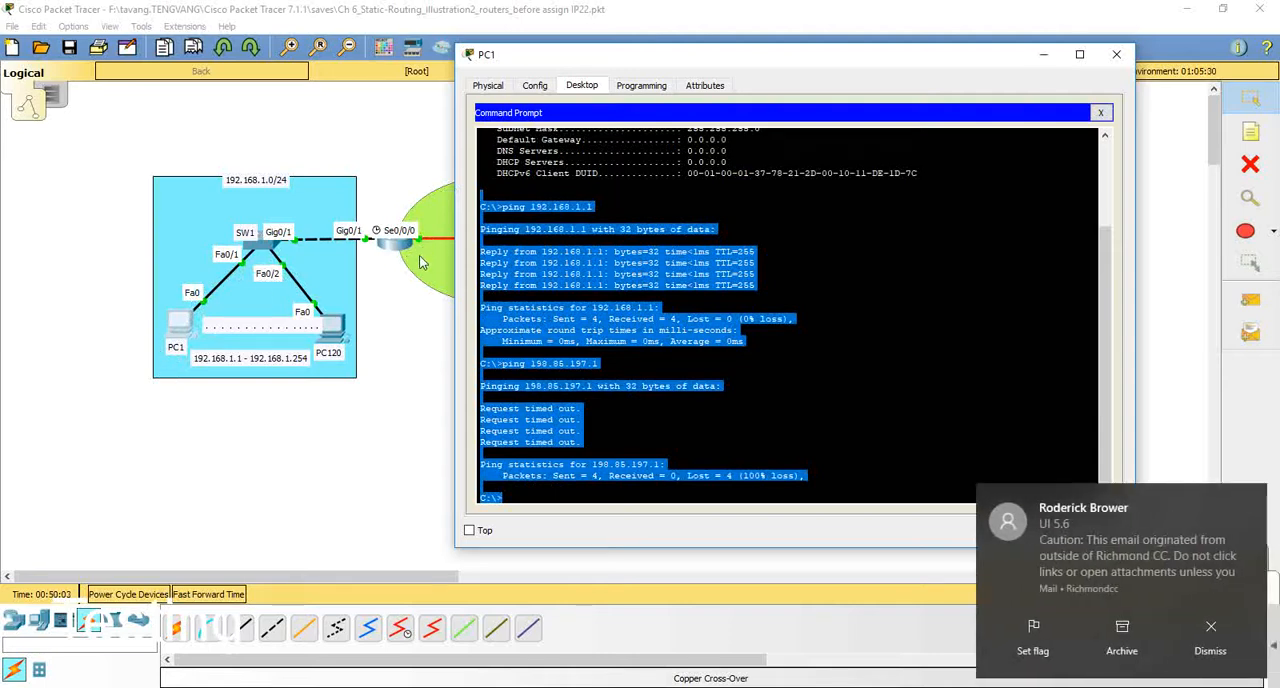
left_click(508, 497)
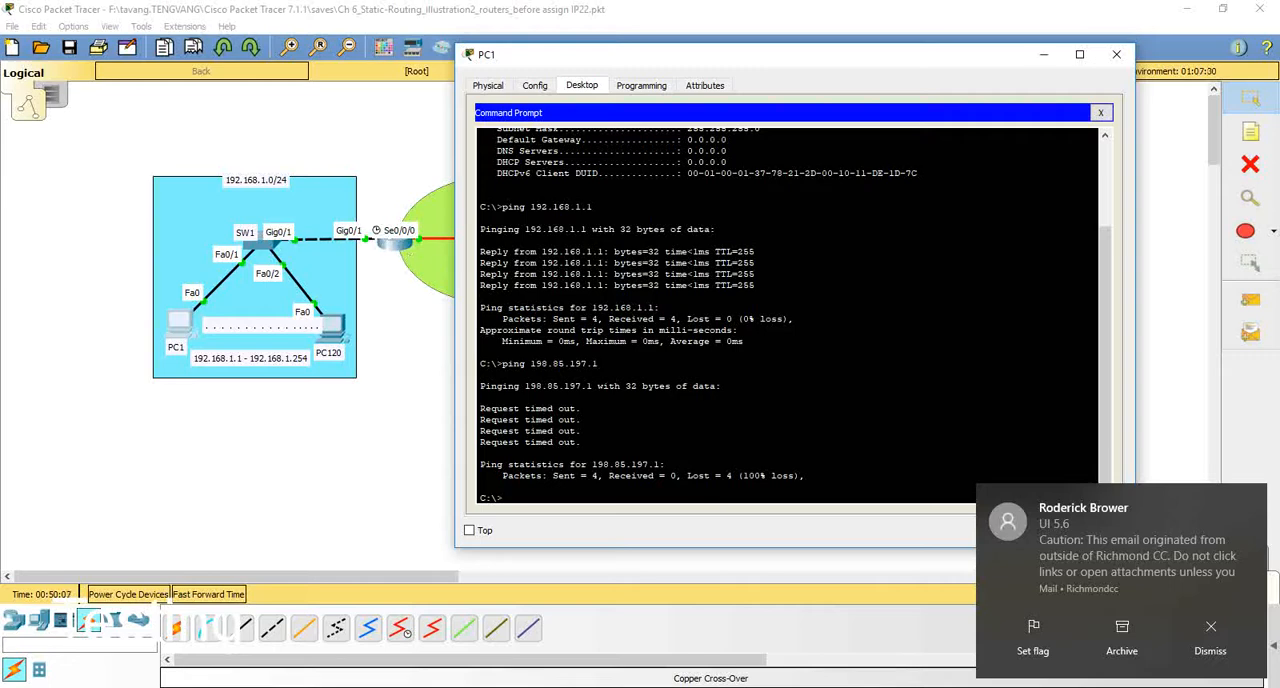
Step: Set PC1's default gateway to 192.168.1.1 in its IP configuration
left_click(1100, 112)
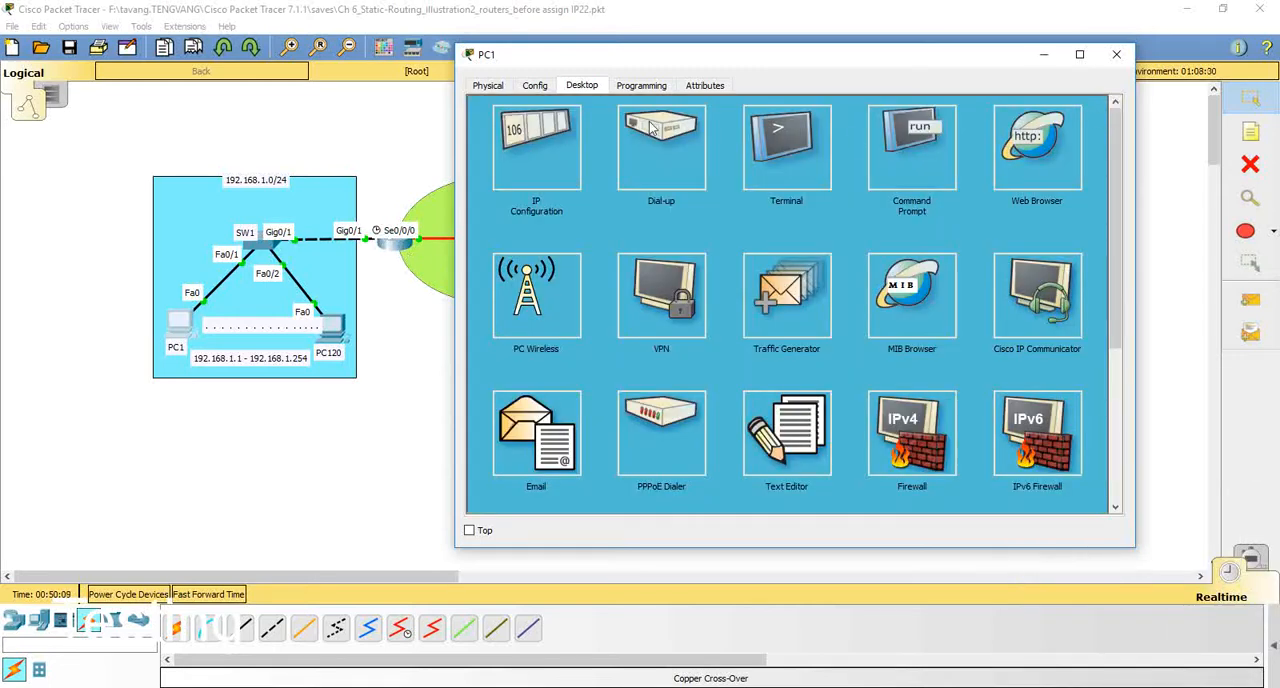
left_click(554, 147)
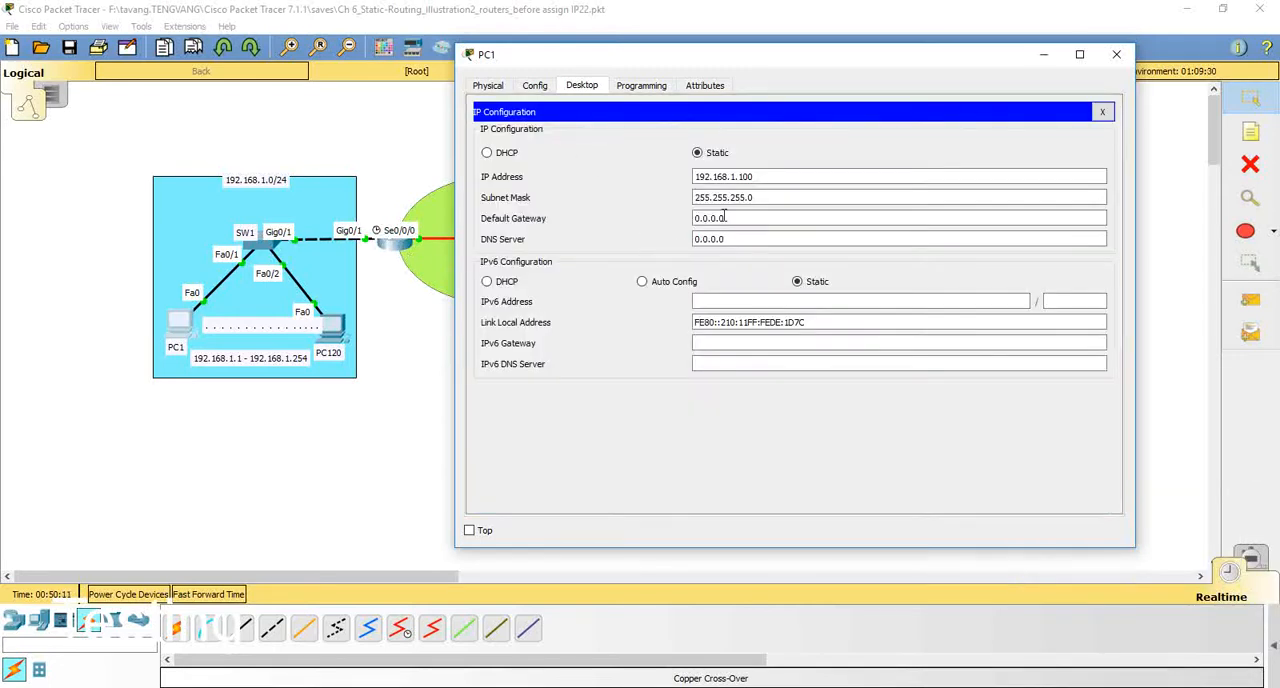
left_click(742, 214)
left_click_drag(726, 218, 652, 220)
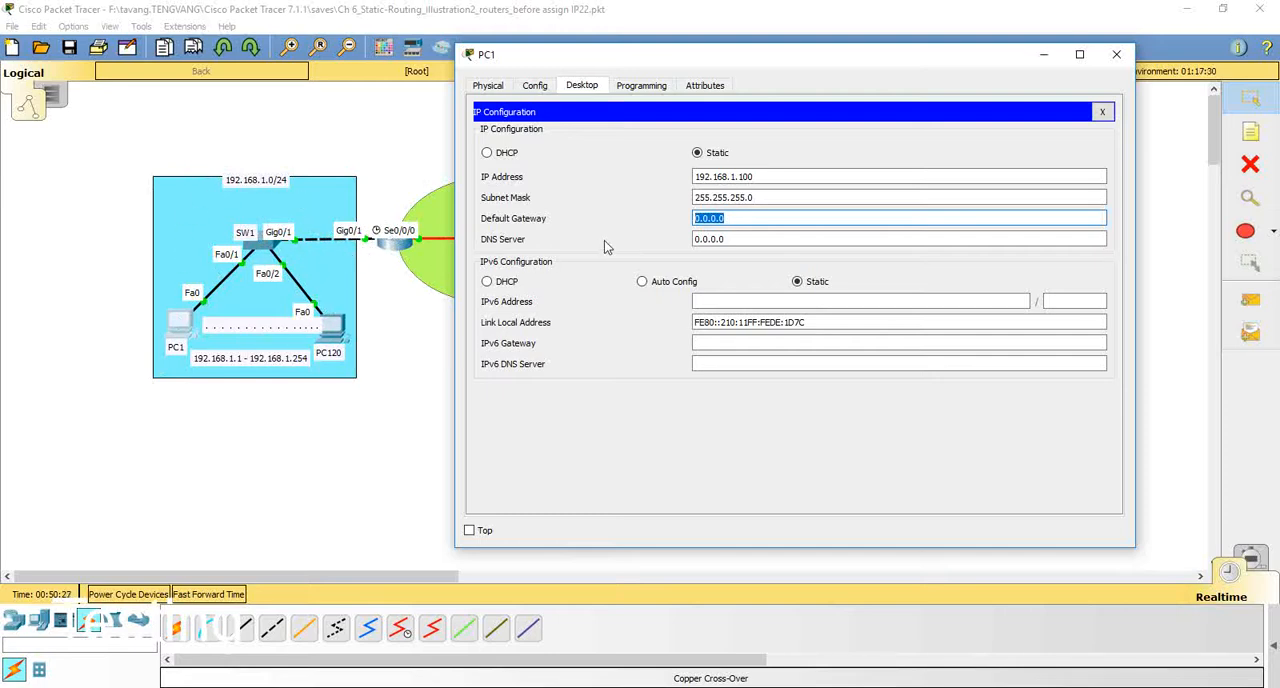
type("192.168.1.1")
left_click(707, 238)
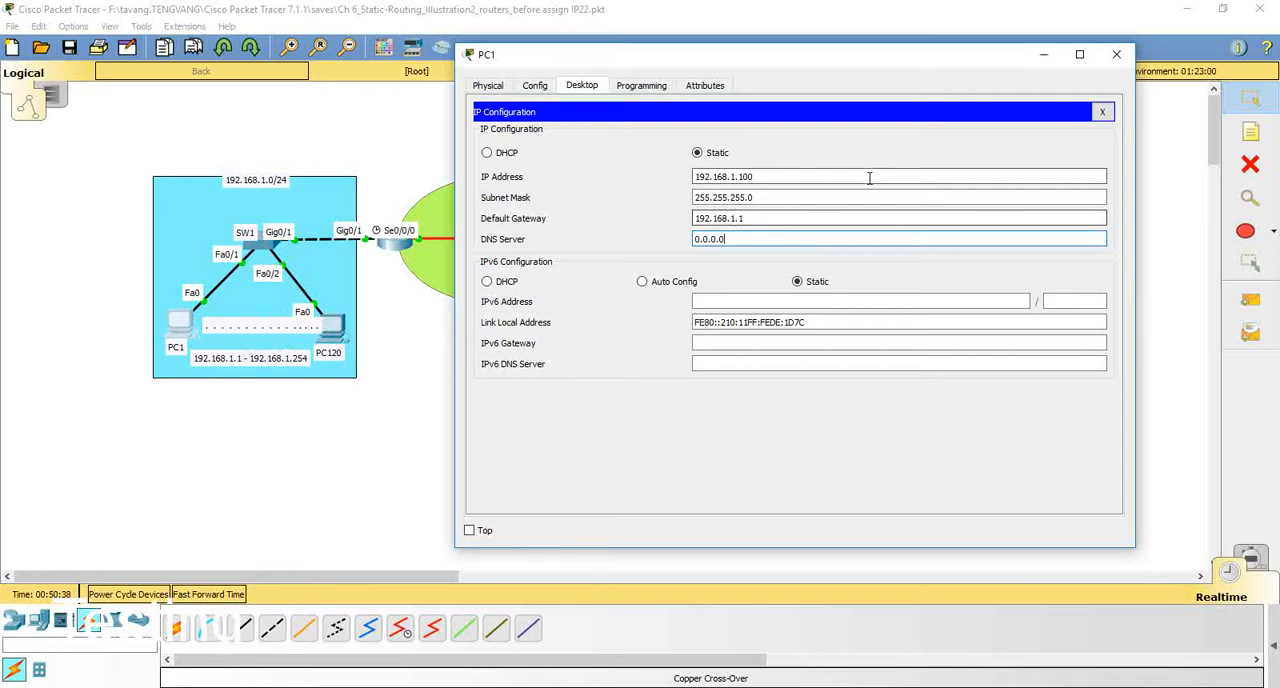
left_click(1102, 112)
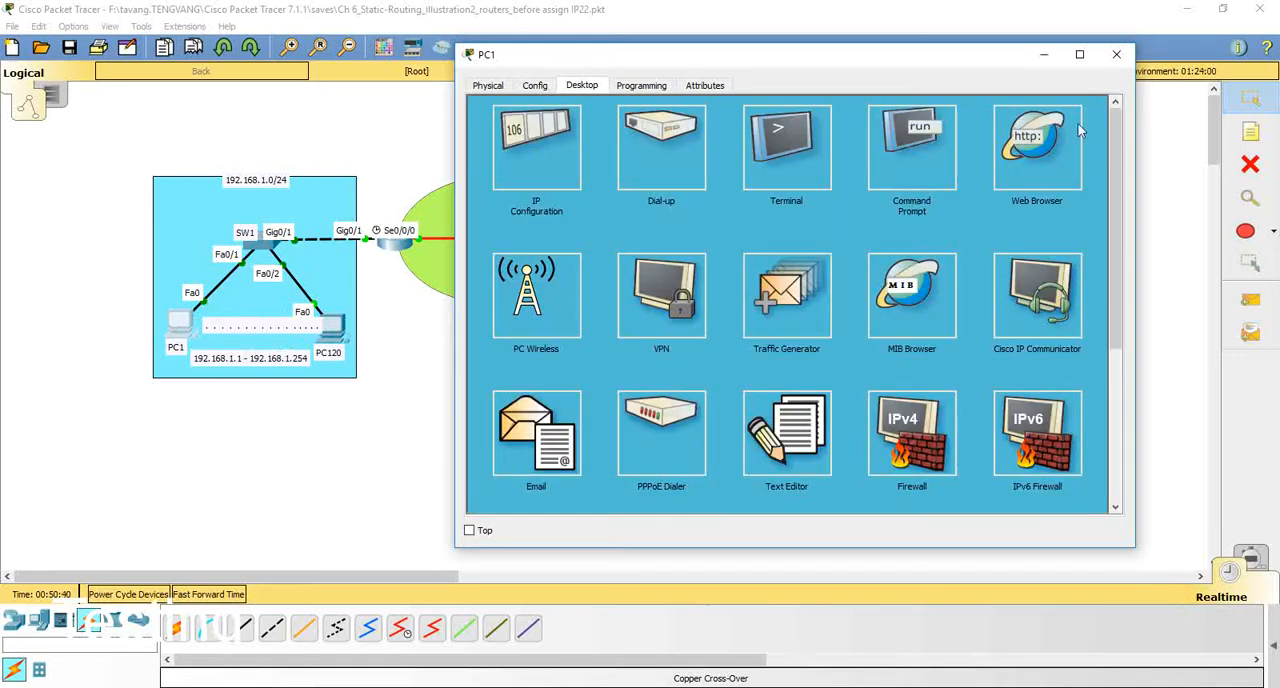
Step: Repeat the ping to 198.85.197.1 from PC1's command prompt
left_click(890, 146)
key("Up")
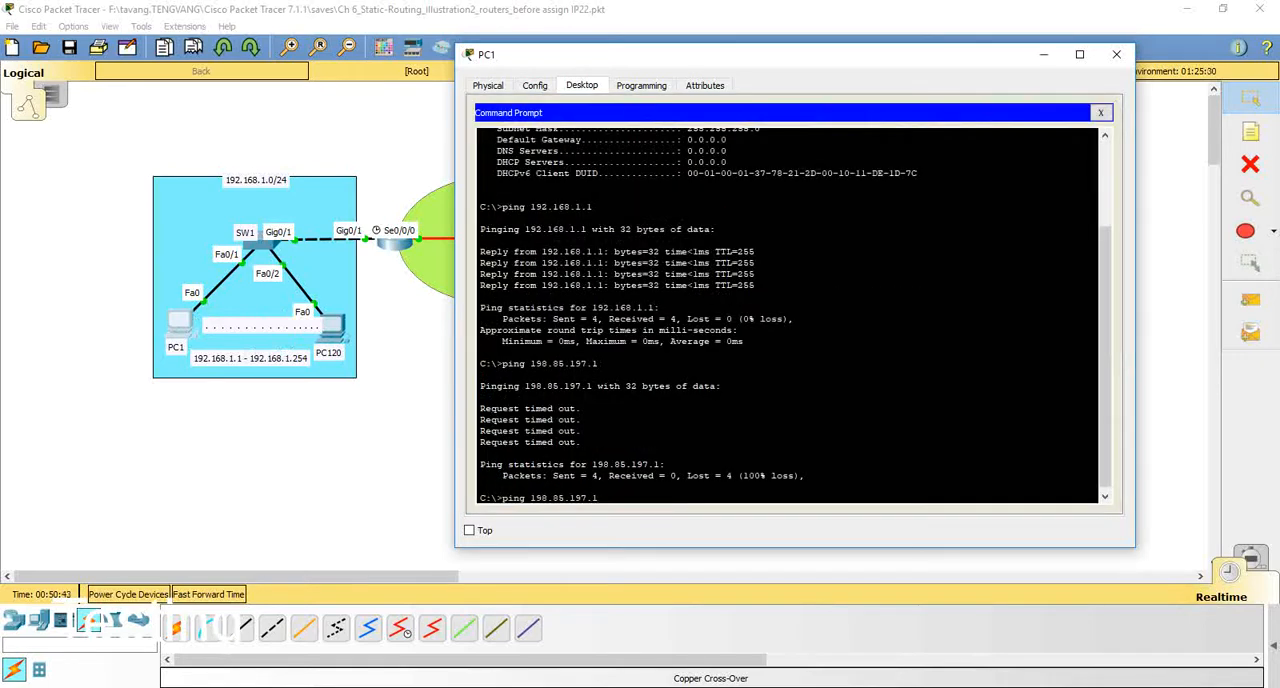
key("Return")
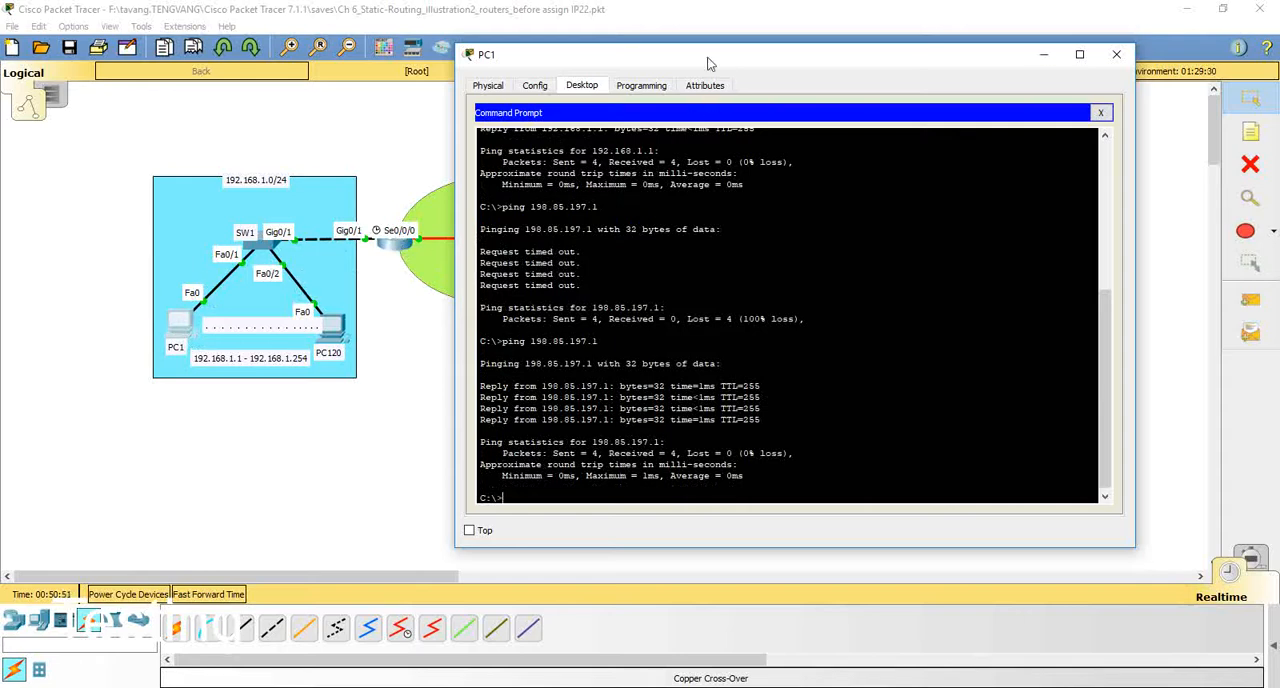
Step: Ping R2's serial interface at 198.85.197.2 from PC1 and close PC1's window
left_click_drag(710, 62, 883, 52)
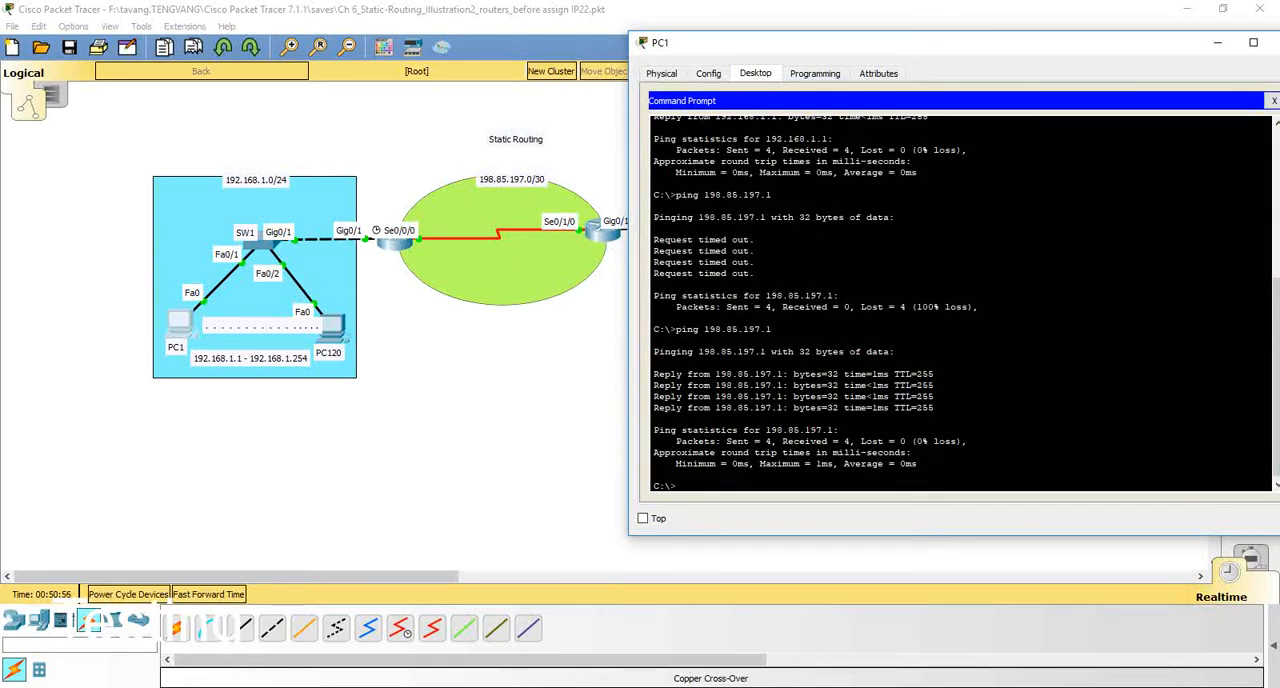
key("Up")
key("Return")
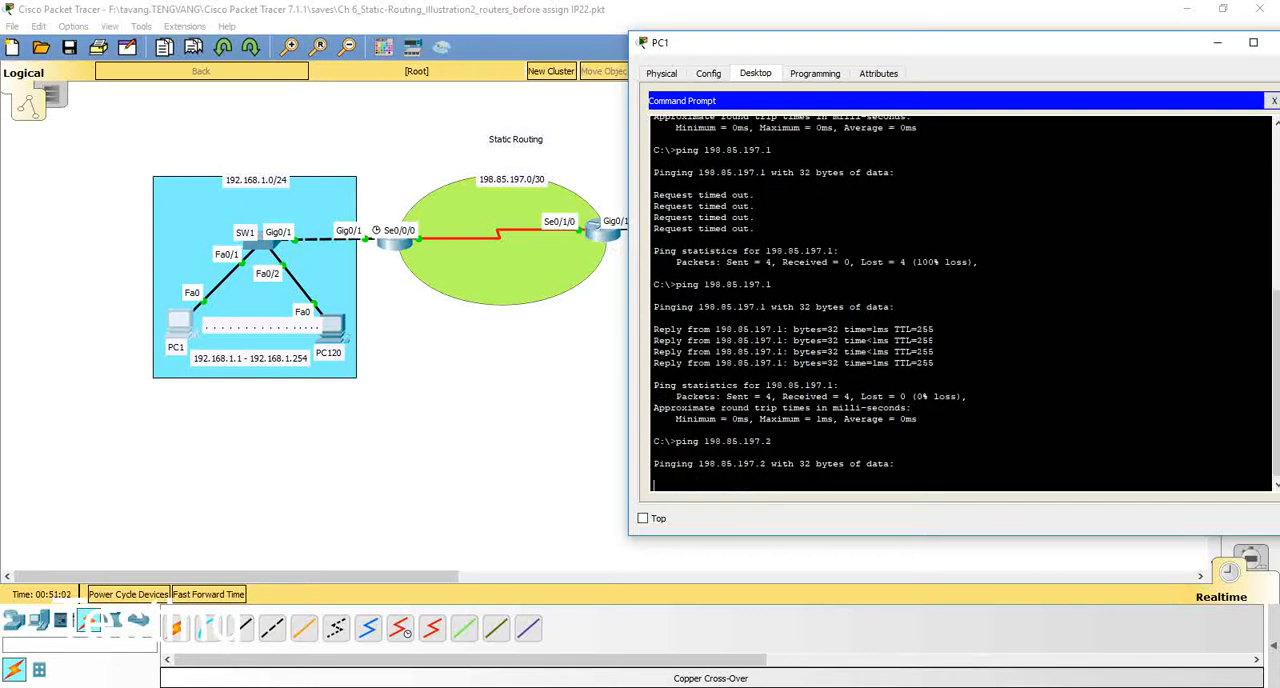
left_click_drag(957, 48, 850, 52)
left_click(1166, 106)
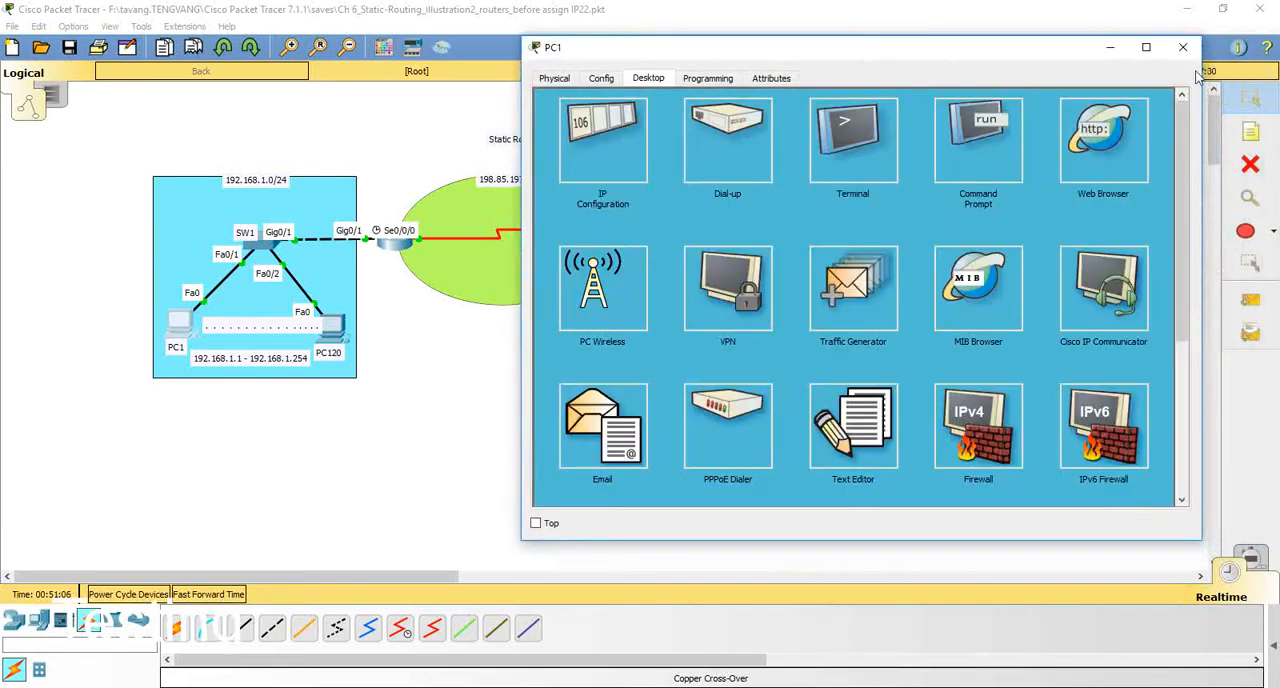
left_click(1183, 47)
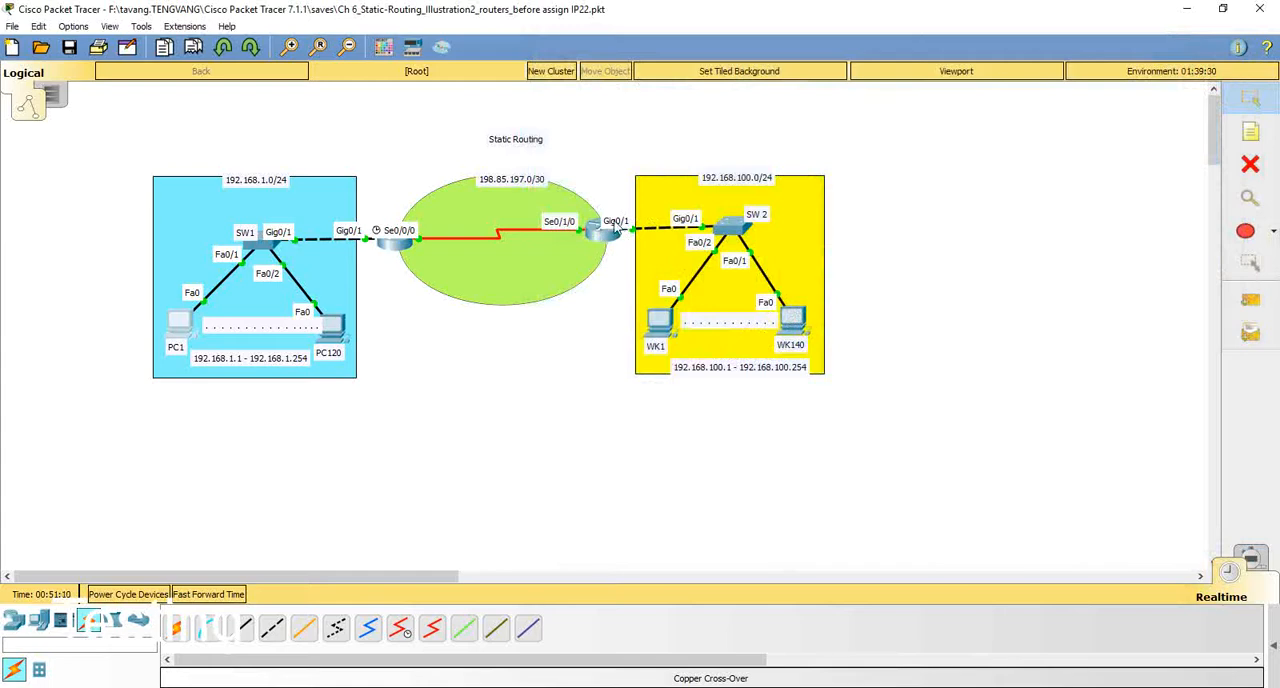
Step: Open WK140's command prompt and display its full IP settings with ipconfig /all
left_click(790, 328)
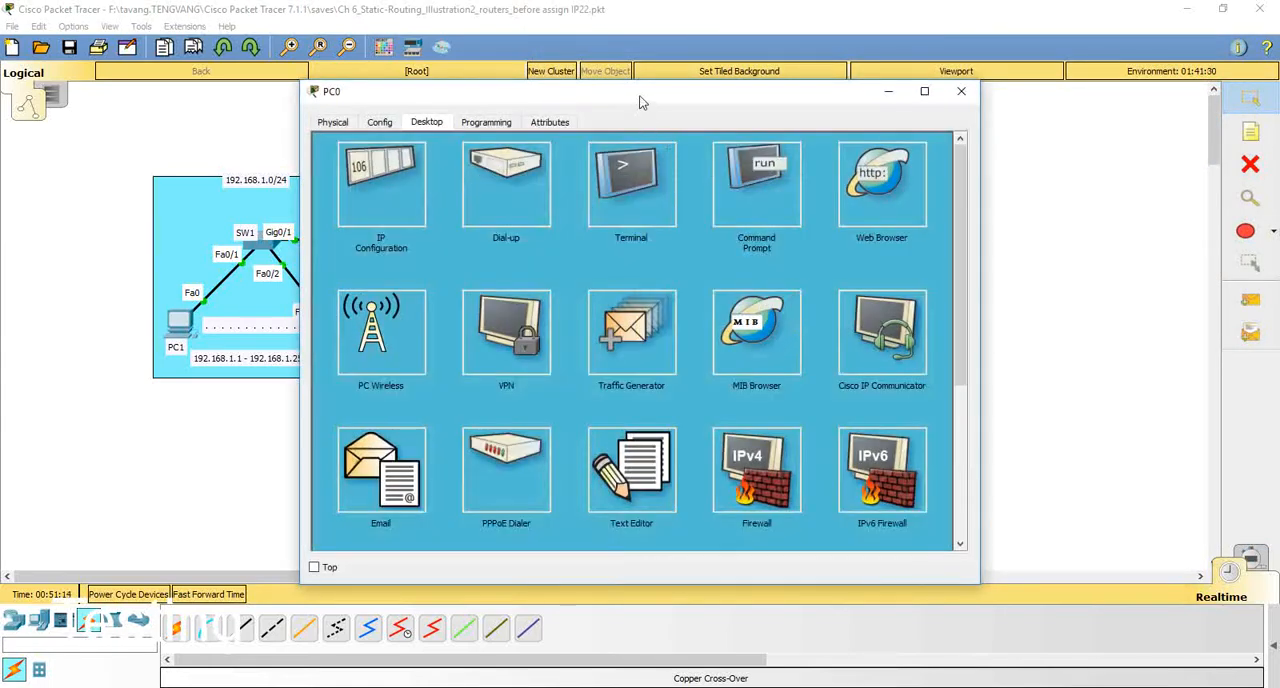
left_click_drag(640, 97, 1141, 74)
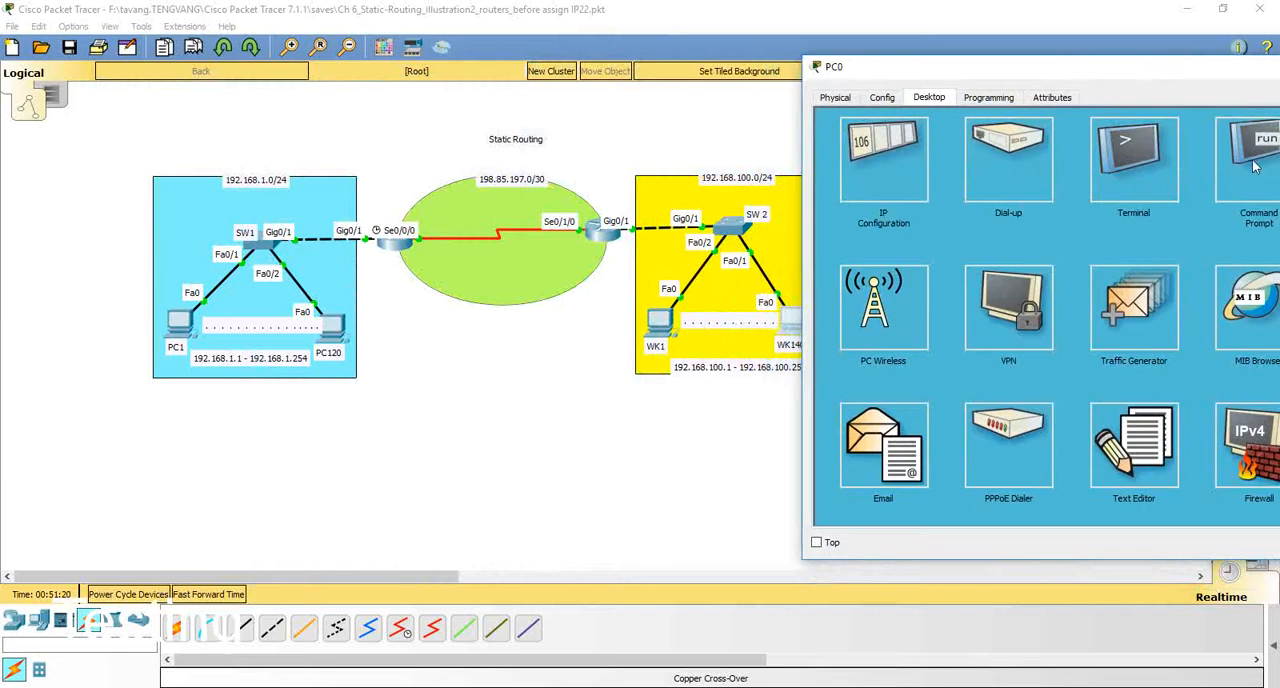
left_click(1255, 167)
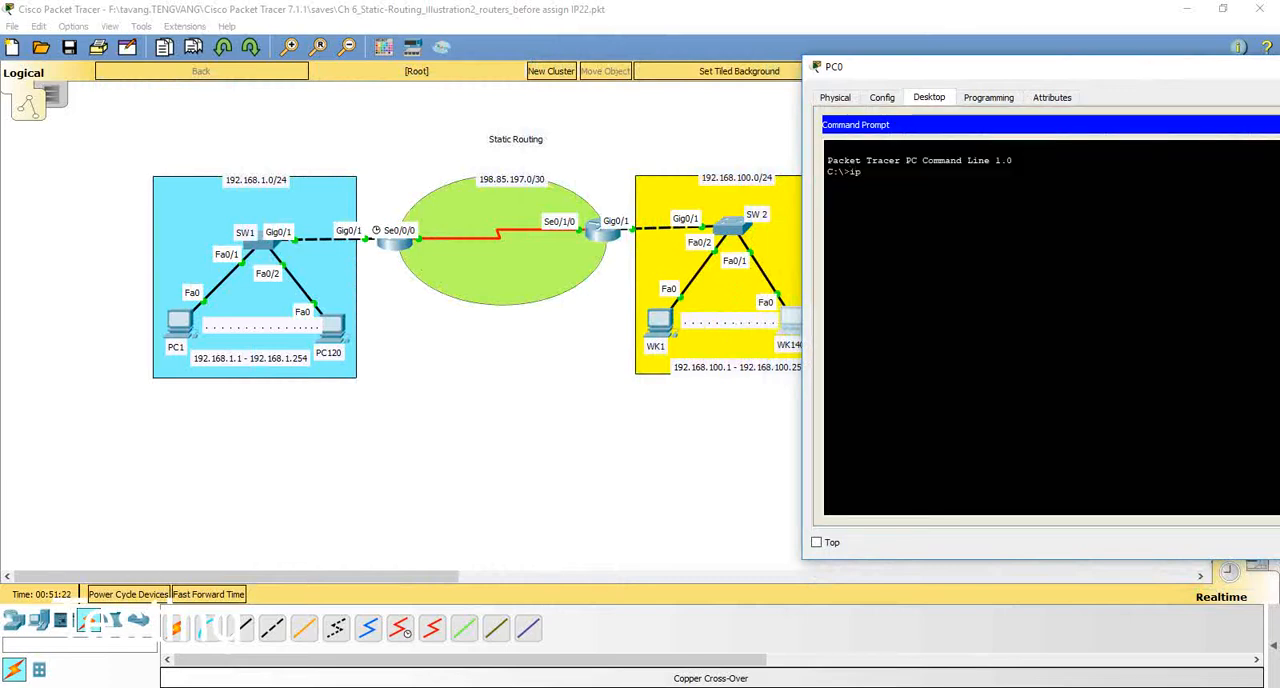
type("ipconfig /all")
key("Return")
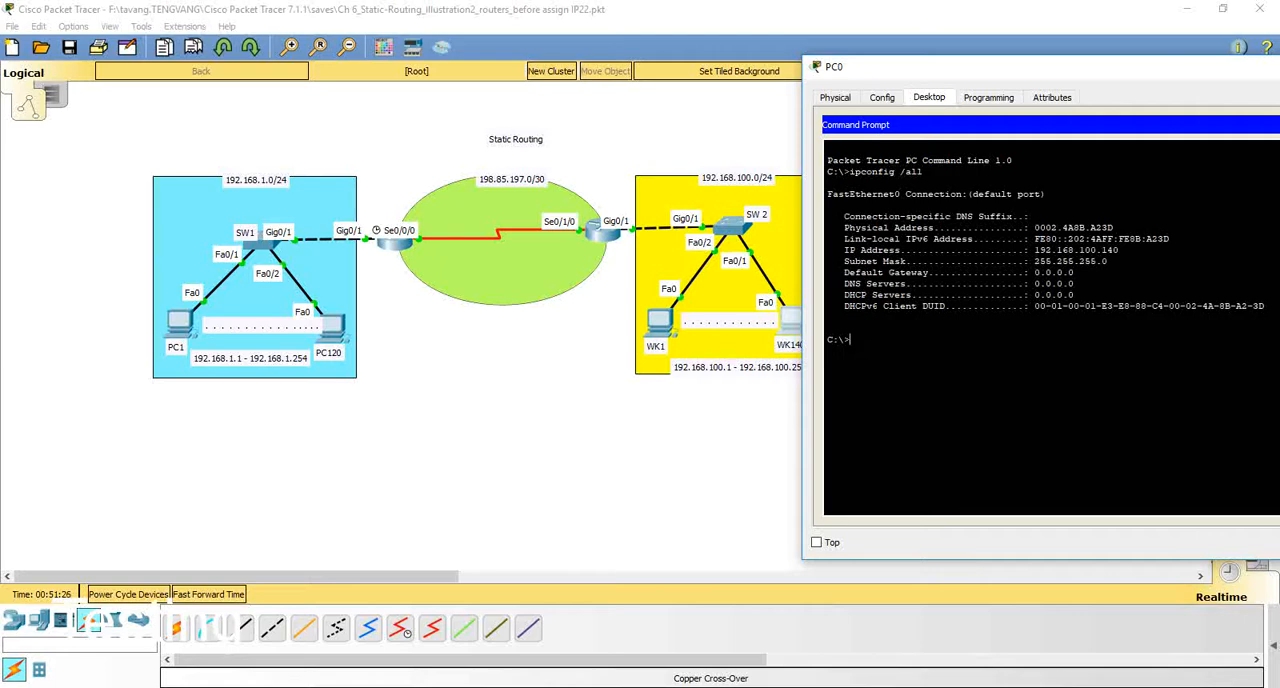
mouse_move(1084, 250)
left_mouse_down()
mouse_move(1114, 250)
mouse_move(1074, 272)
left_mouse_up()
Step: Ping the gateway 192.168.100.1 and R2's serial interface 198.85.197.2 from WK140's command prompt
left_click(1074, 272)
type("168.100.1")
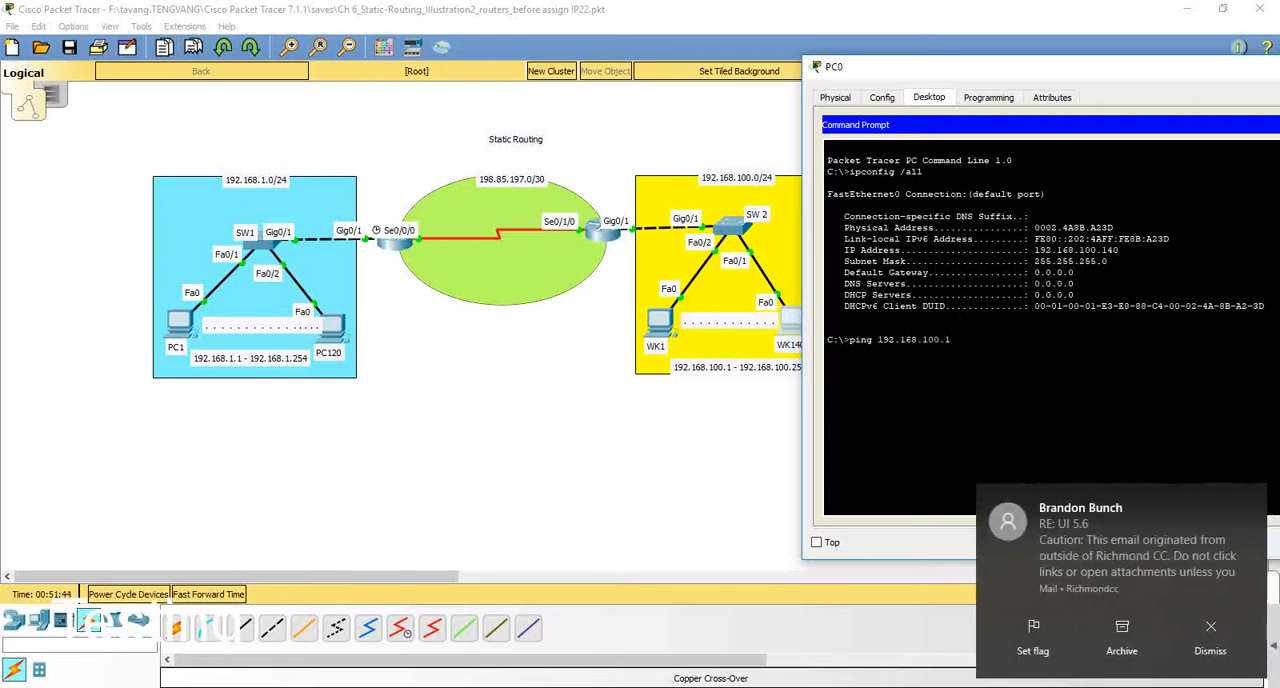
key("Return")
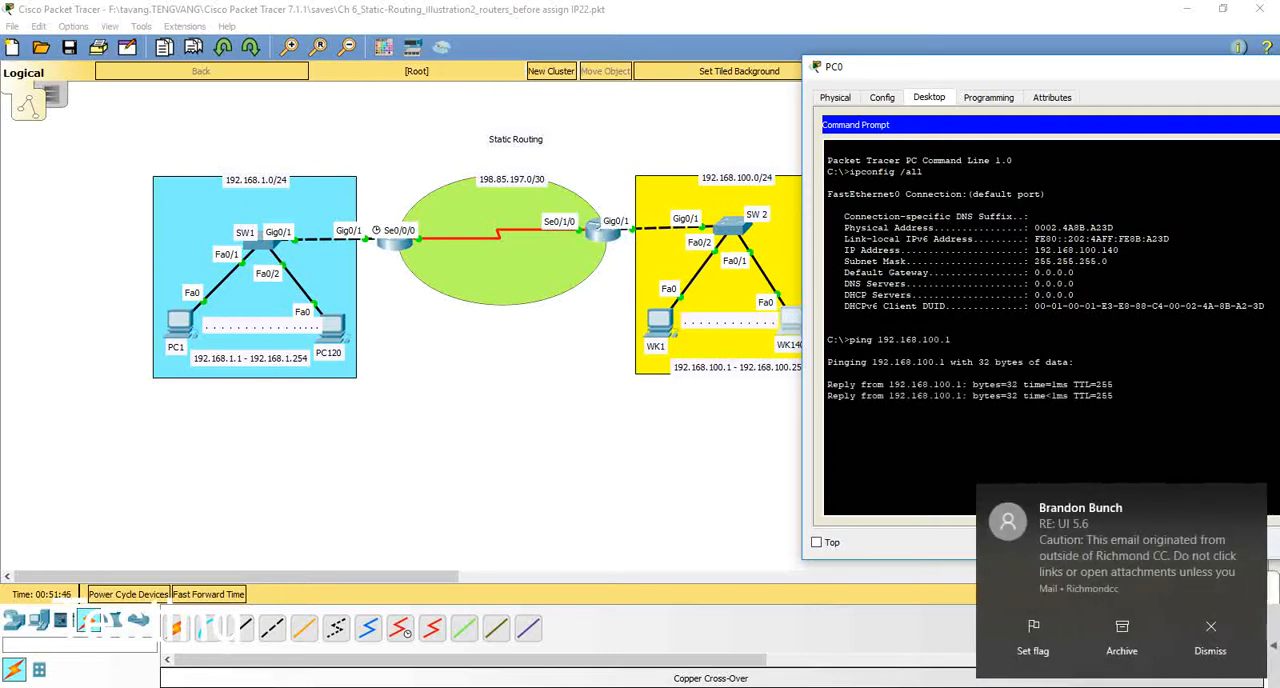
left_click(1212, 640)
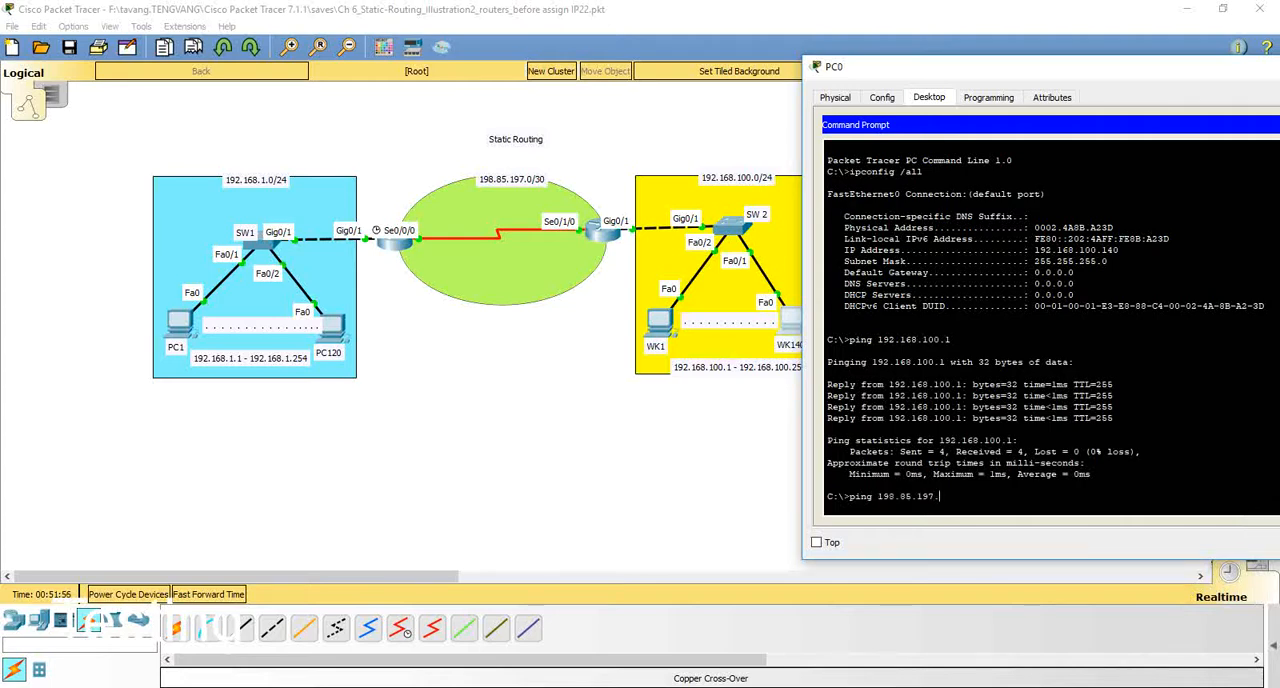
type("2")
key("Return")
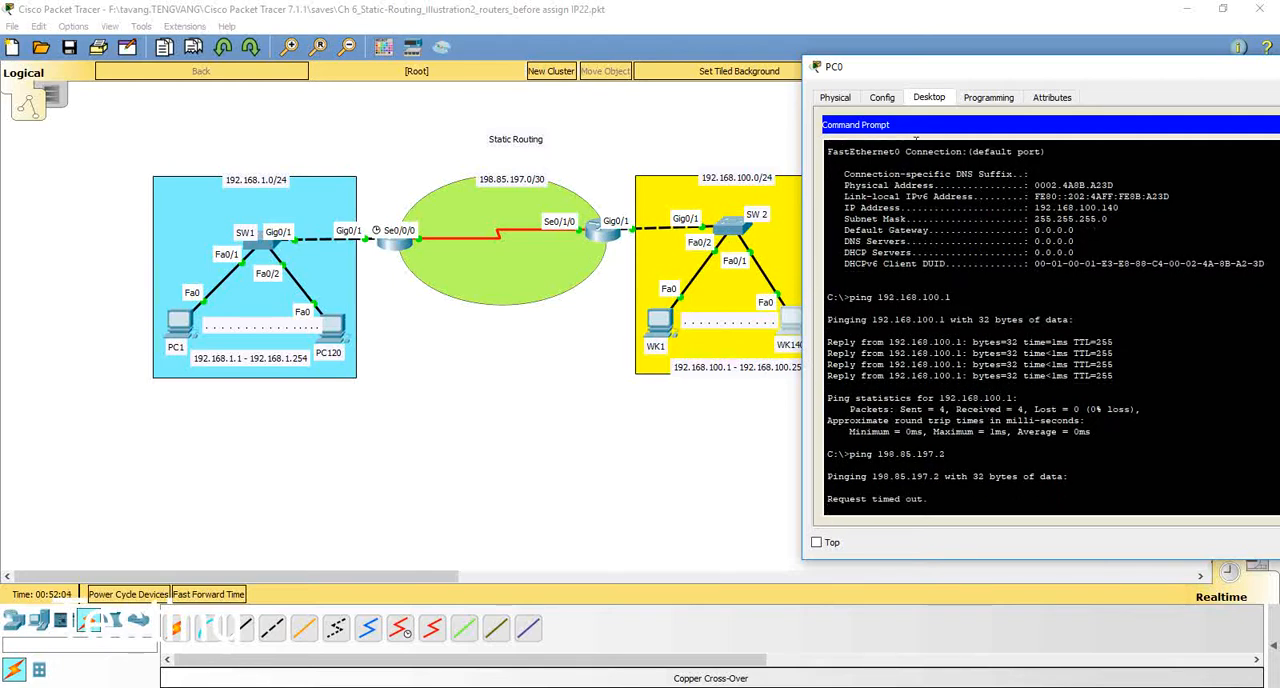
Step: Set WK140's default gateway to 192.168.100.1 in its IP configuration
left_click_drag(950, 68, 704, 71)
left_click(1206, 128)
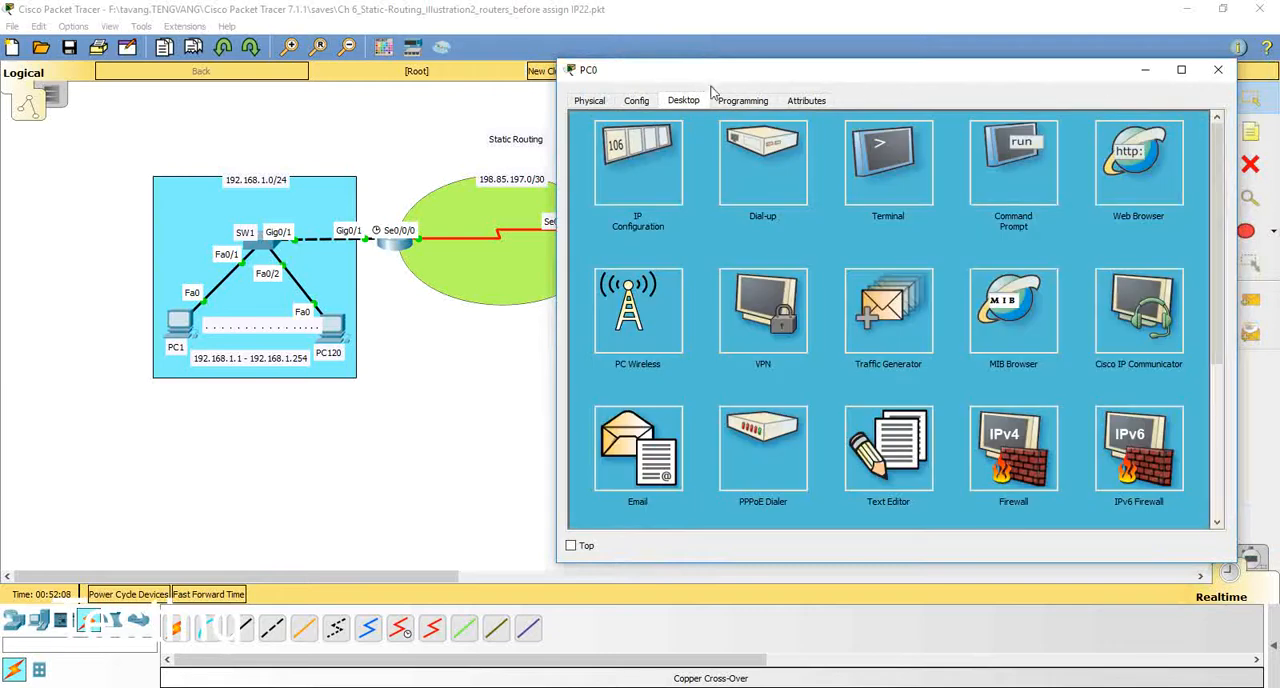
left_click(626, 150)
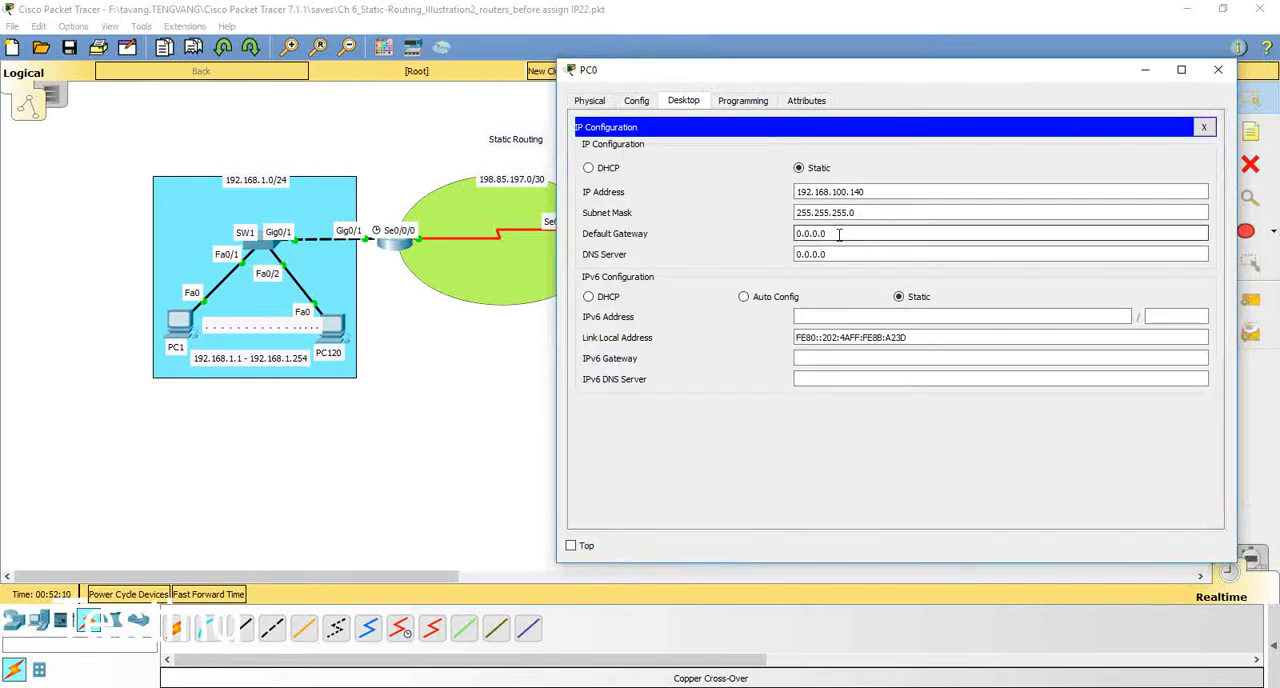
left_click_drag(838, 234, 760, 215)
left_click_drag(677, 78, 756, 66)
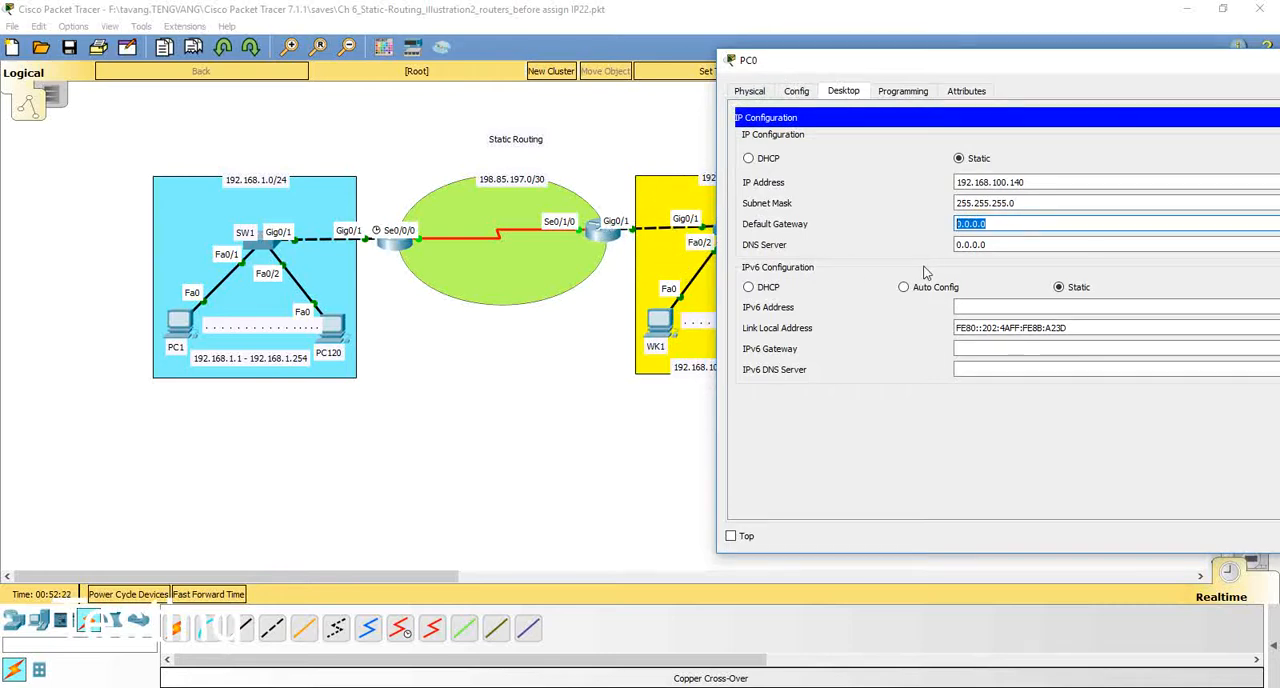
type("19")
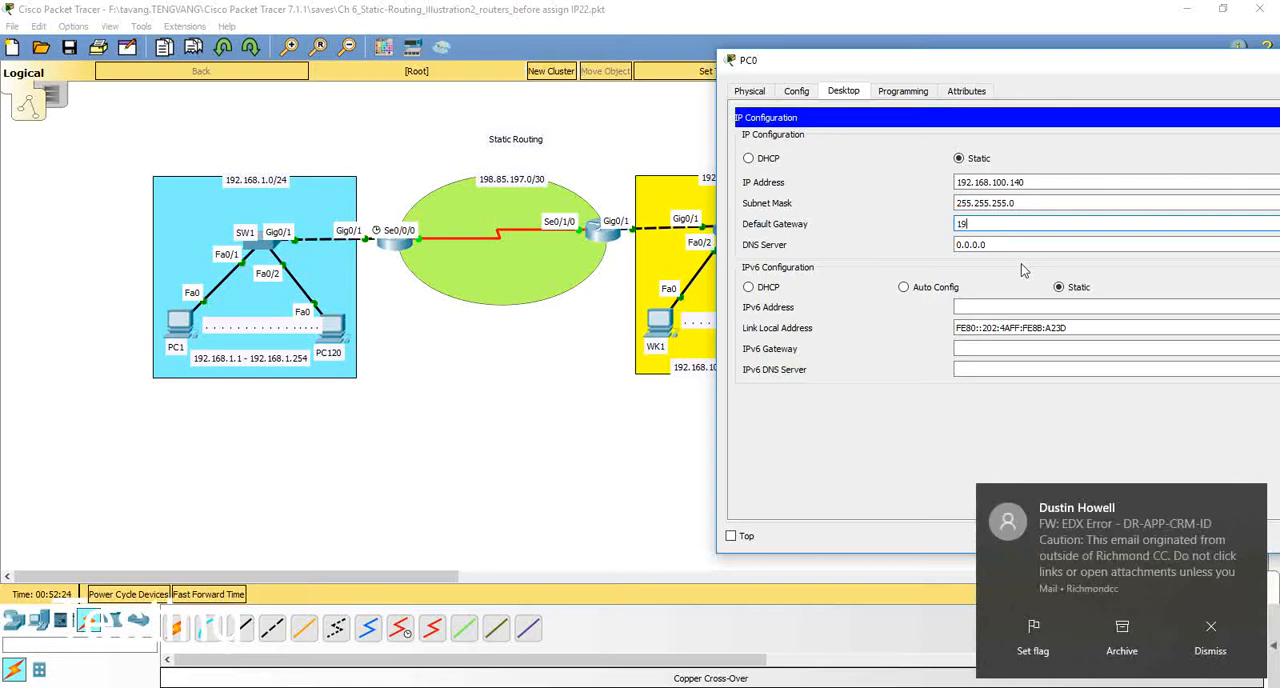
type("2.168.100.1")
key("Tab")
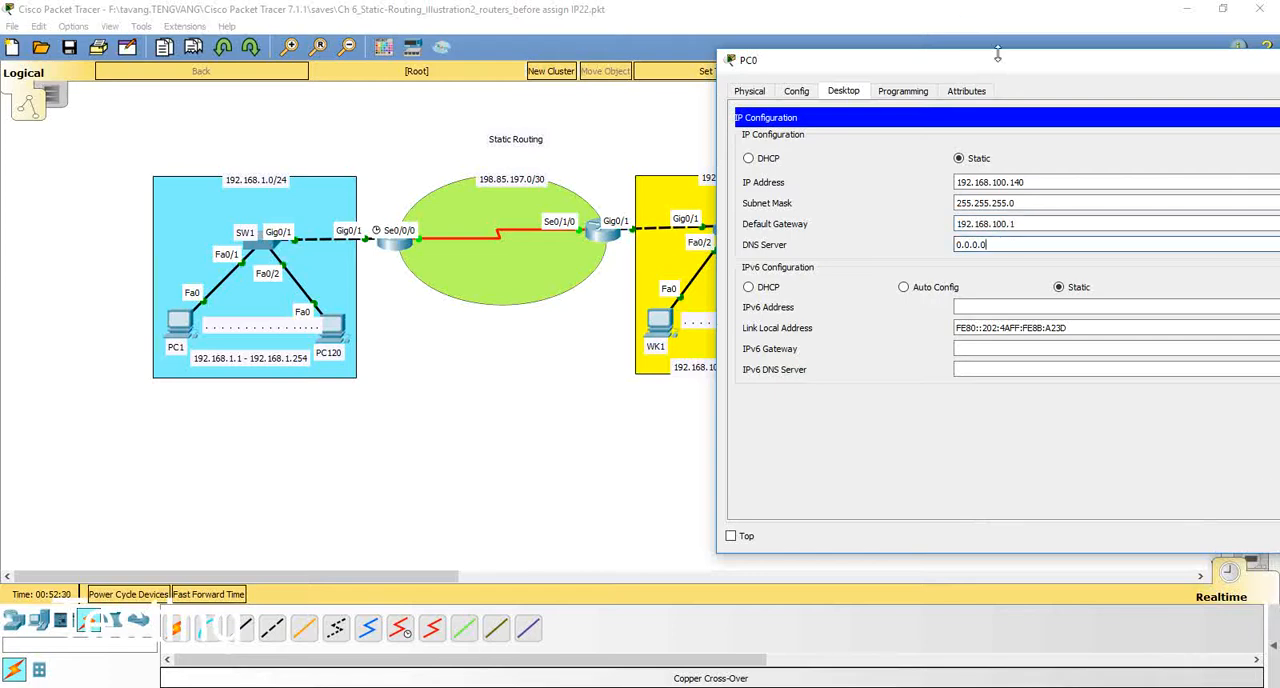
left_click_drag(1000, 60, 700, 69)
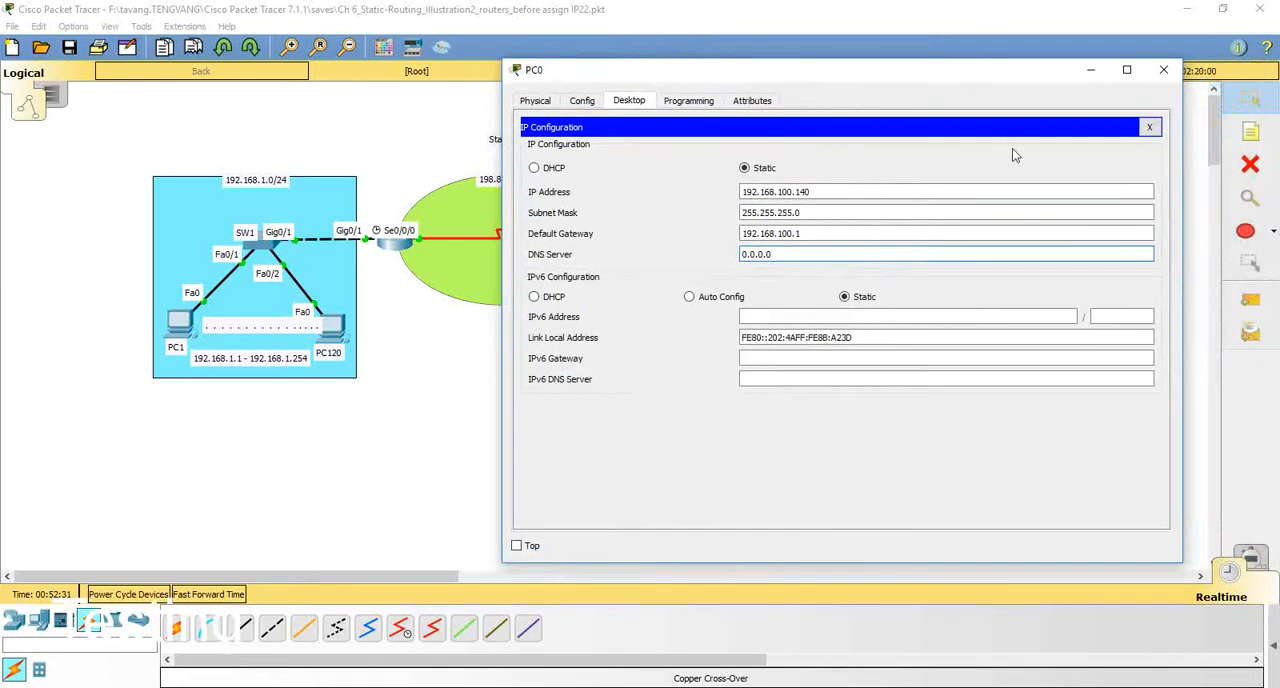
left_click(1149, 127)
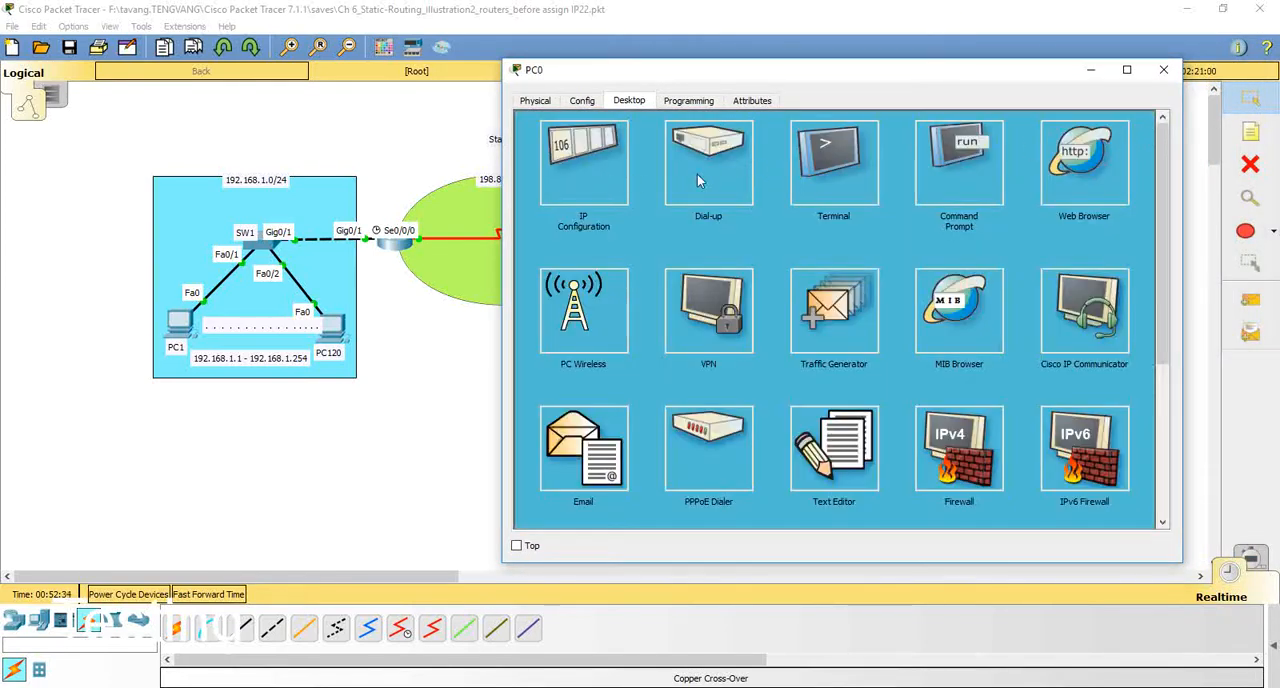
Step: Repeat the ping to 198.85.197.2 from WK140's command prompt
left_click(950, 162)
key("Up")
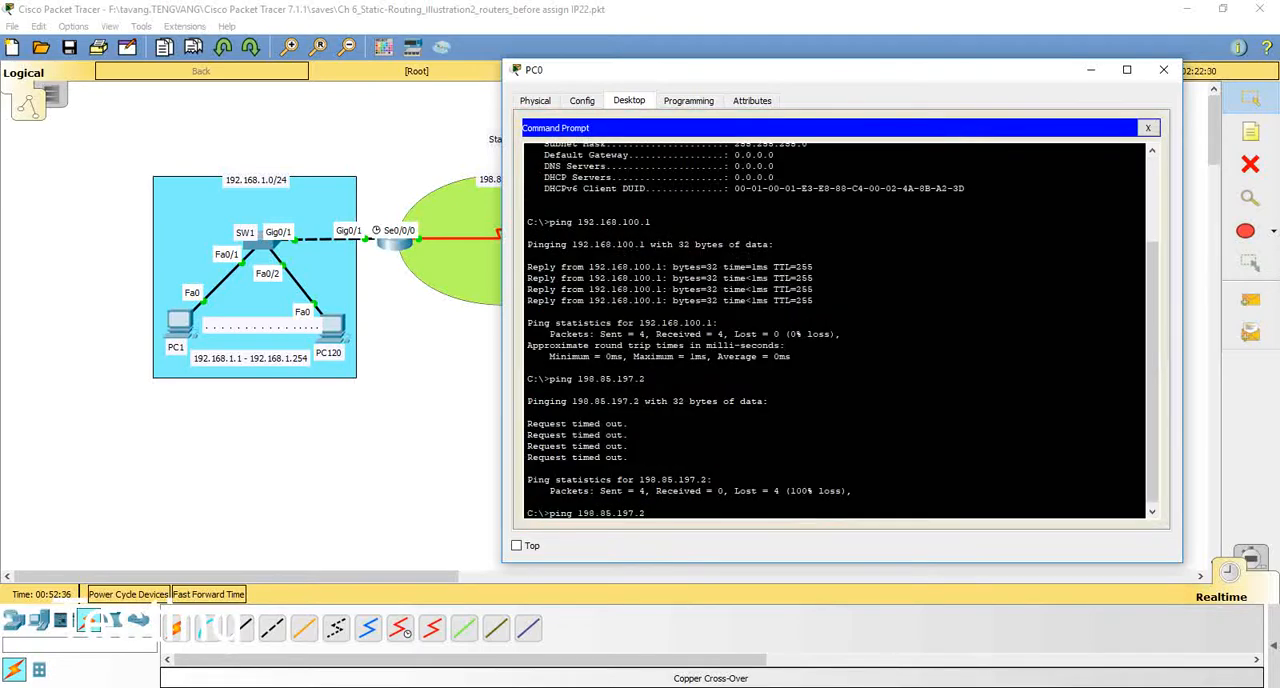
key("Return")
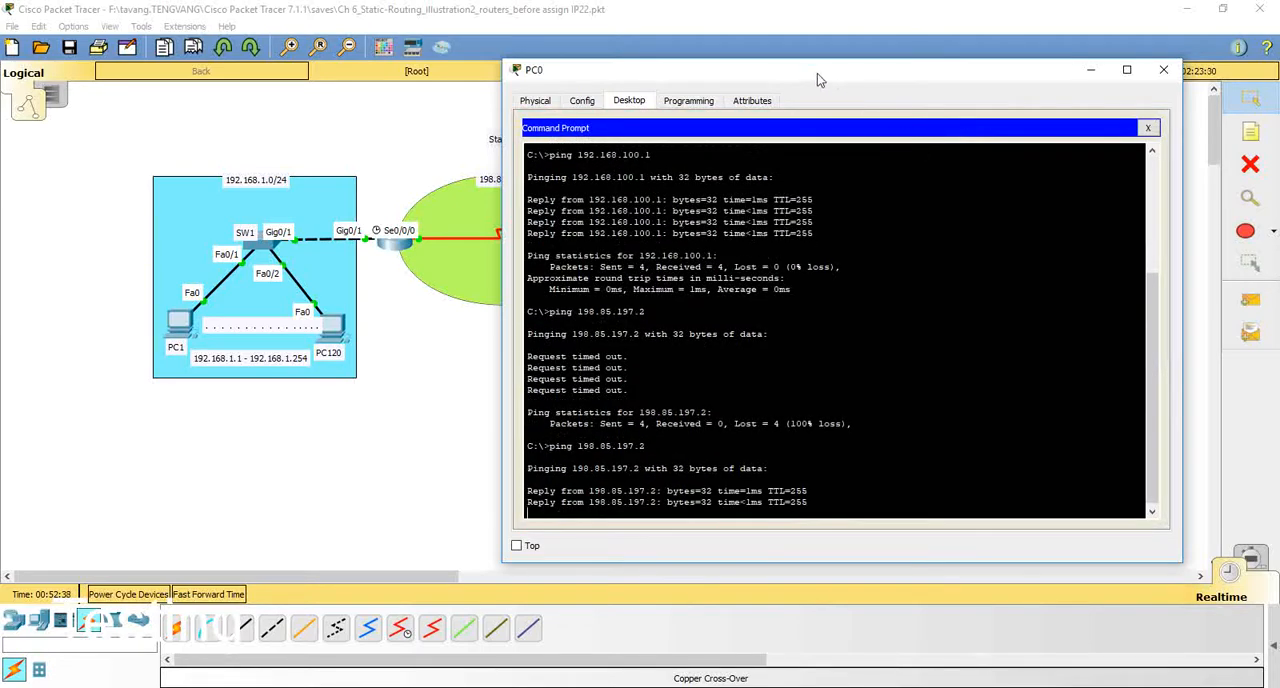
left_click_drag(817, 73, 1020, 31)
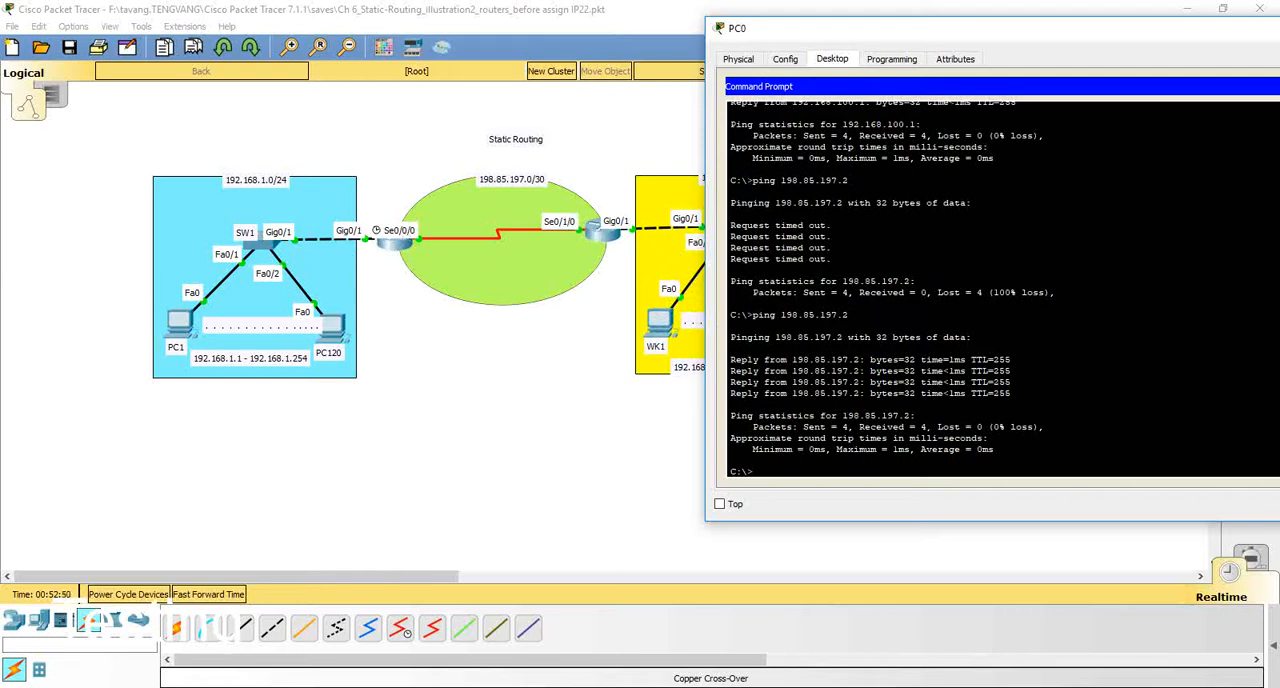
Step: Ping the far router's serial interface at 198.85.197.1 from WK140 and close WK140's window
key("Up")
key("BackSpace")
type("198.85.197.")
key("Return")
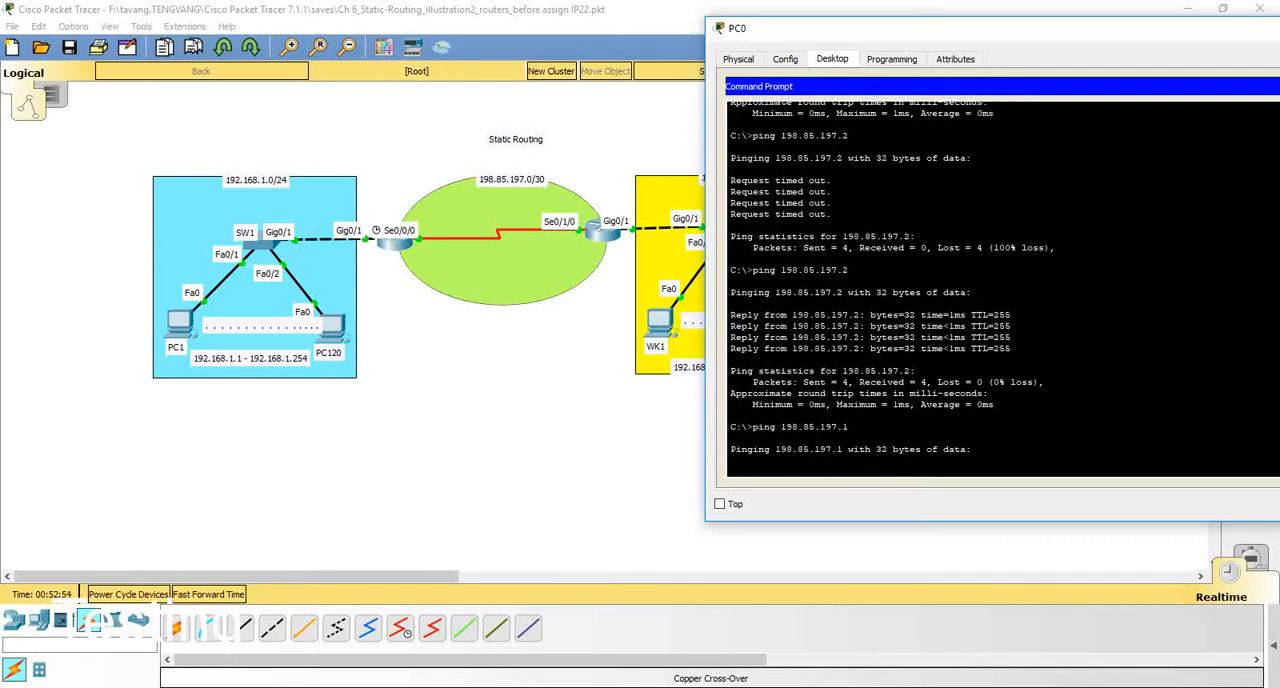
left_click_drag(1058, 34, 833, 51)
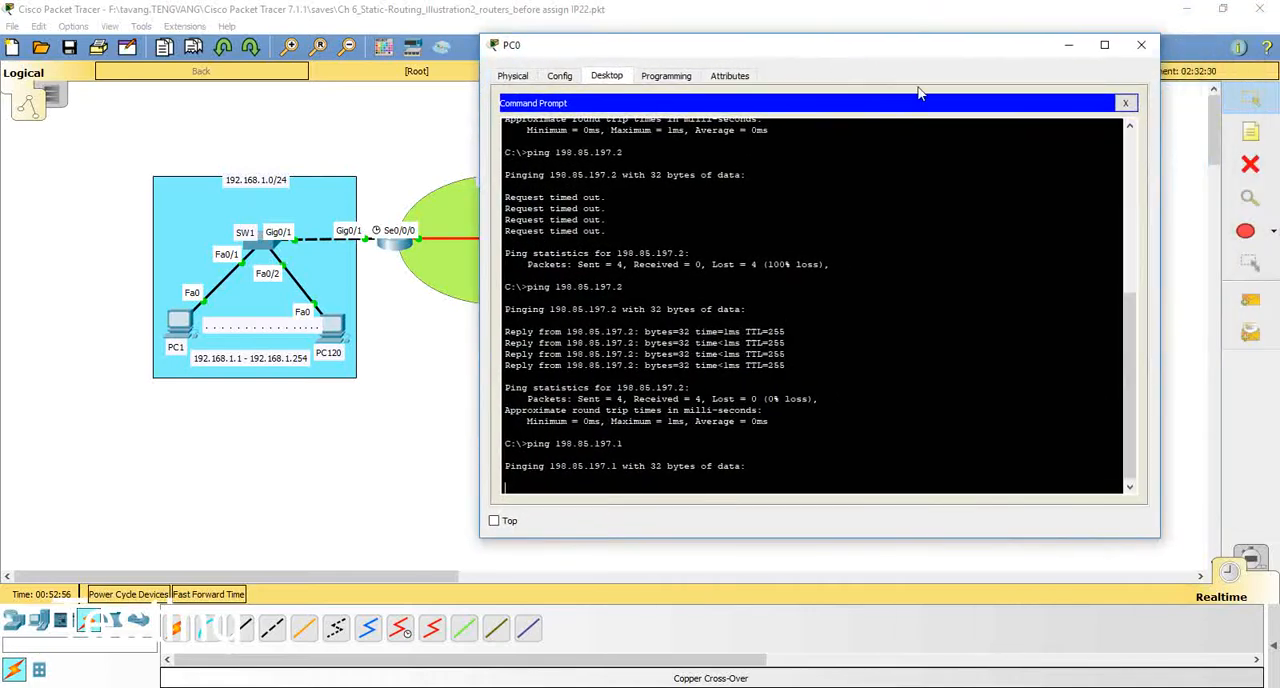
left_click(1125, 103)
left_click(1141, 45)
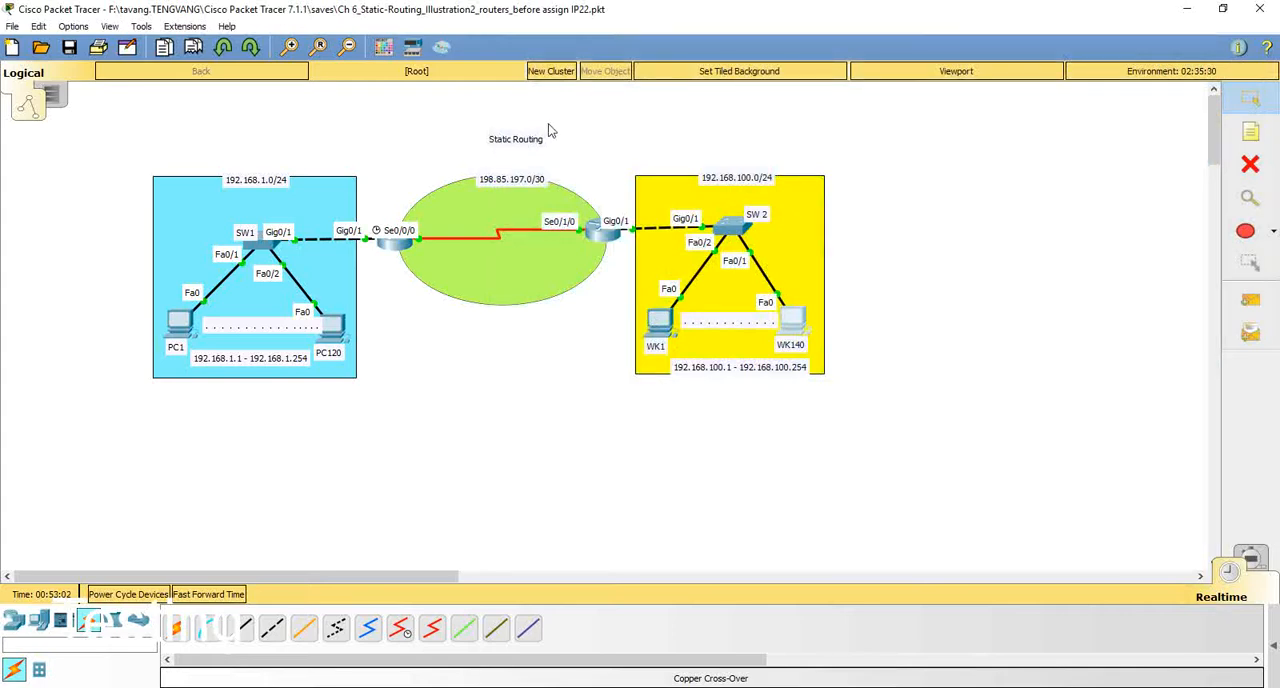
left_click_drag(541, 117, 860, 430)
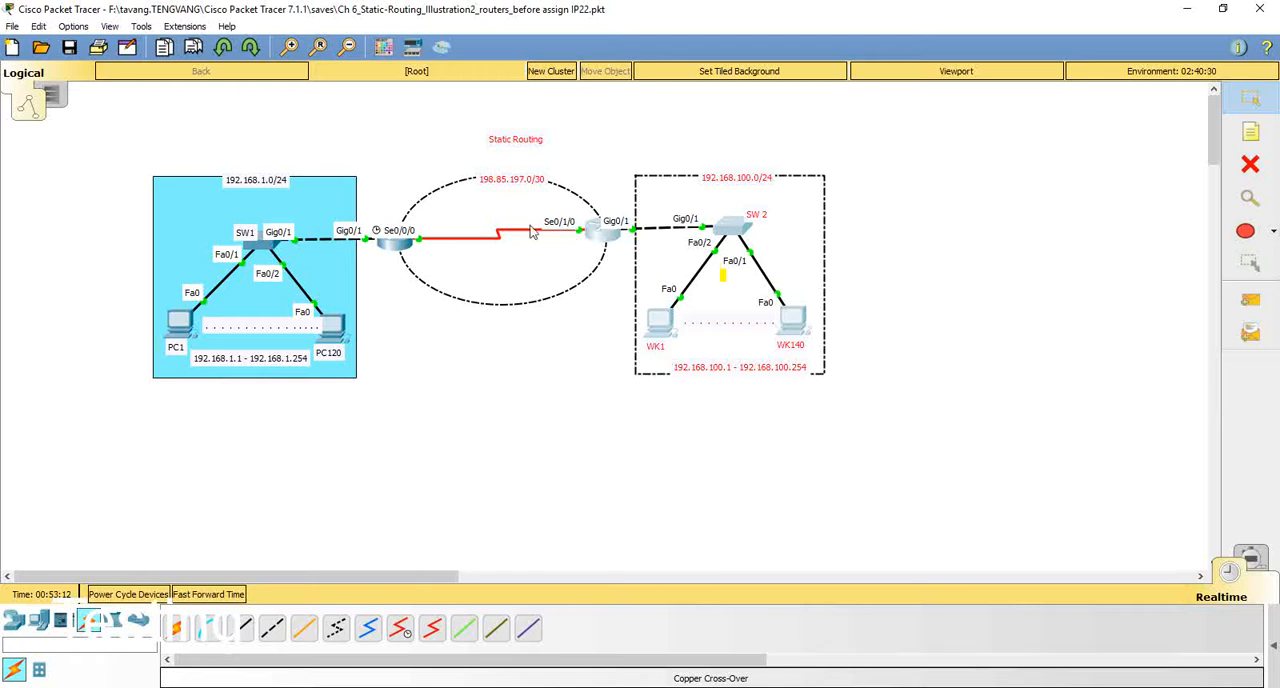
left_click(393, 410)
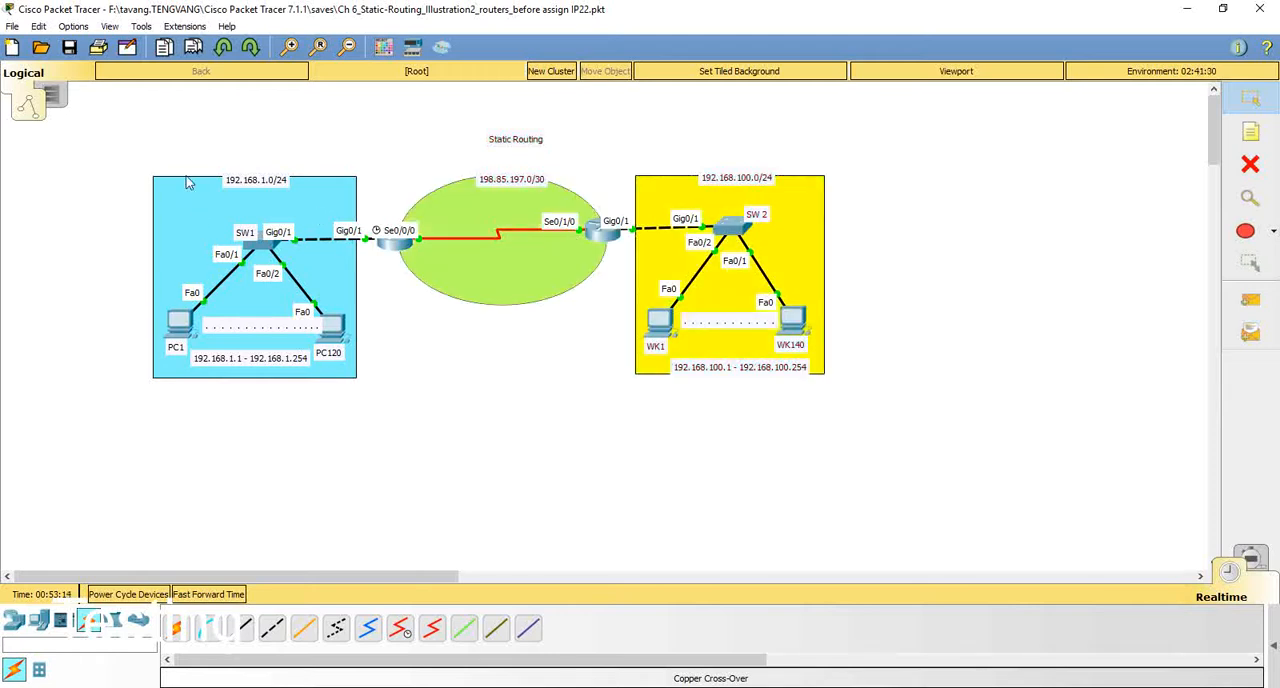
left_click_drag(134, 129, 436, 399)
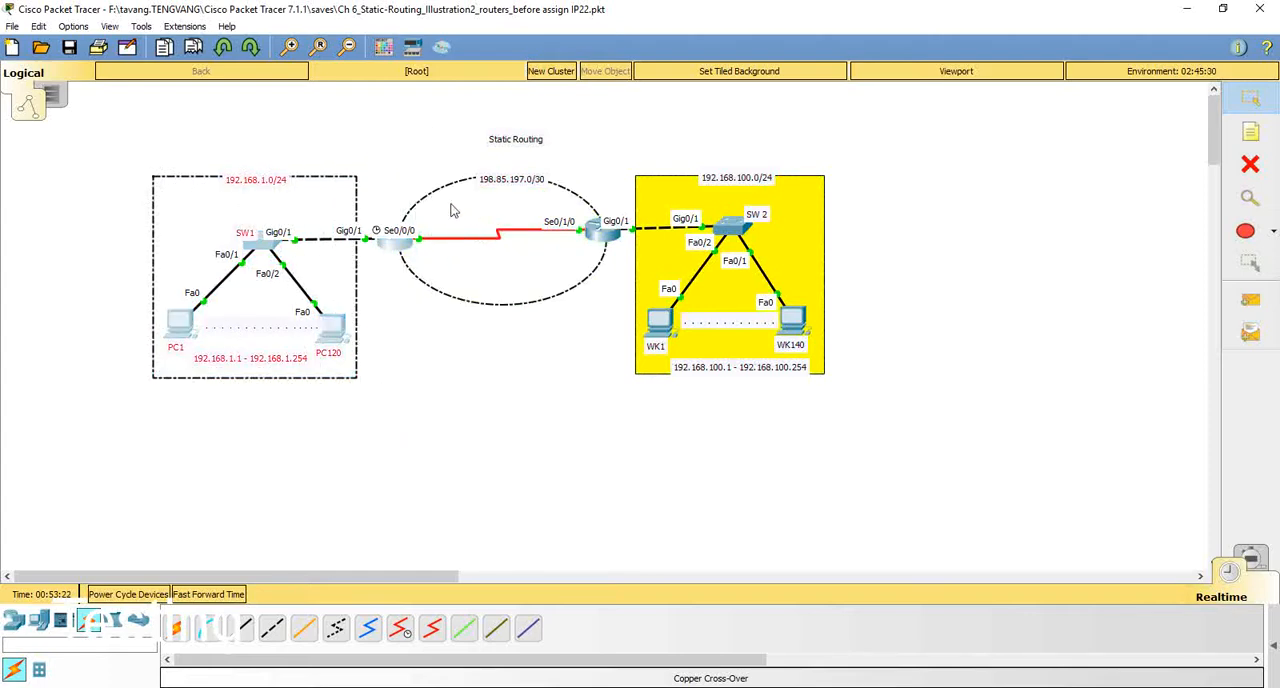
left_click(612, 358)
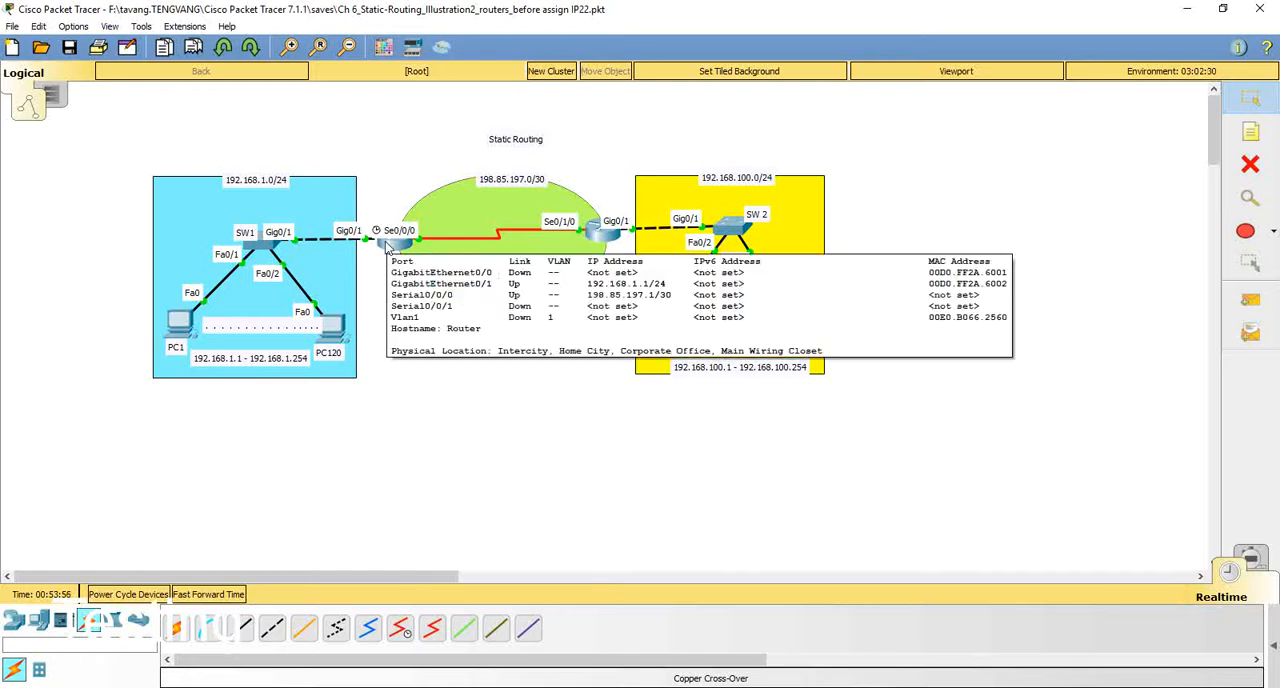
Step: On the router serving 192.168.1.0/24, exit interface configuration and add a static route to 192.168.100.0 255.255.255.0 via 198.85.197.2
left_click(387, 246)
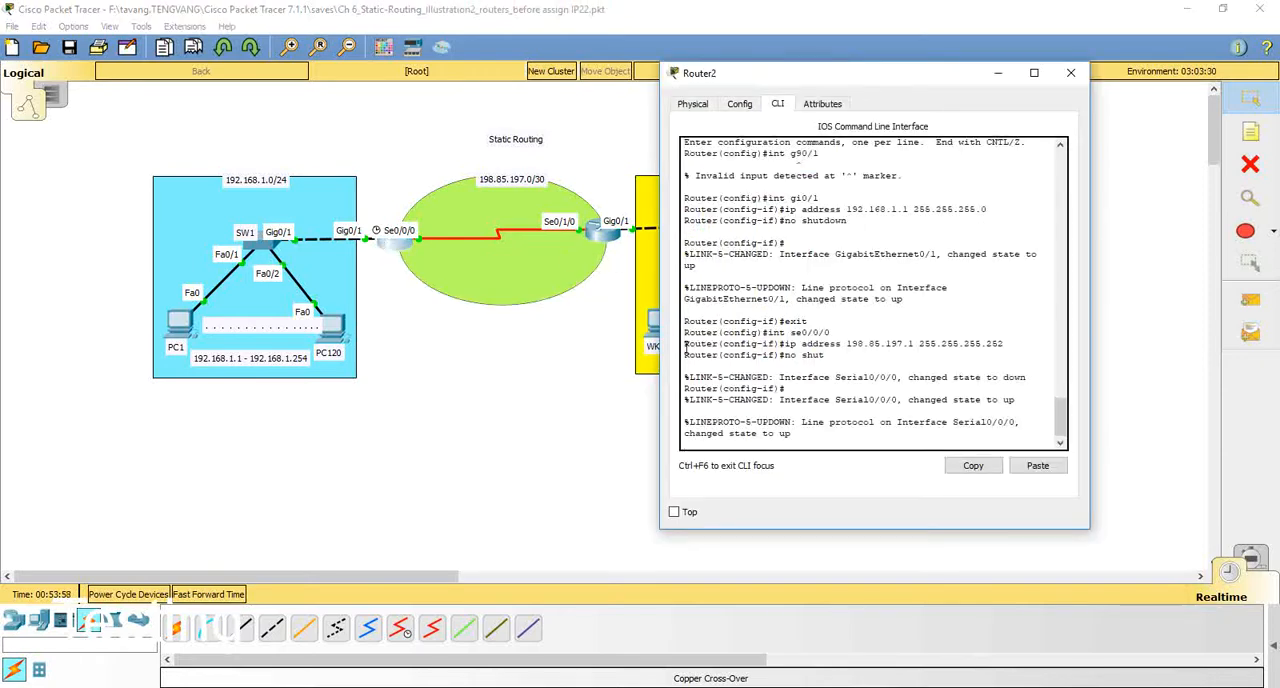
key("Return")
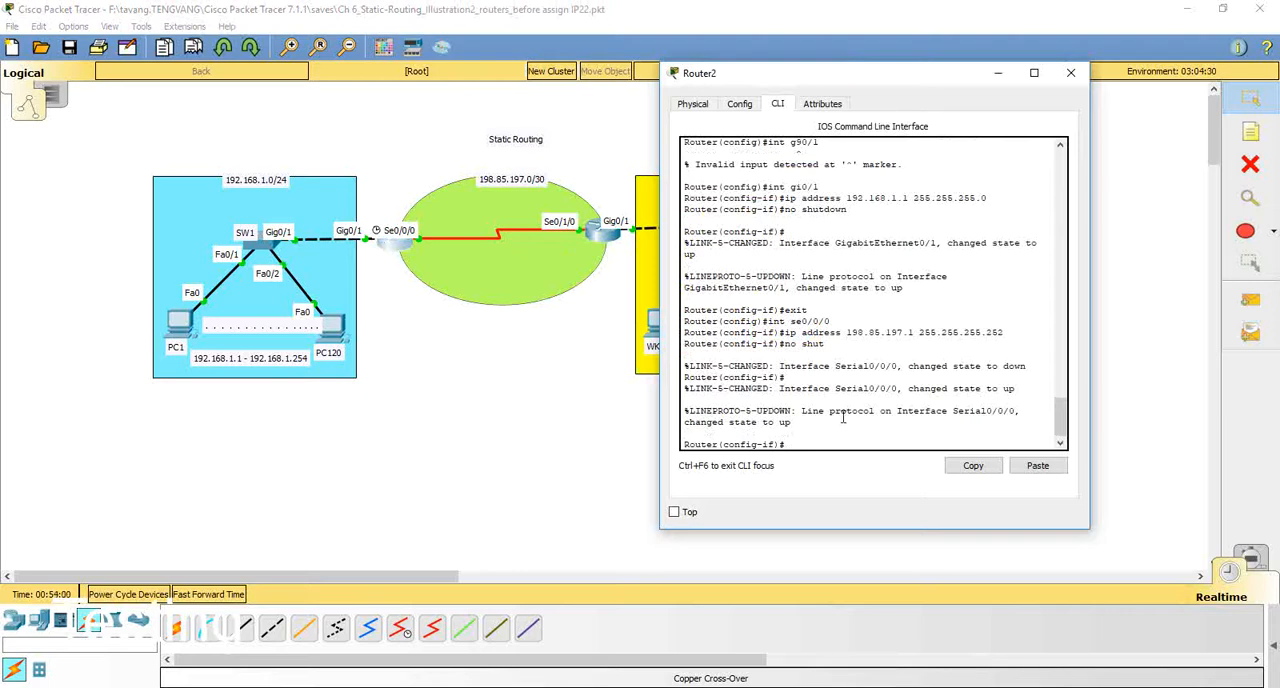
type("exit")
key("Return")
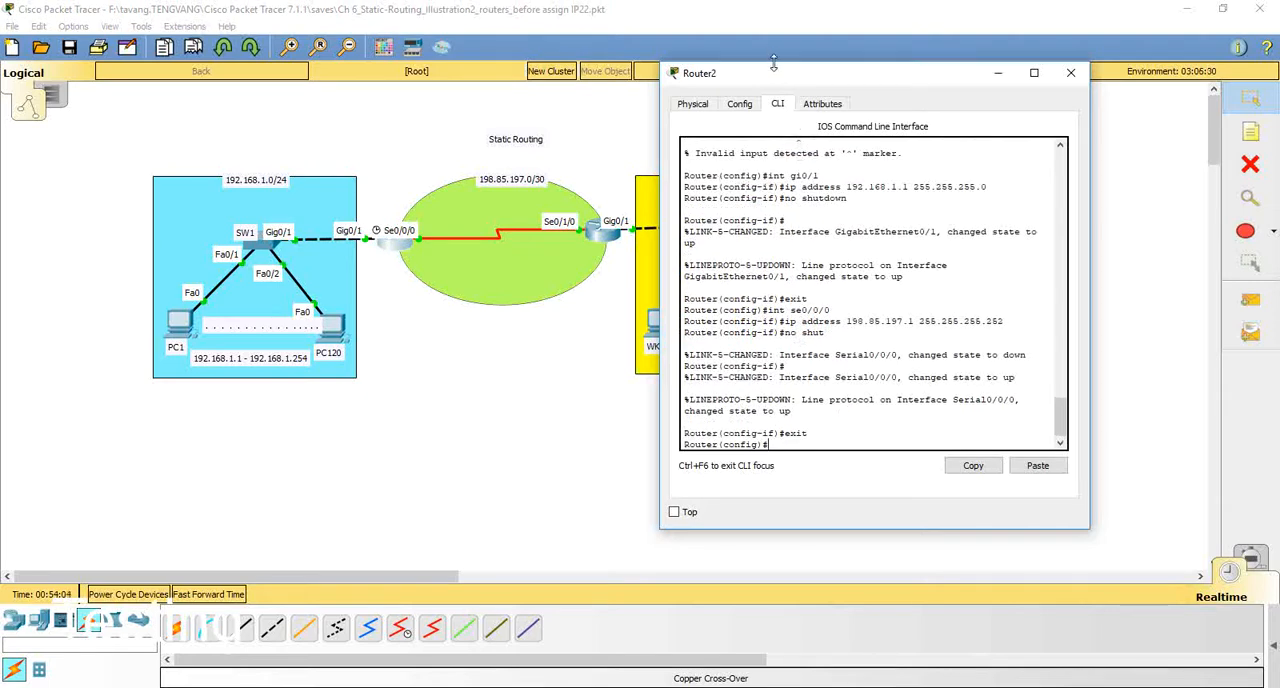
left_click_drag(771, 78, 923, 97)
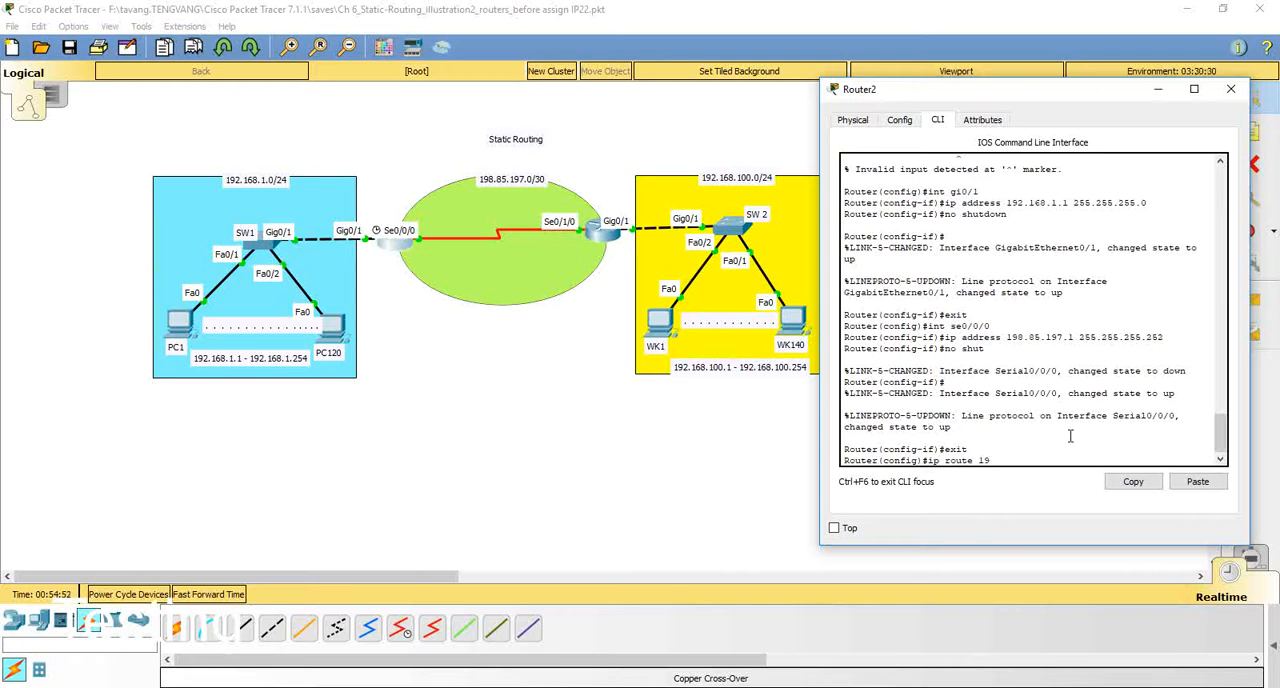
type("68.100.0 255.255.255.0 198.85.197.2")
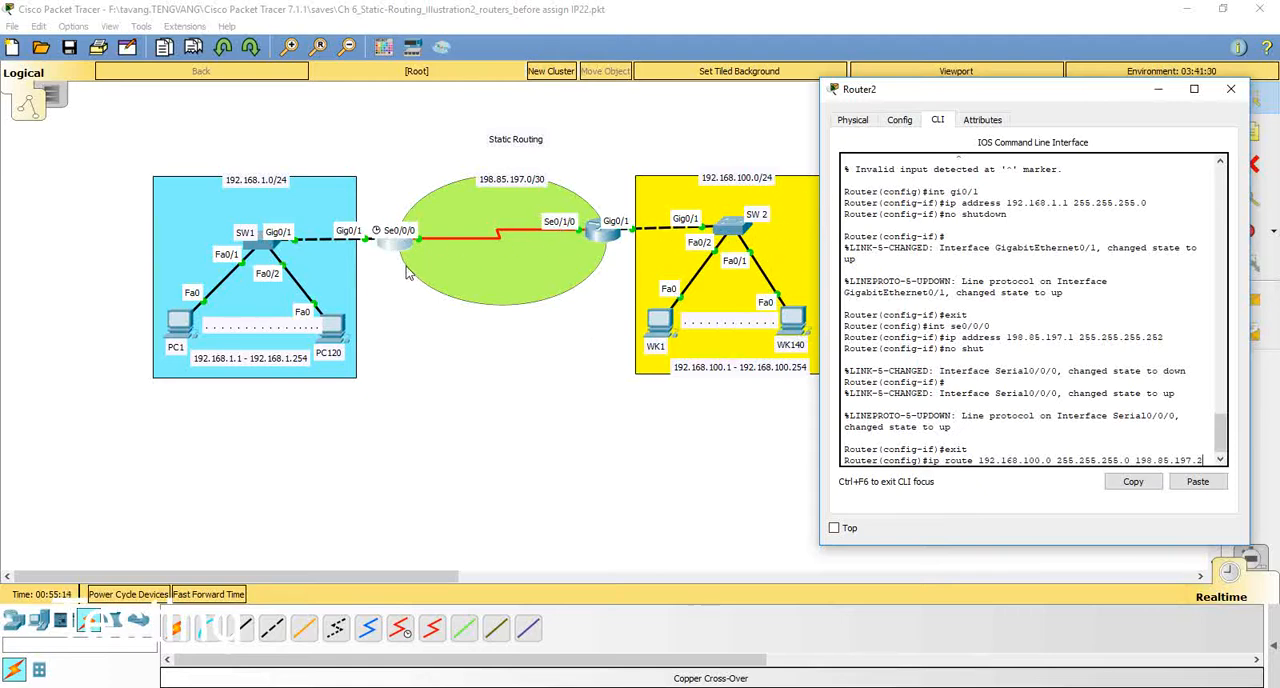
key("Return")
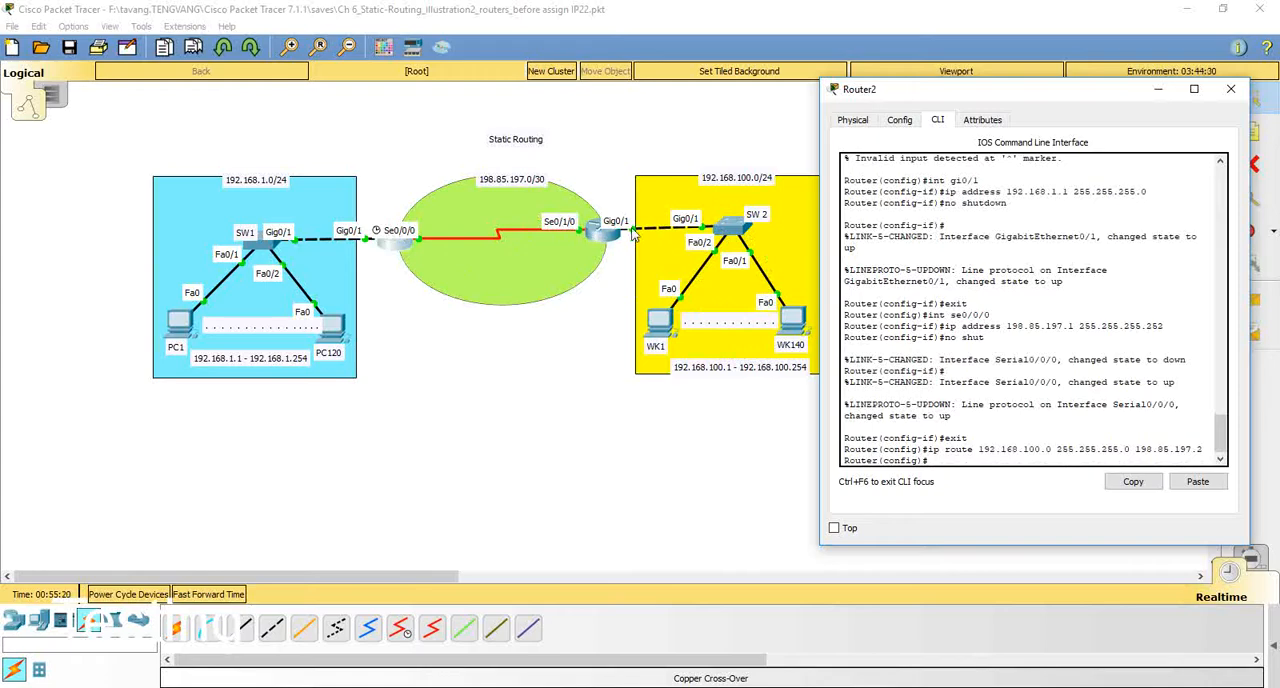
Step: Ping R2's serial interface 198.85.197.2 again from PC1 and close its command prompt
left_click(178, 335)
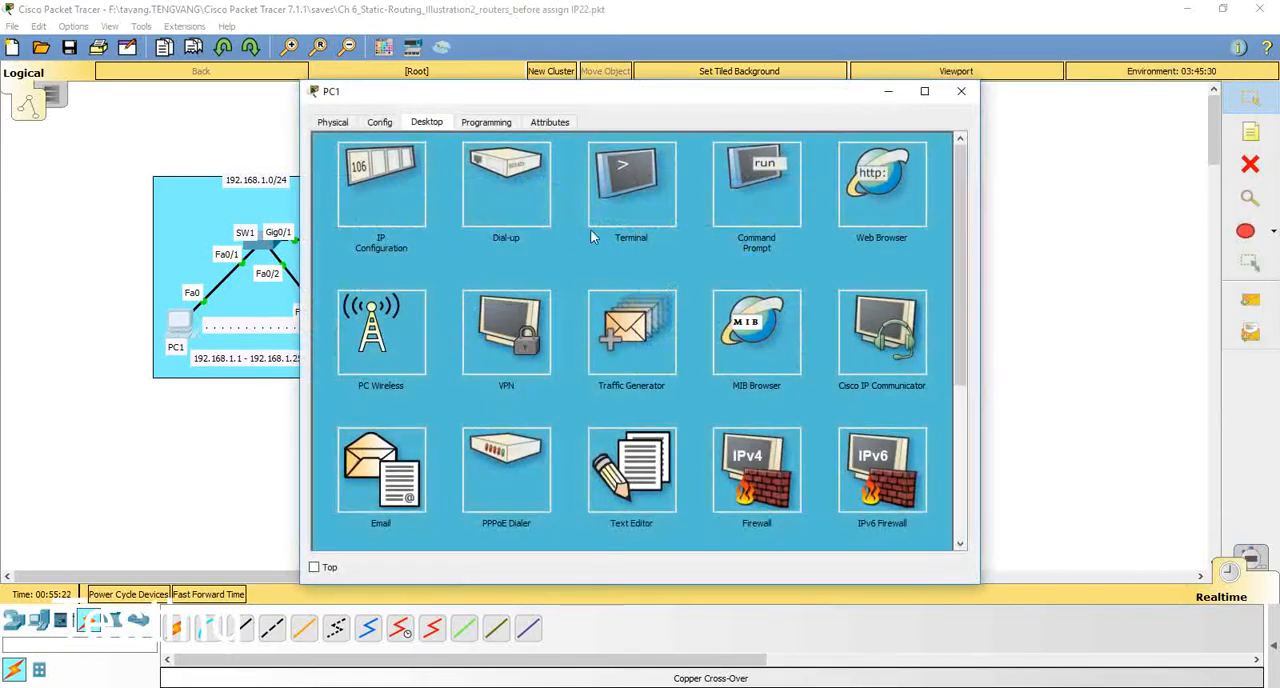
left_click(745, 196)
left_click_drag(604, 100, 930, 72)
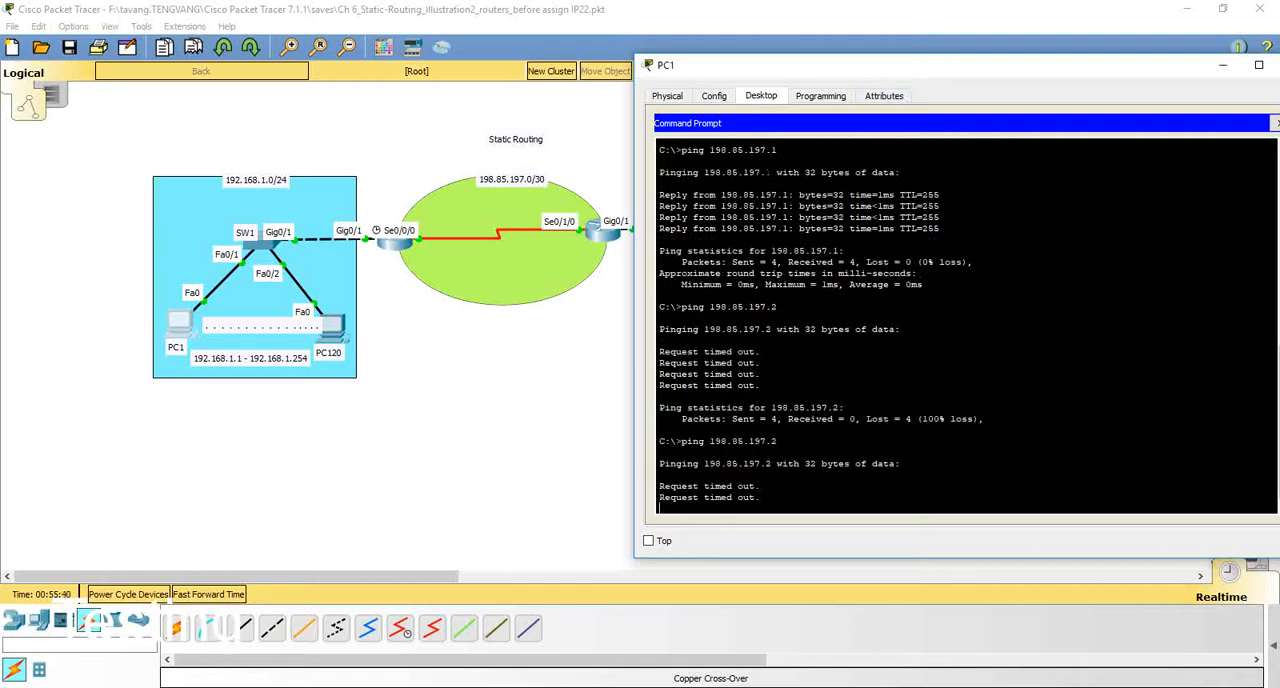
left_click_drag(836, 68, 900, 63)
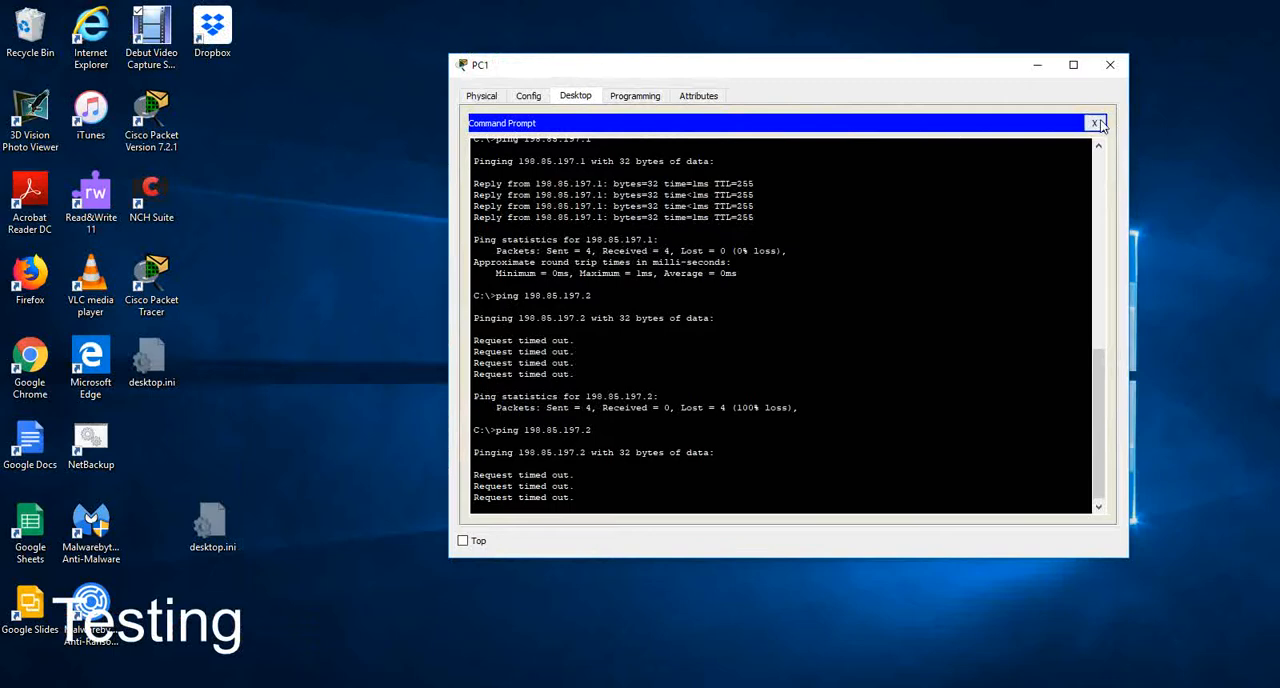
left_click(1094, 123)
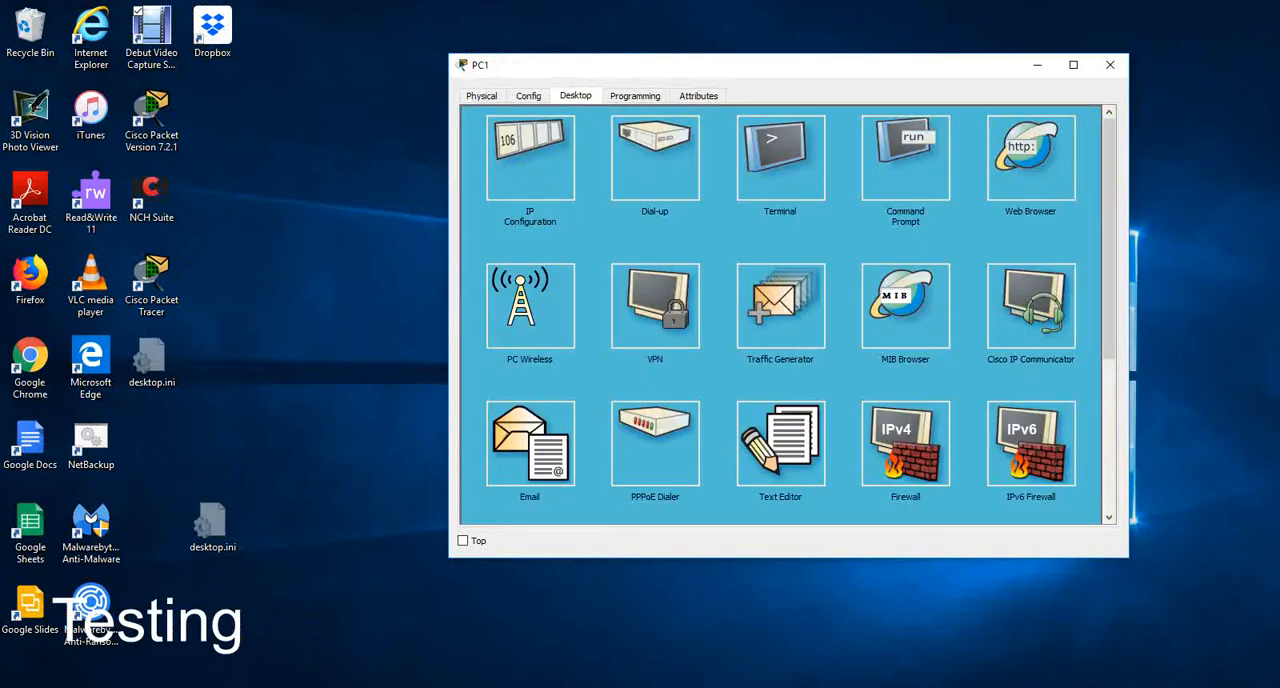
Step: On router R2, exit interface configuration and add a static route to 192.168.1.0 255.255.255.0 via 198.85.197.1
mouse_move(1040, 687)
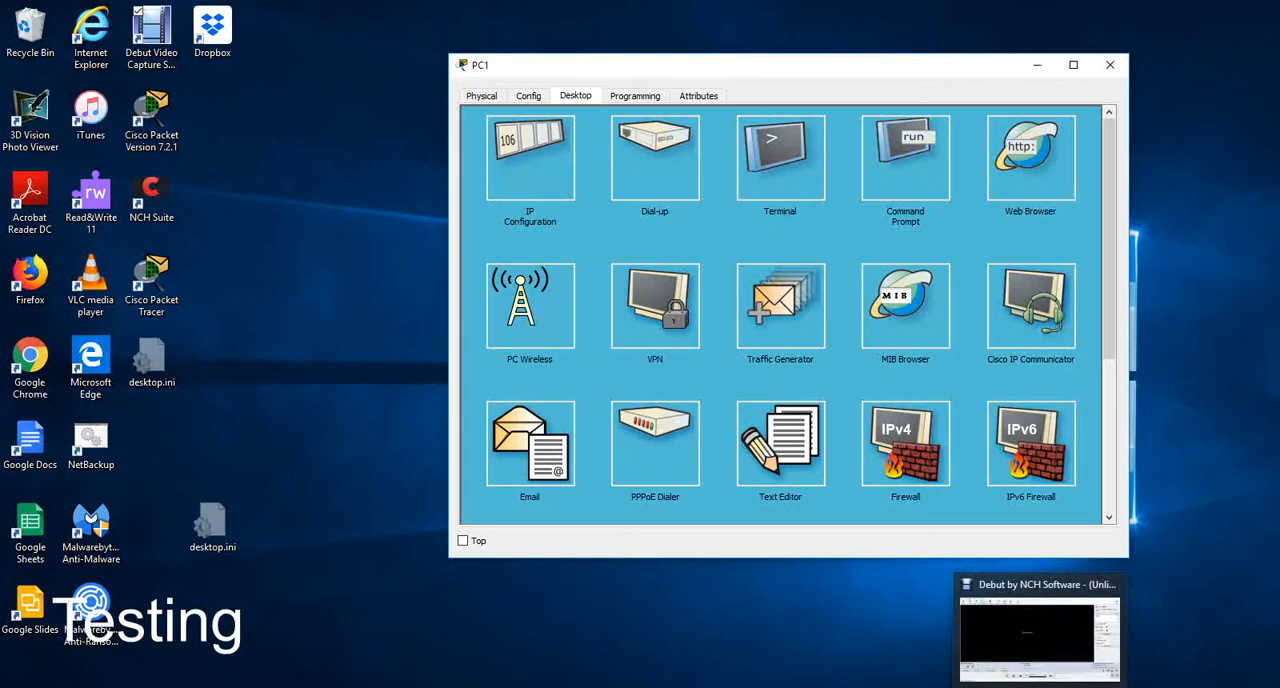
left_click(818, 618)
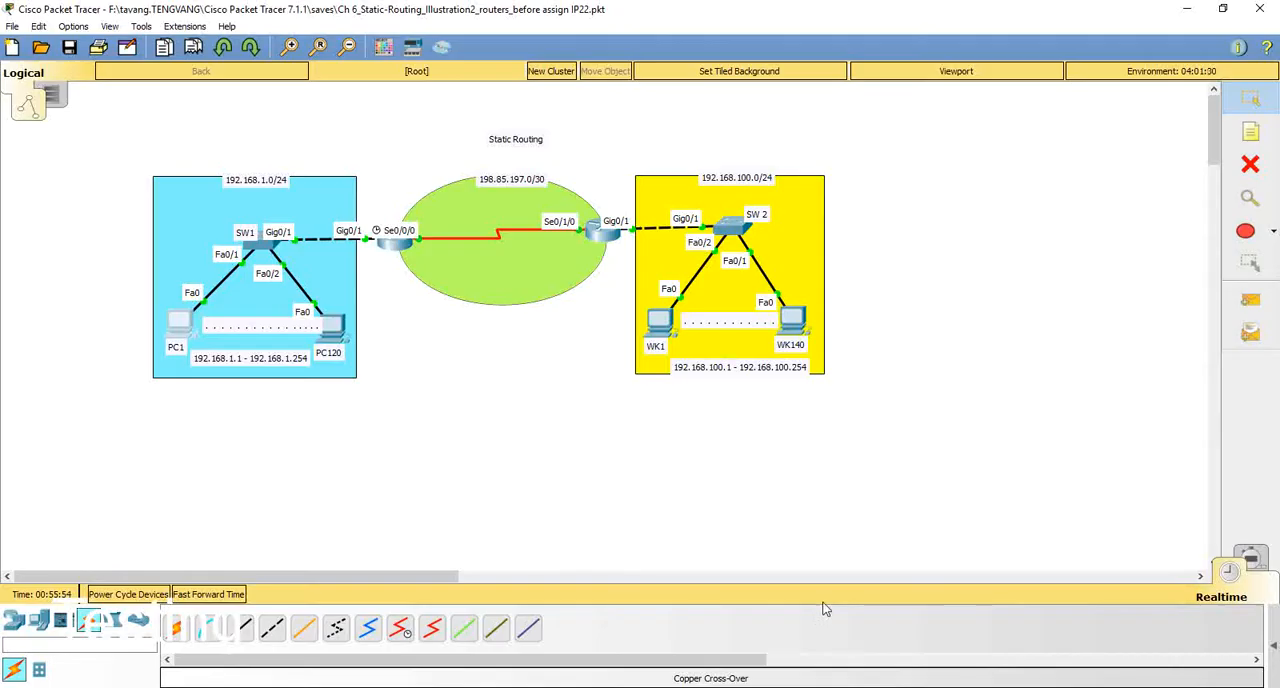
left_click(603, 232)
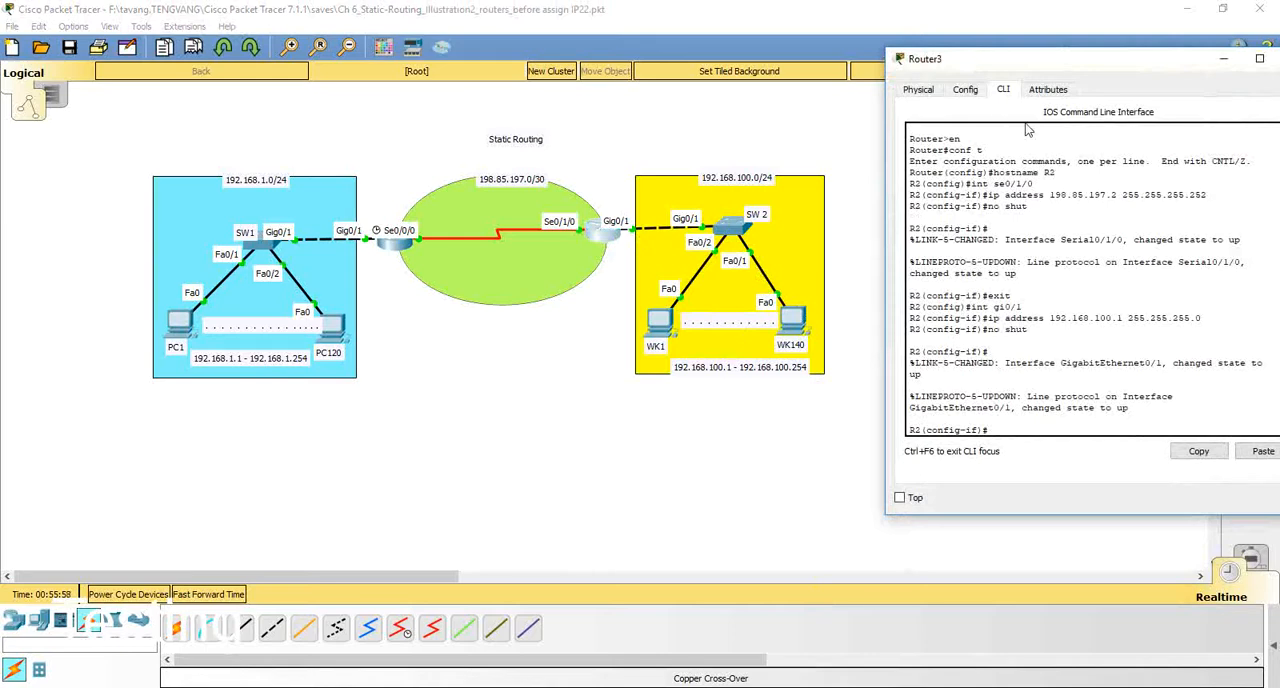
left_click_drag(1036, 70, 863, 49)
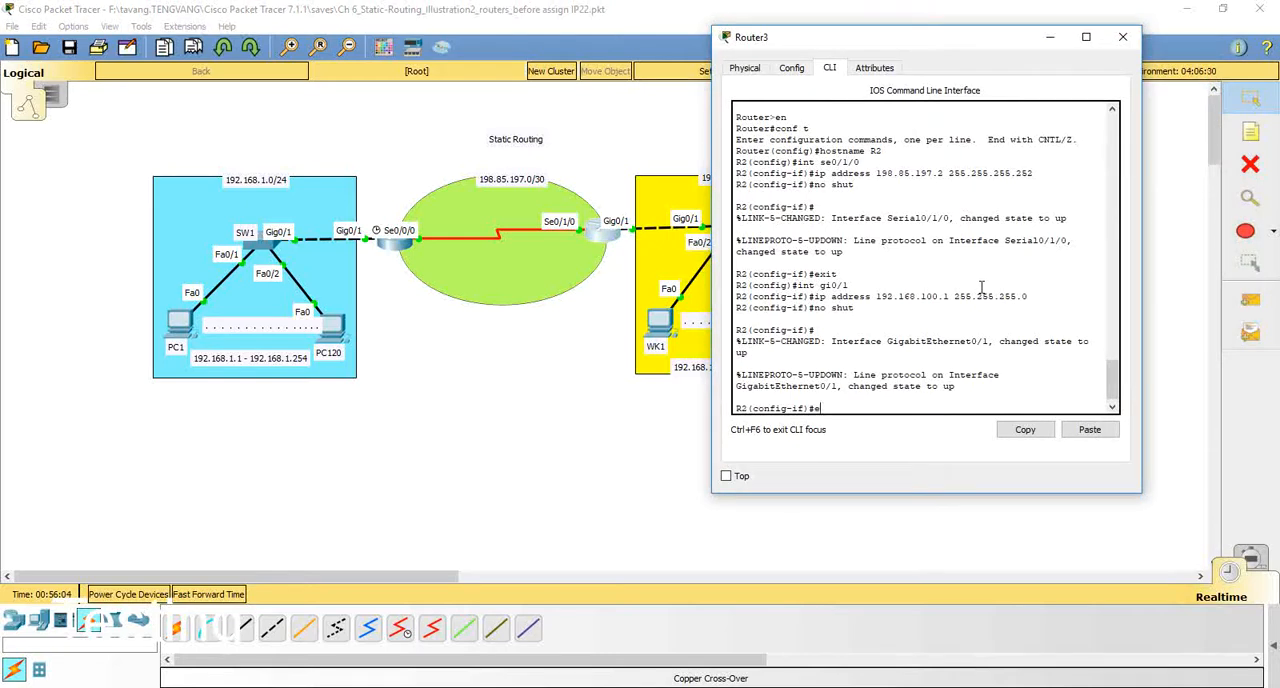
key("Return")
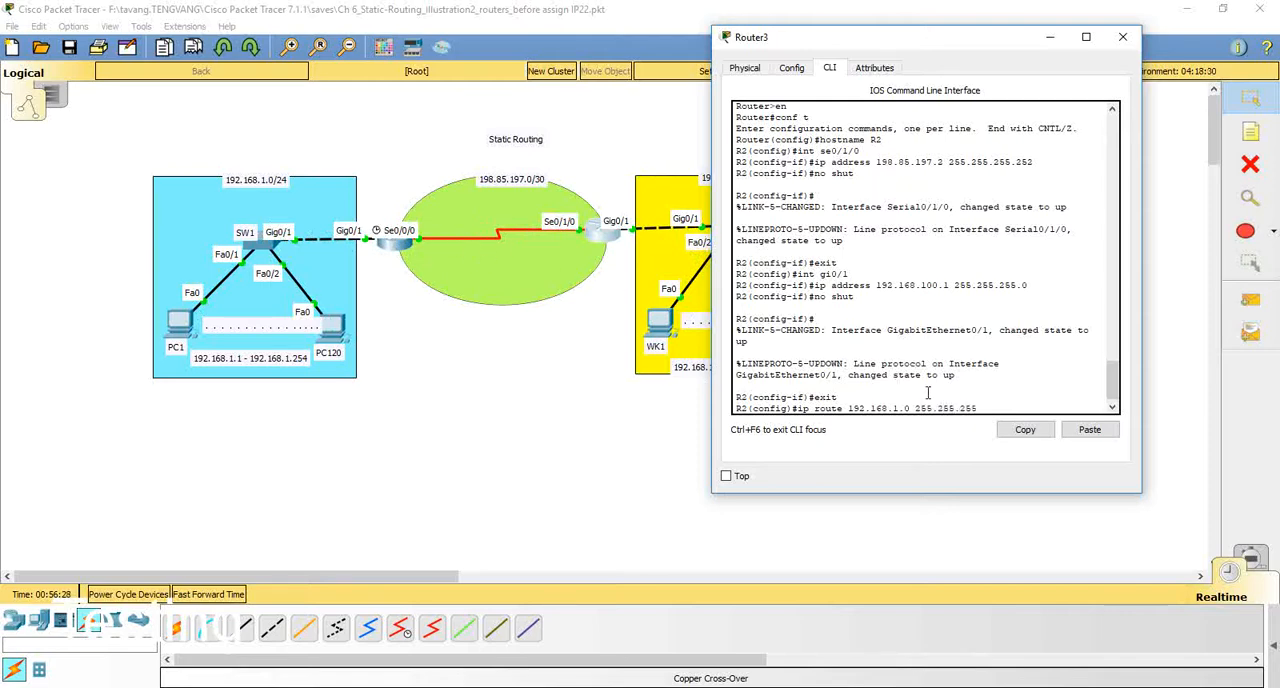
type("198.85.197.1")
key("Return")
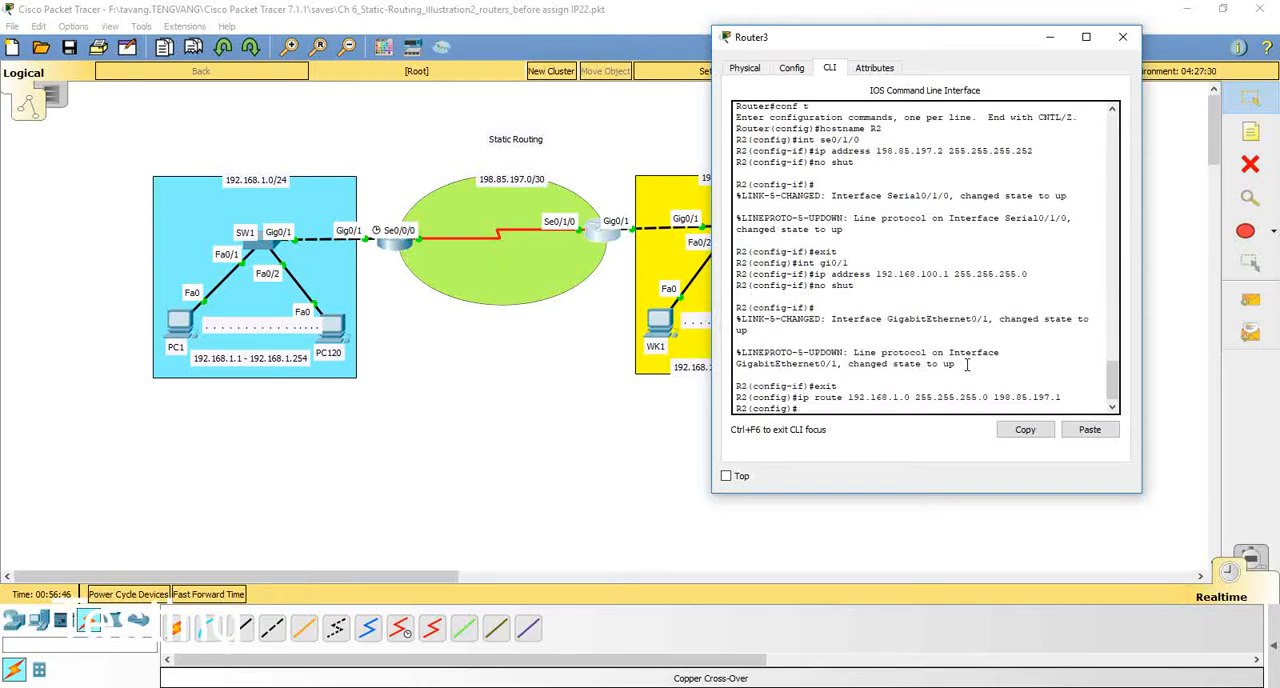
Step: Repeat the ping to R2's serial interface 198.85.197.2 from PC1's command prompt
left_click(182, 325)
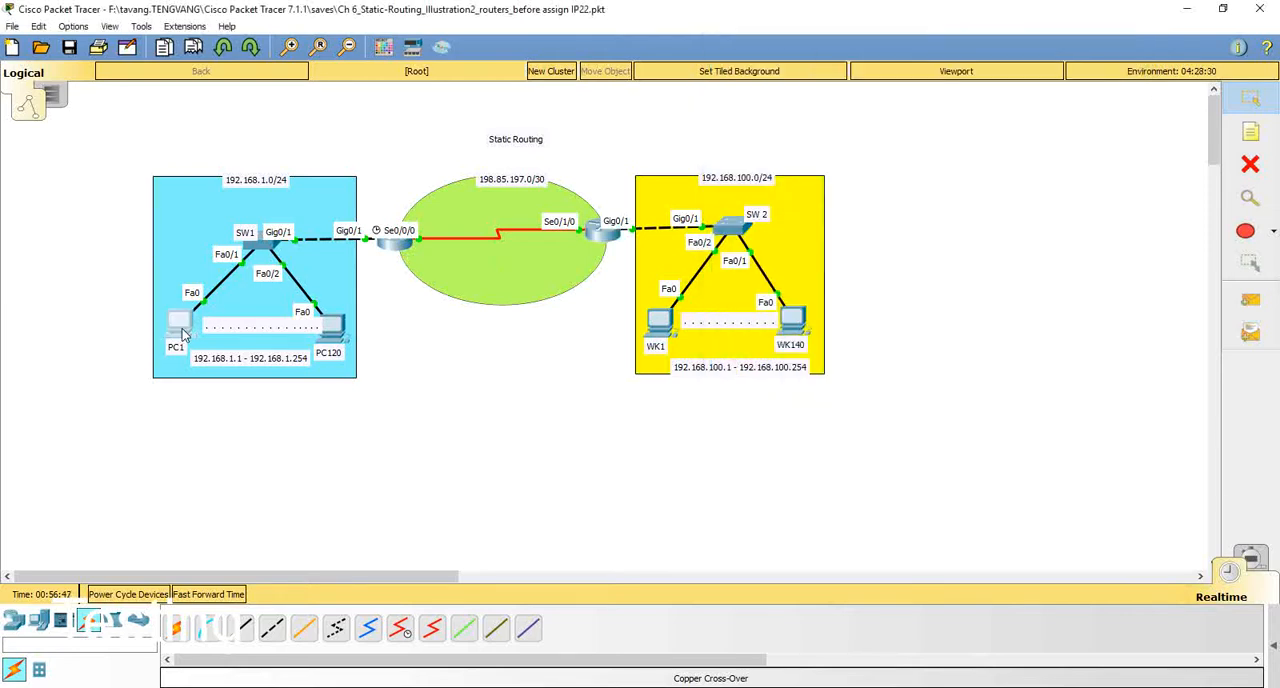
left_click(866, 195)
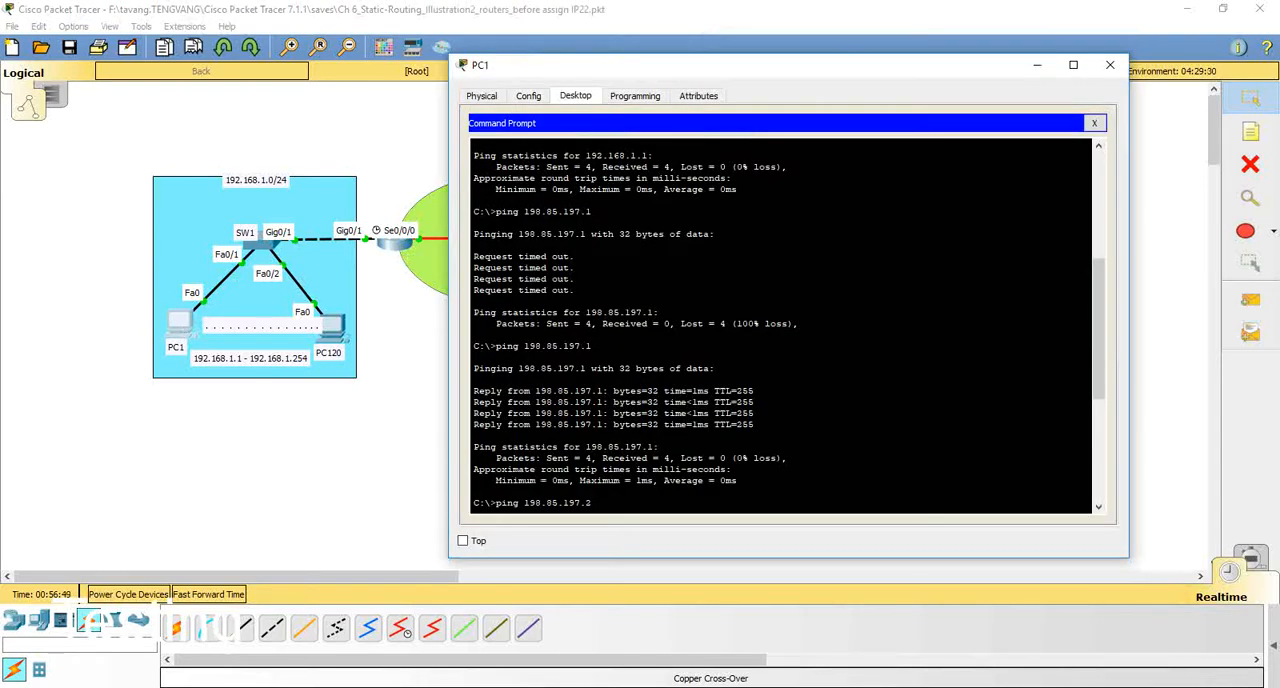
key("Up")
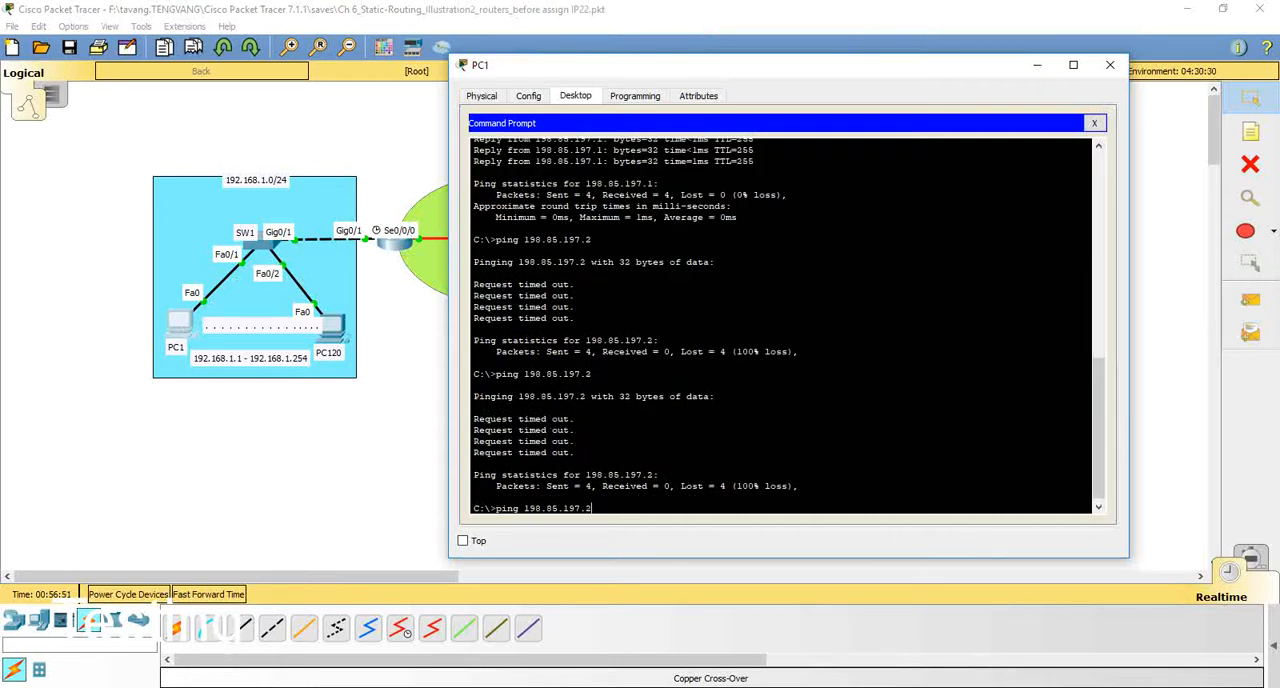
key("Return")
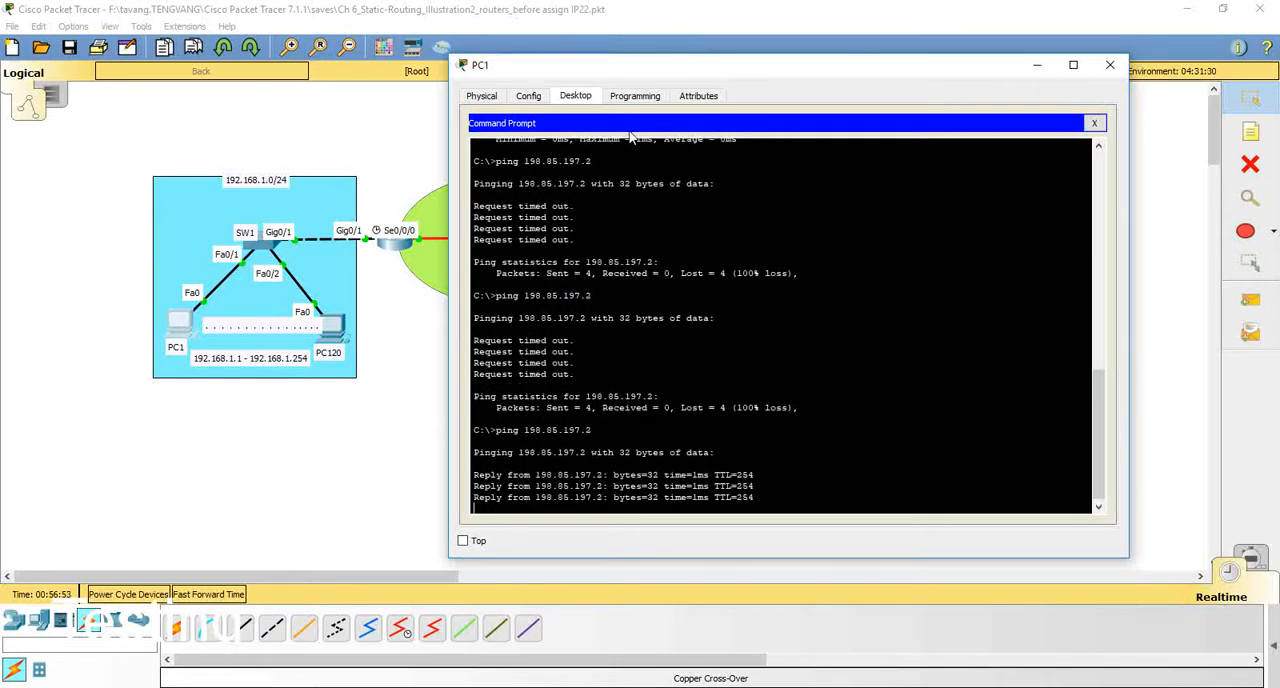
Step: Move PC1's window clear of the topology and ping WK140 at 192.168.100.140 from PC1
left_click_drag(618, 73, 860, 51)
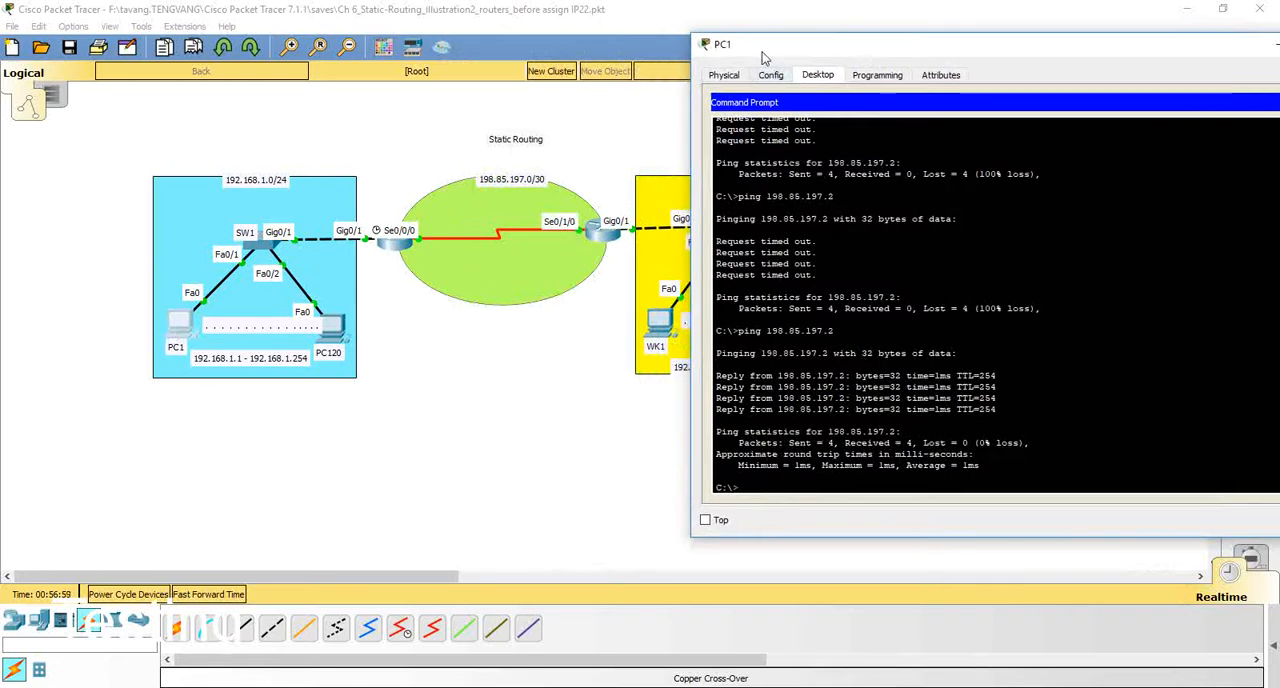
left_click_drag(765, 46, 900, 35)
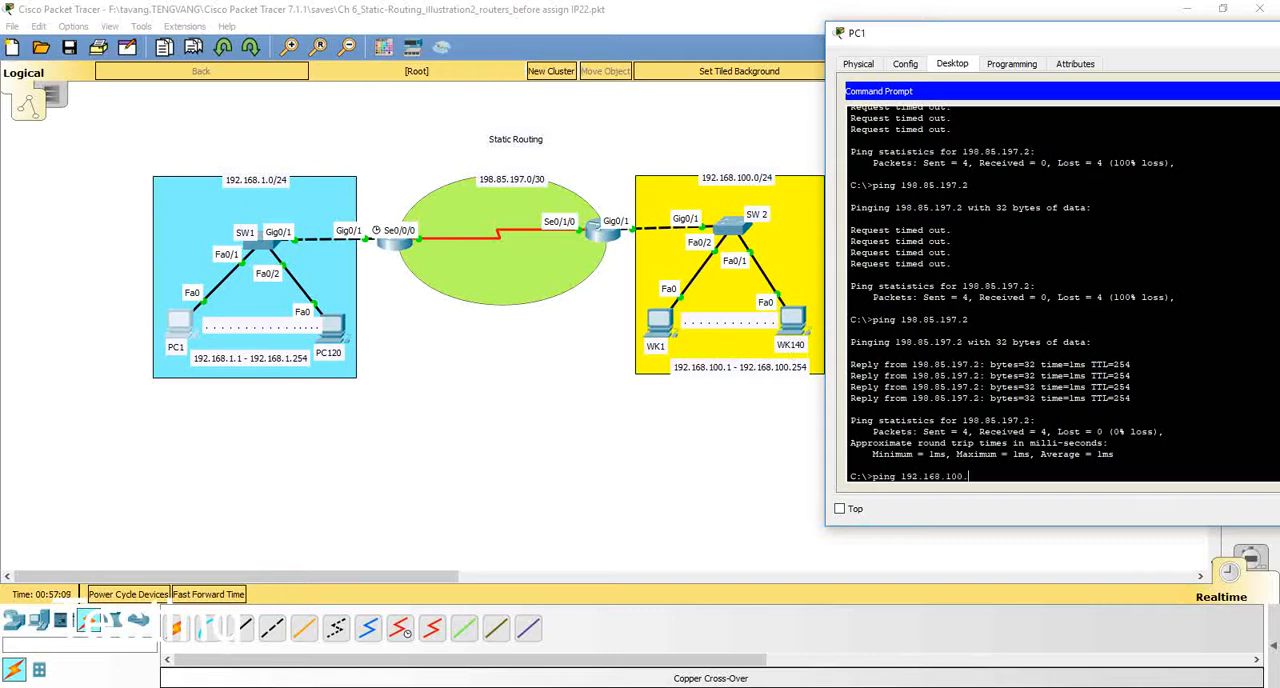
key("Return")
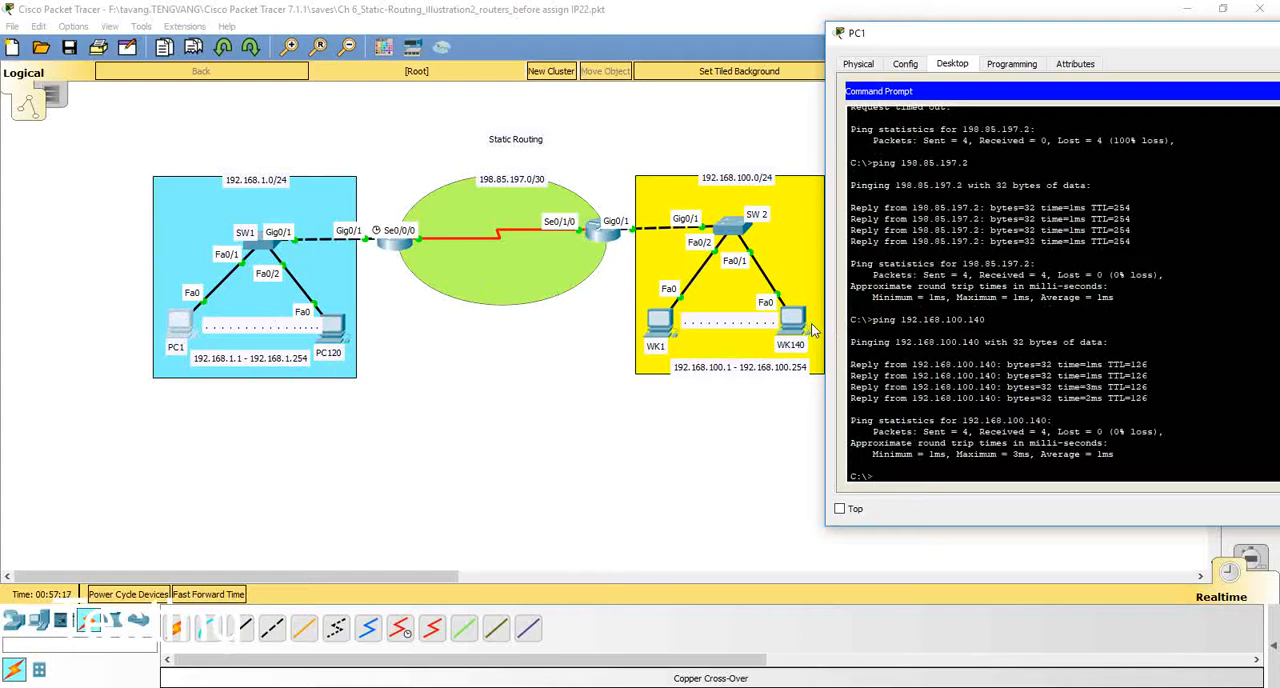
Step: Open WK140's command prompt, move its window clear of the topology and repeat the ping to 198.85.197.1
left_click(808, 325)
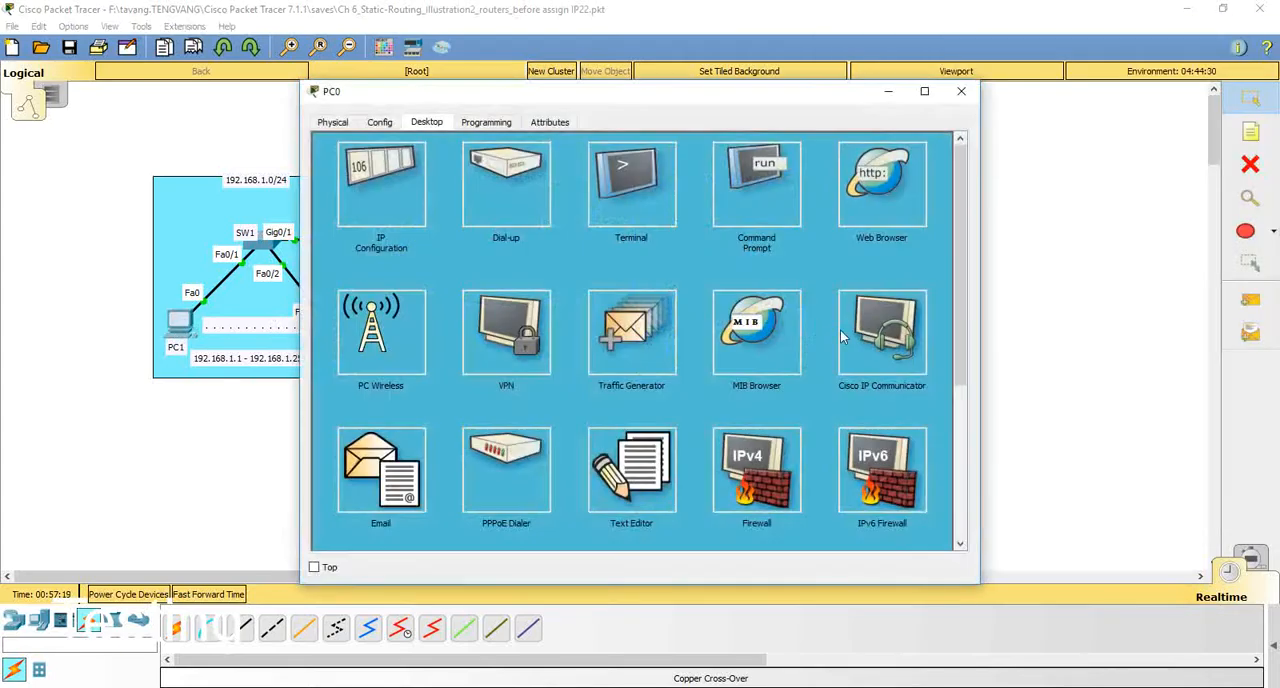
left_click(752, 203)
left_click_drag(659, 108, 1159, 69)
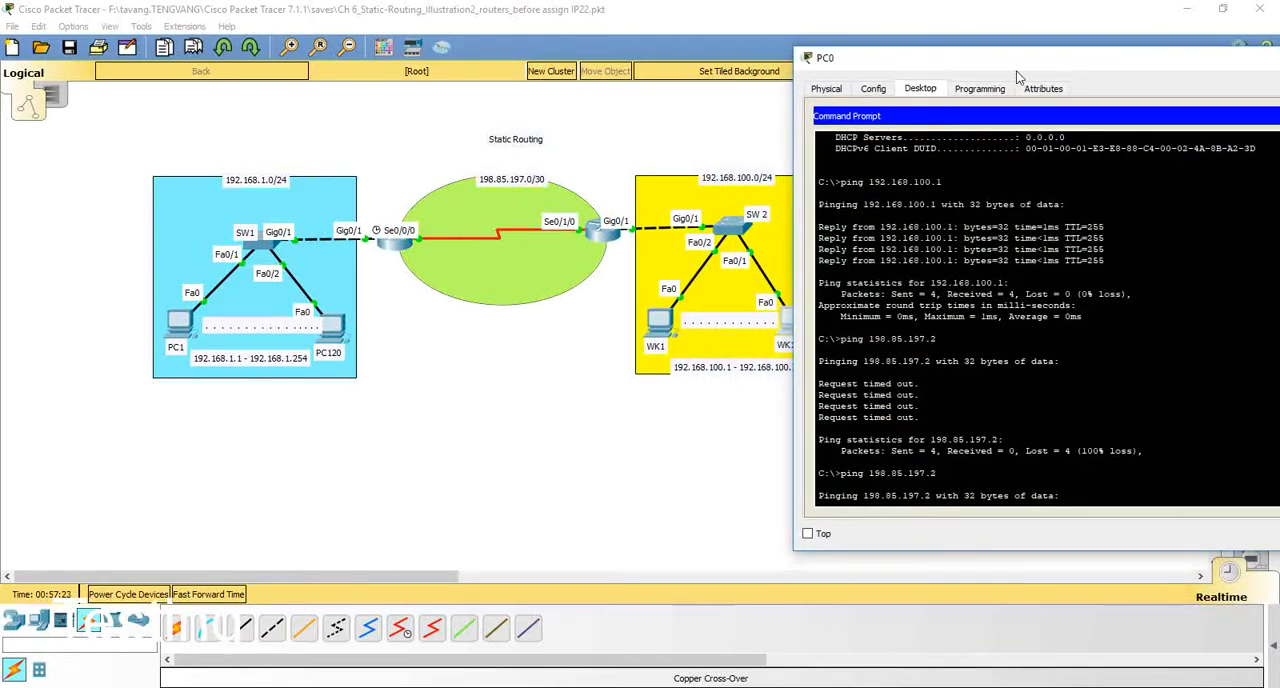
left_click_drag(1028, 67, 1058, 56)
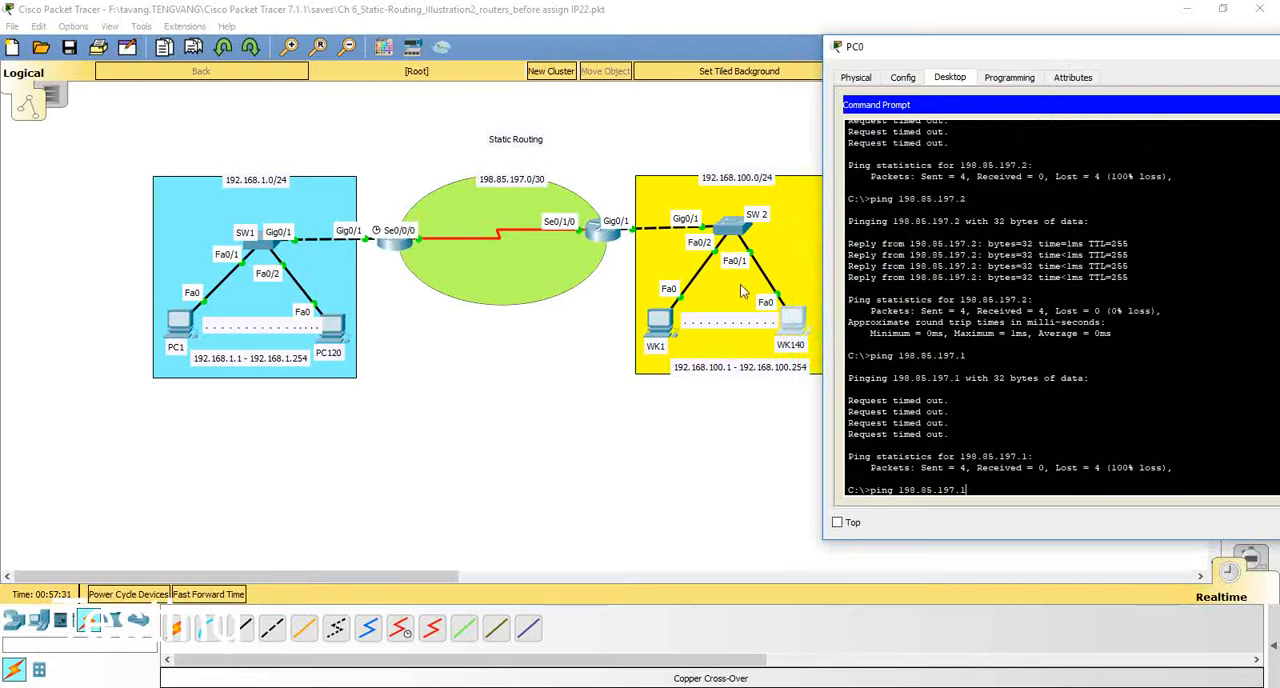
key("Return")
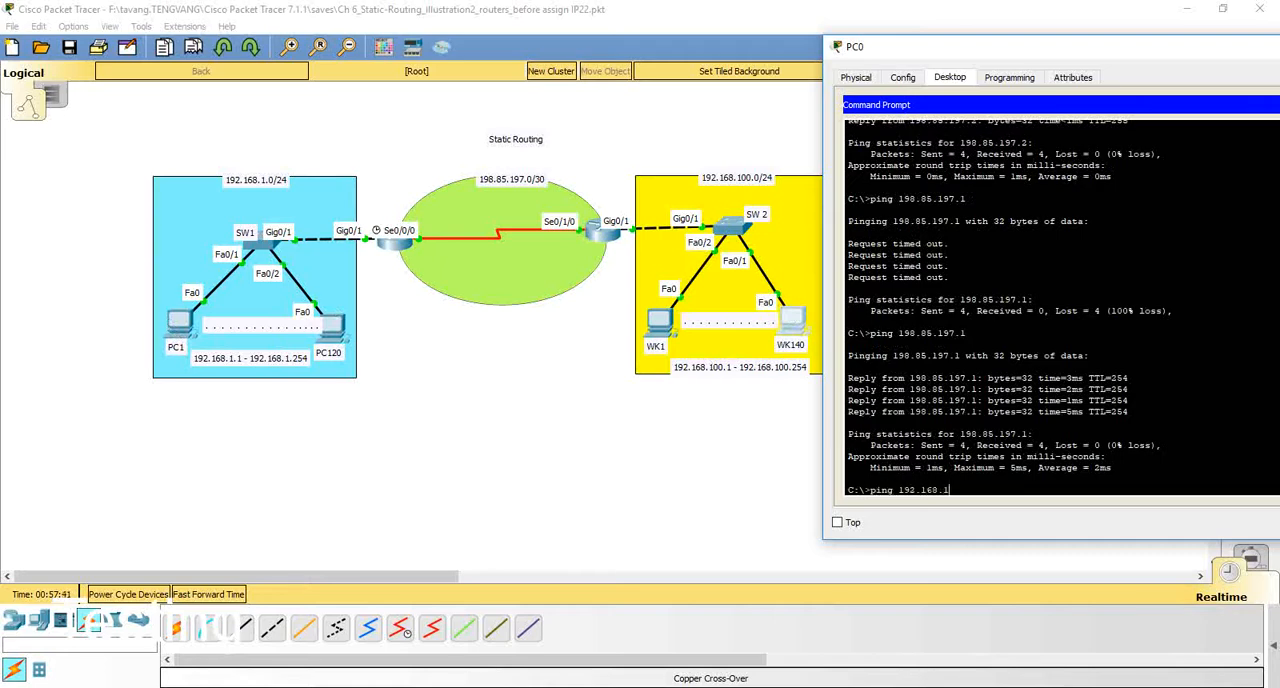
Step: Ping 192.168.1.100 in the remote LAN from WK140, then close its command prompt and window
key("Return")
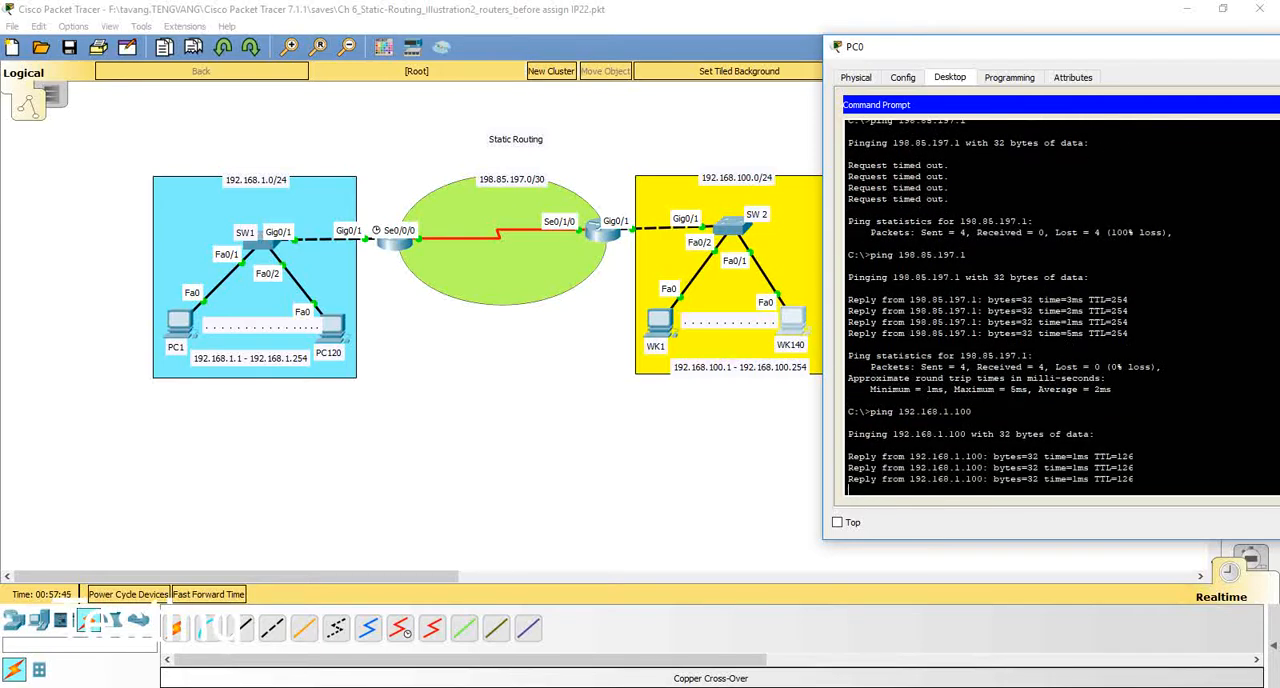
left_click_drag(1181, 54, 850, 60)
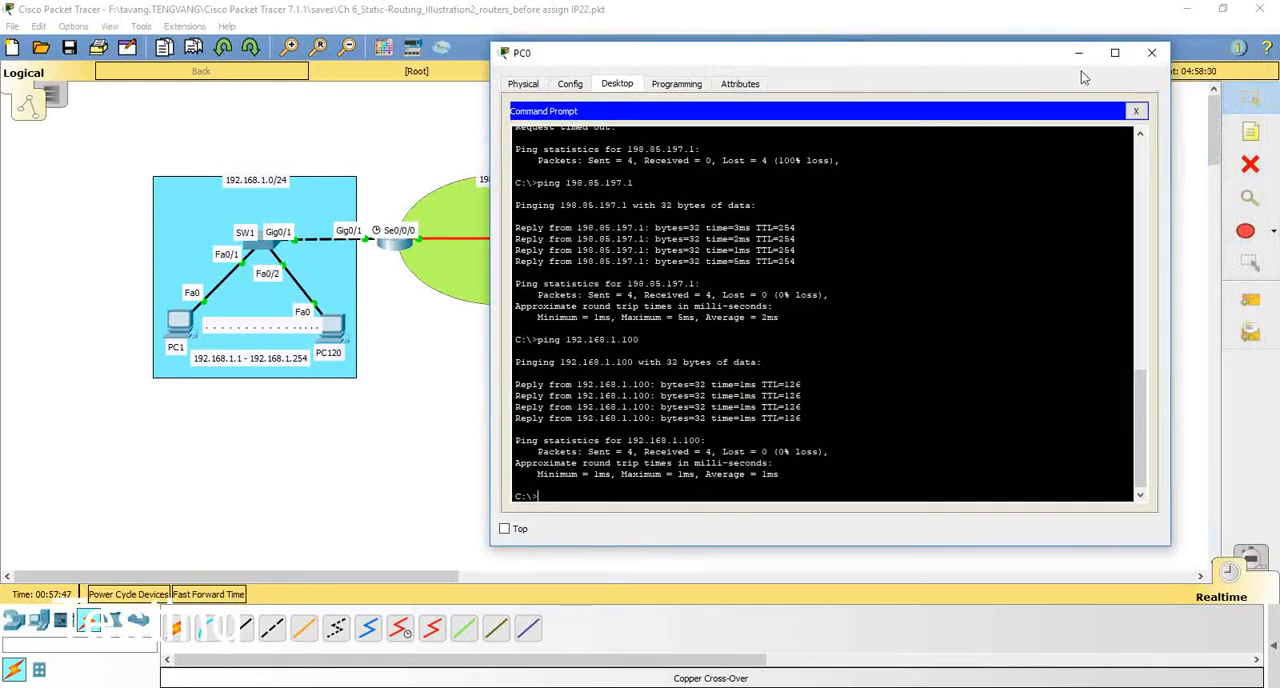
left_click(1138, 114)
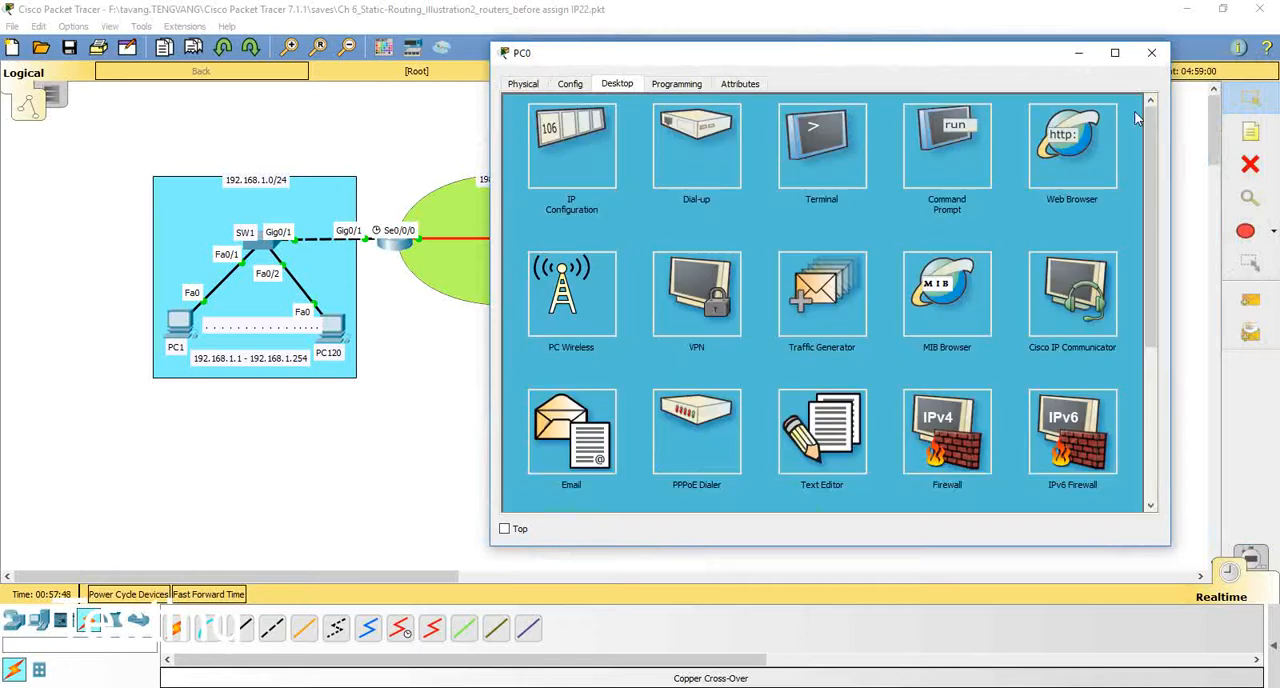
left_click(1150, 54)
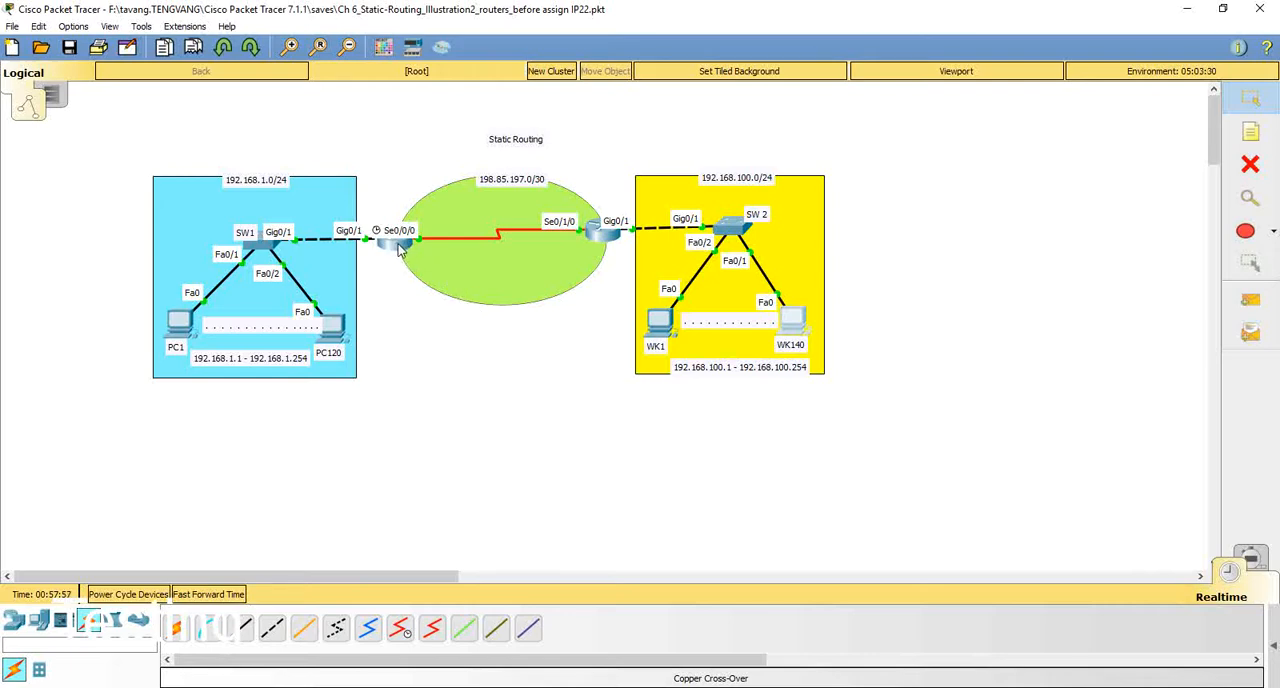
mouse_move(399, 251)
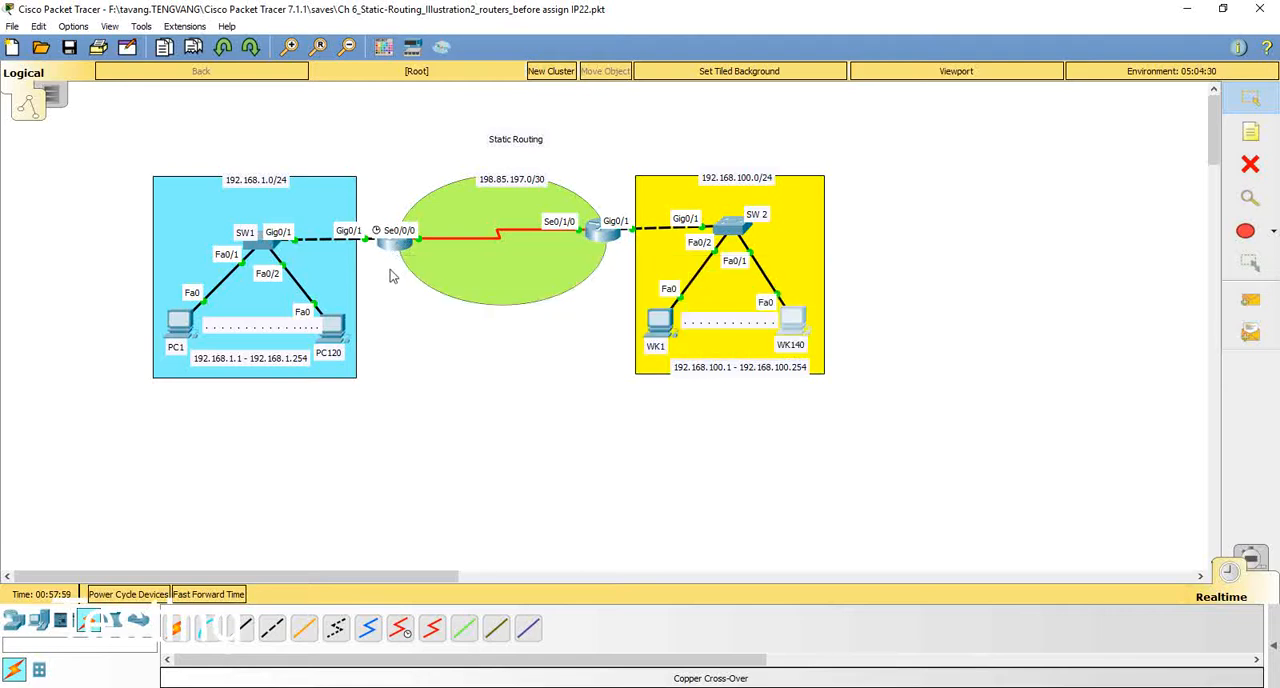